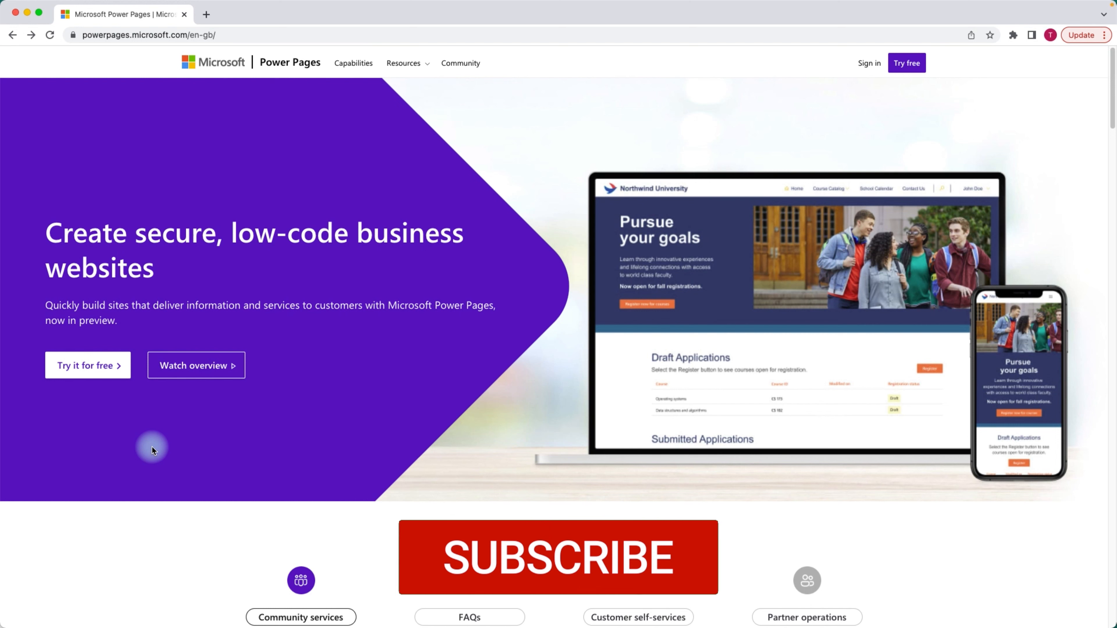
# Step: Start the 30-day Power Pages free trial with the account's e-mail address and the terms agreement accepted
pyautogui.click(92, 371)
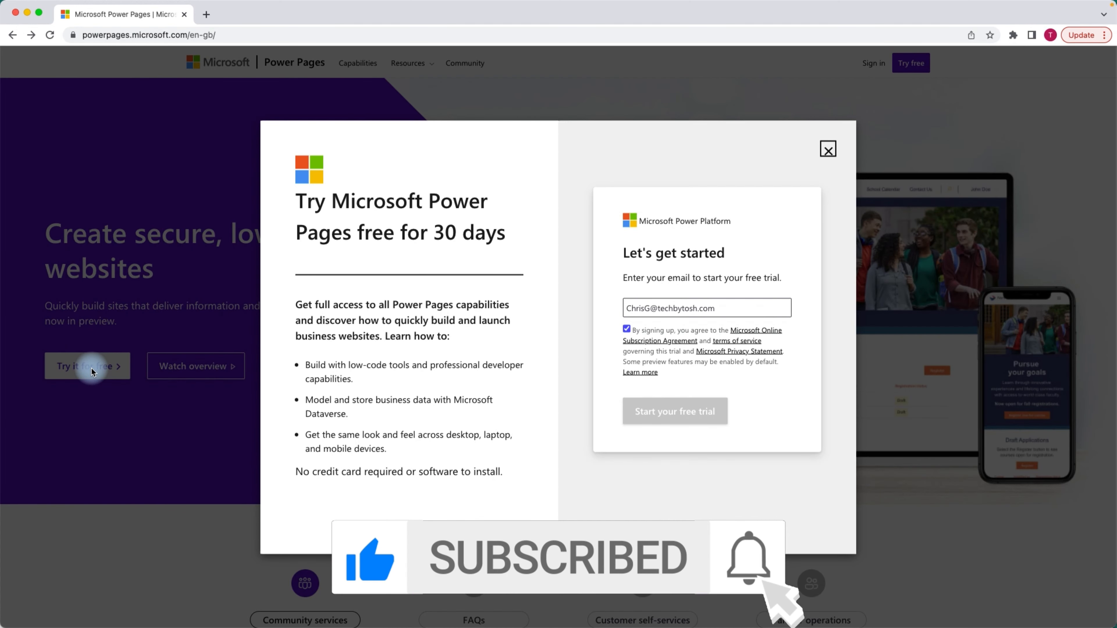
pyautogui.click(665, 309)
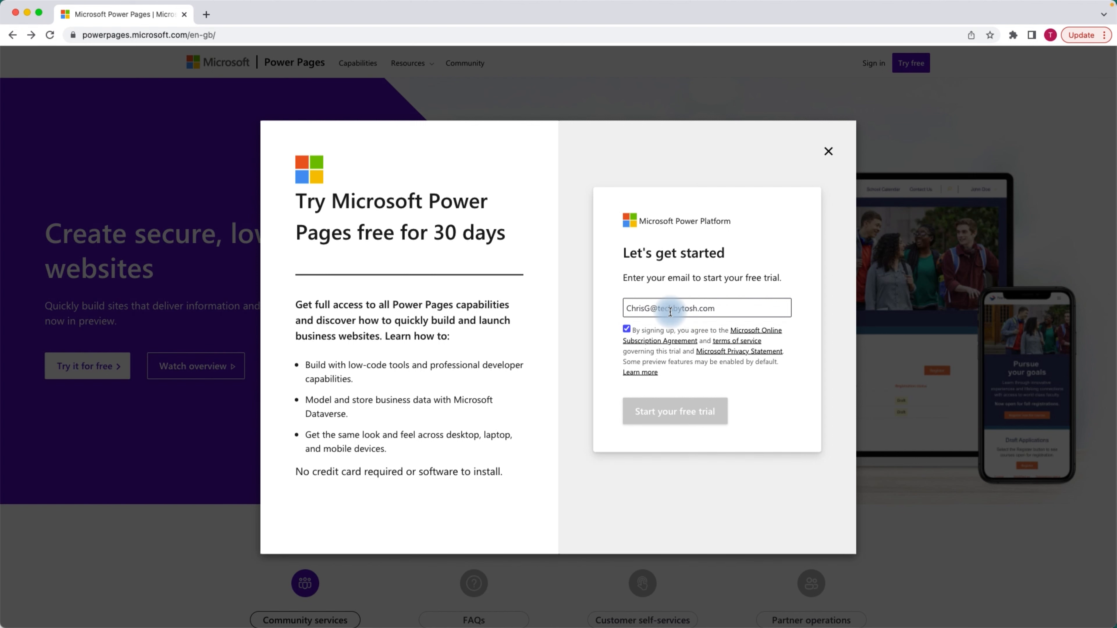
pyautogui.moveTo(724, 309); pyautogui.dragTo(619, 313)
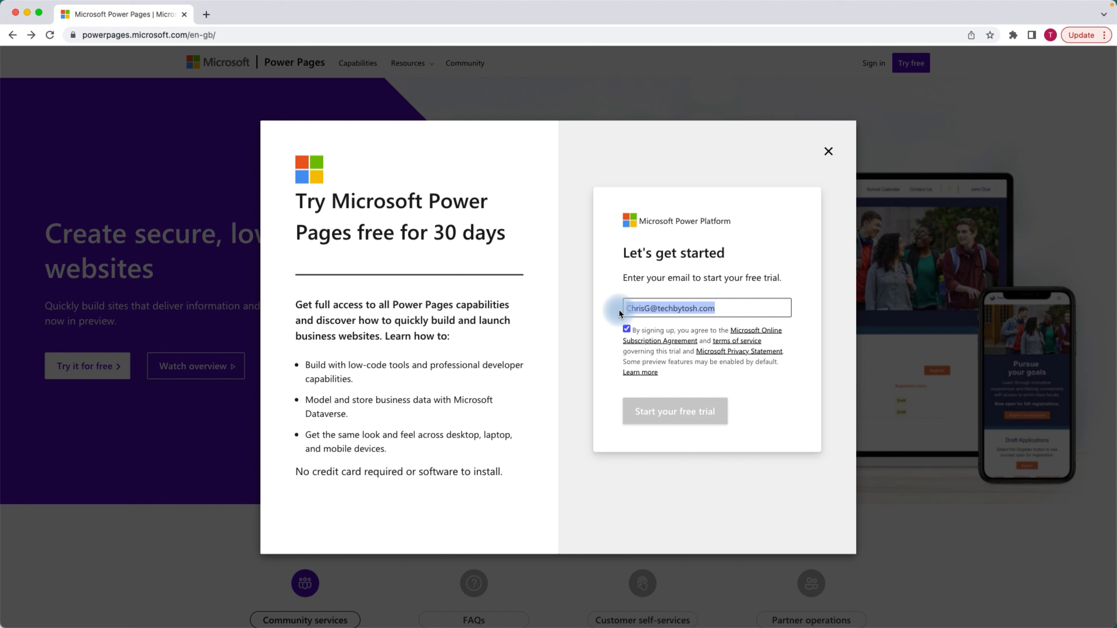
pyautogui.click(706, 307)
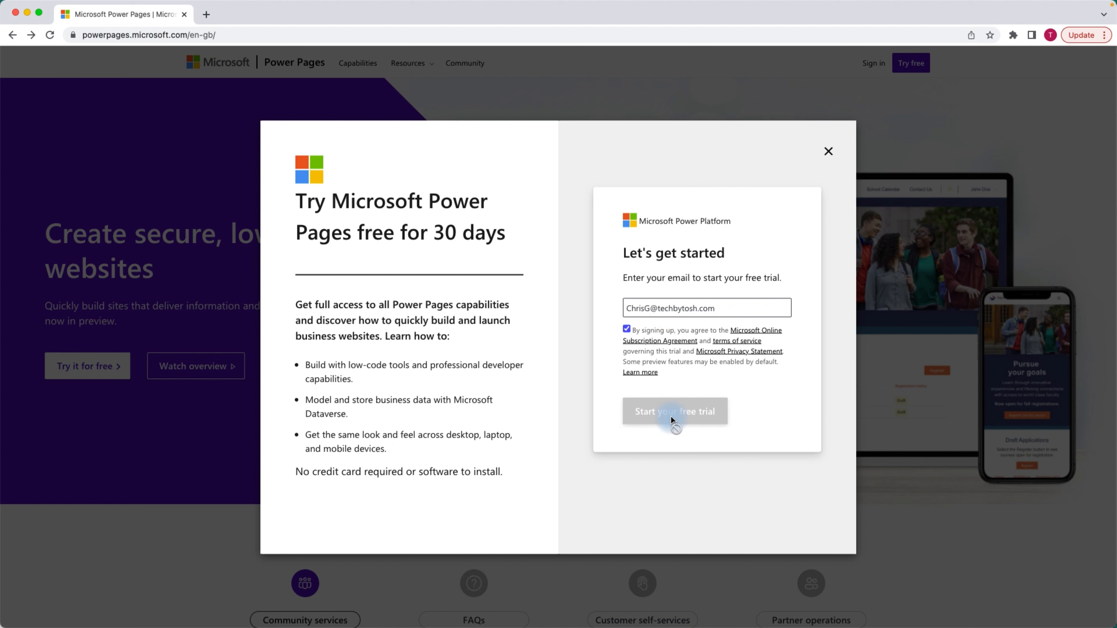
pyautogui.click(628, 330)
pyautogui.click(628, 330)
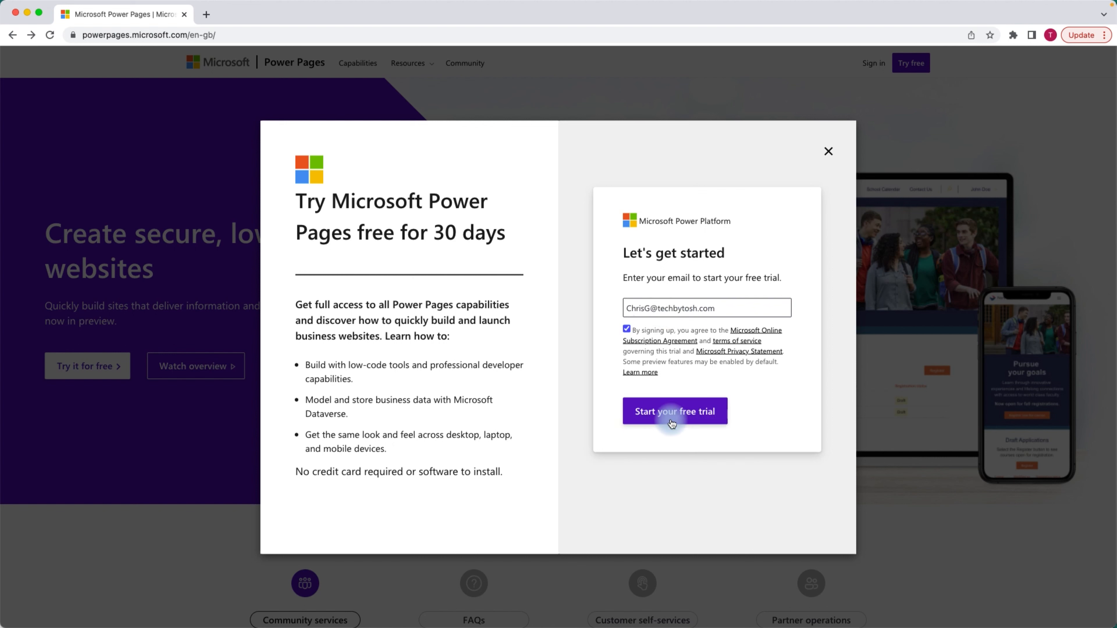
pyautogui.click(674, 412)
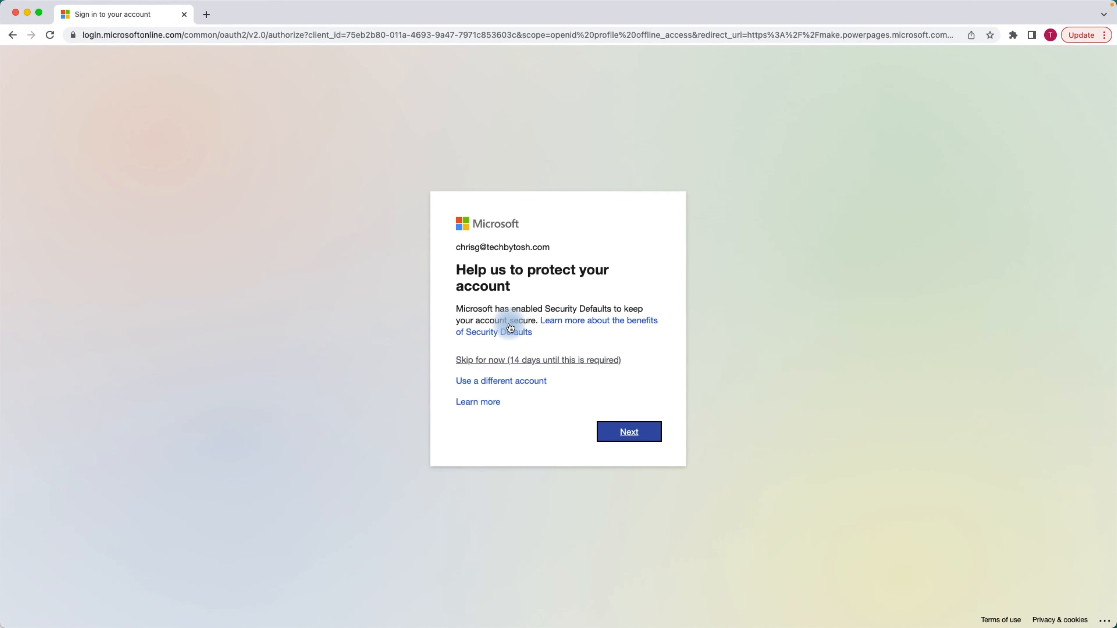
# Step: Skip the account protection setup for now and begin site creation as someone who has never built a website
pyautogui.click(476, 365)
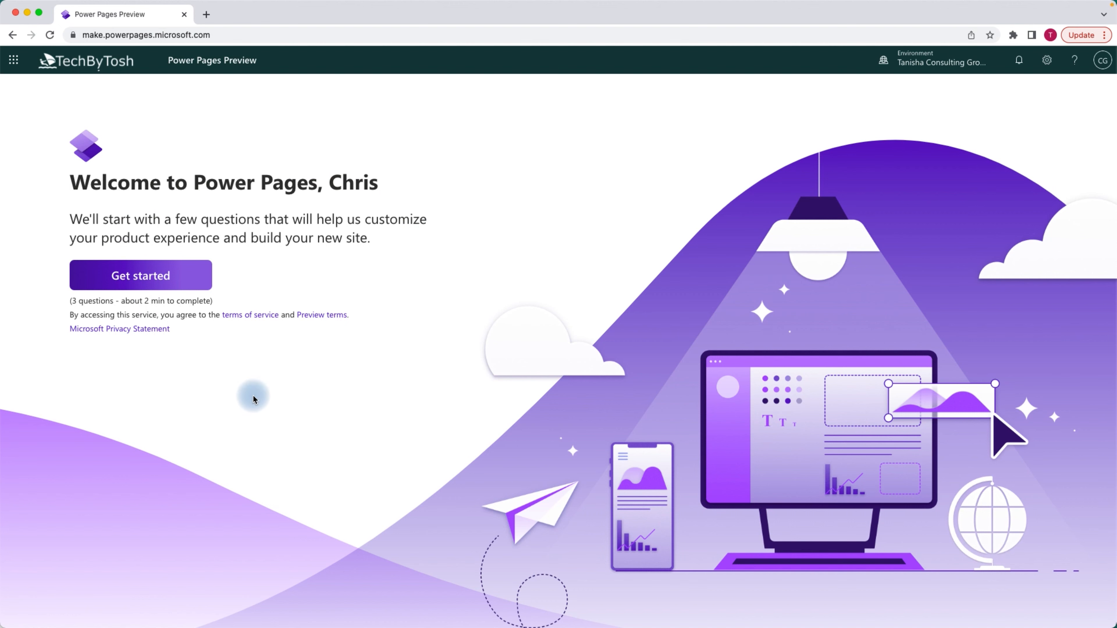
pyautogui.click(144, 285)
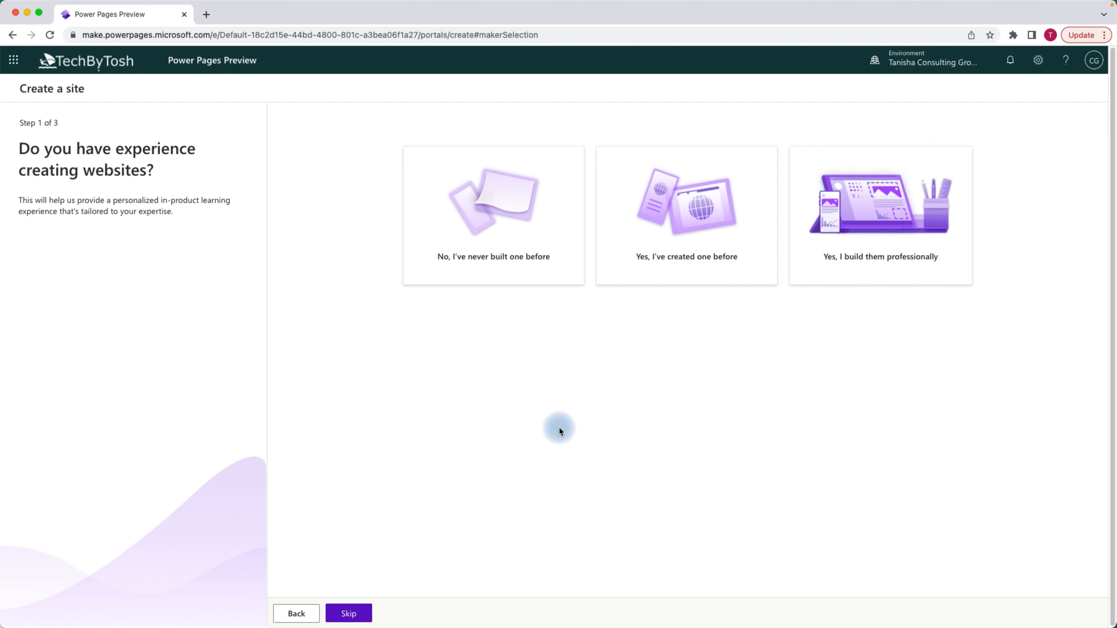
pyautogui.click(494, 229)
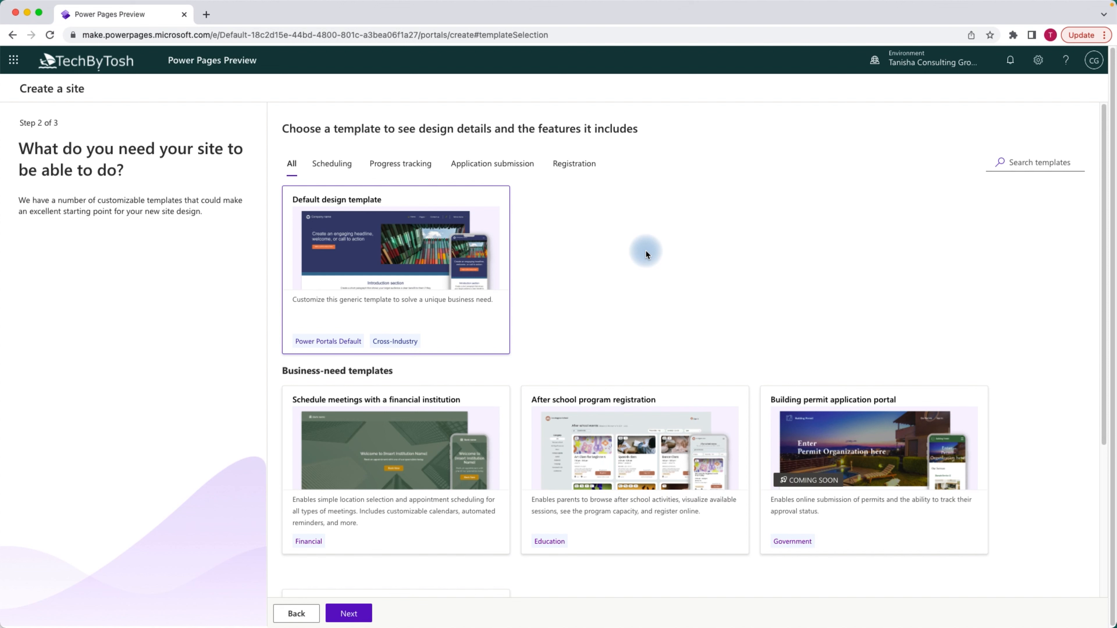
# Step: Review the available site templates and choose the Default design template for the new site
pyautogui.scroll(-3, 1104, 185)
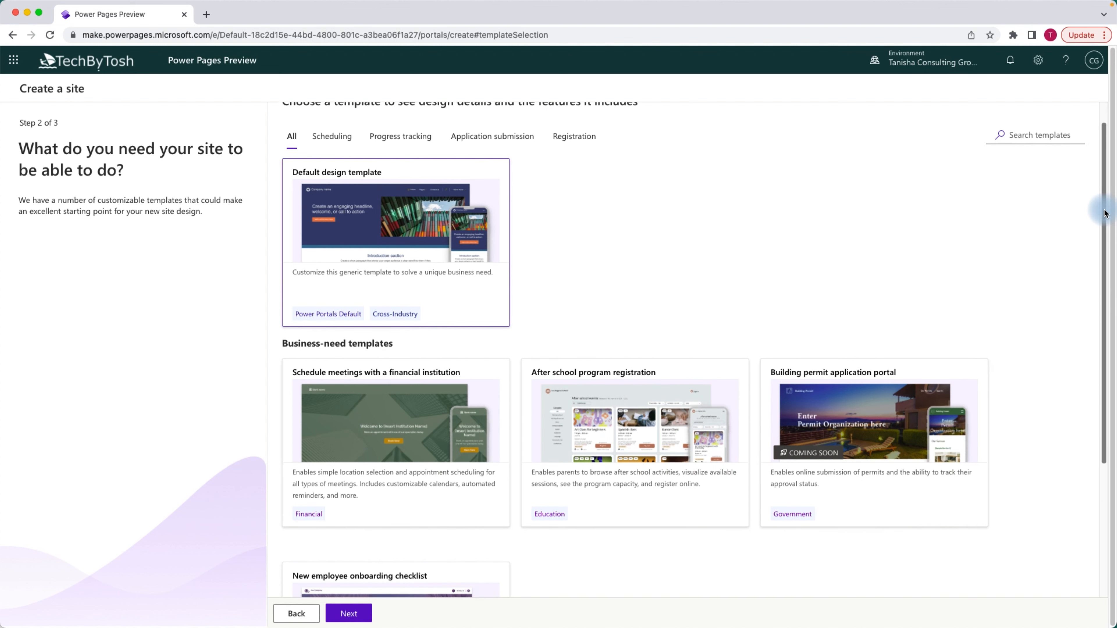
pyautogui.scroll(3, 1100, 177)
pyautogui.click(358, 257)
pyautogui.click(411, 395)
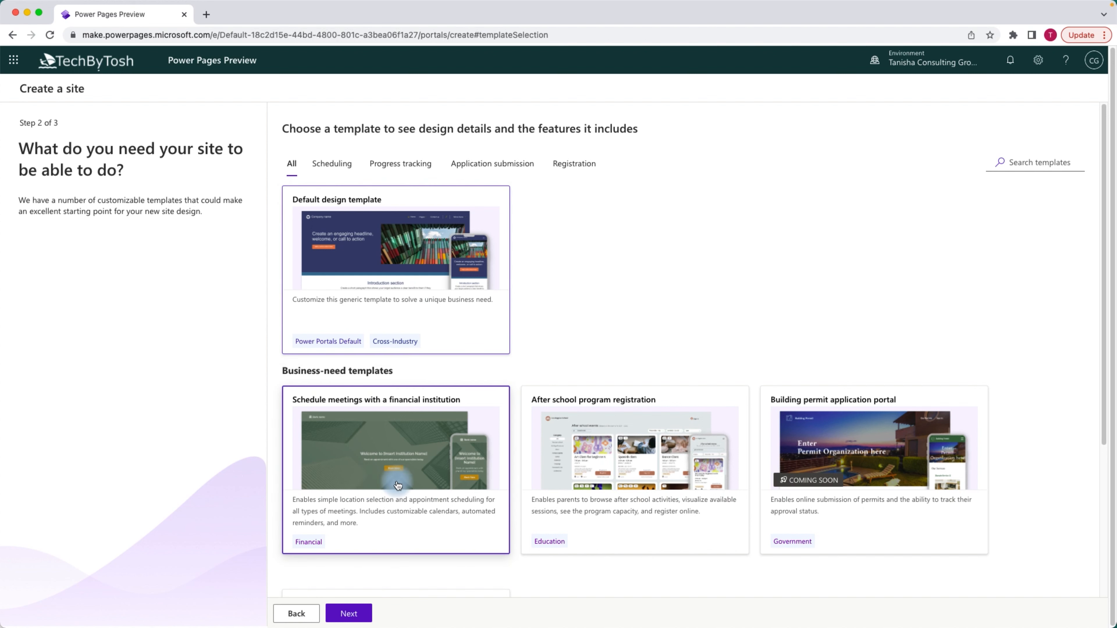
pyautogui.click(625, 478)
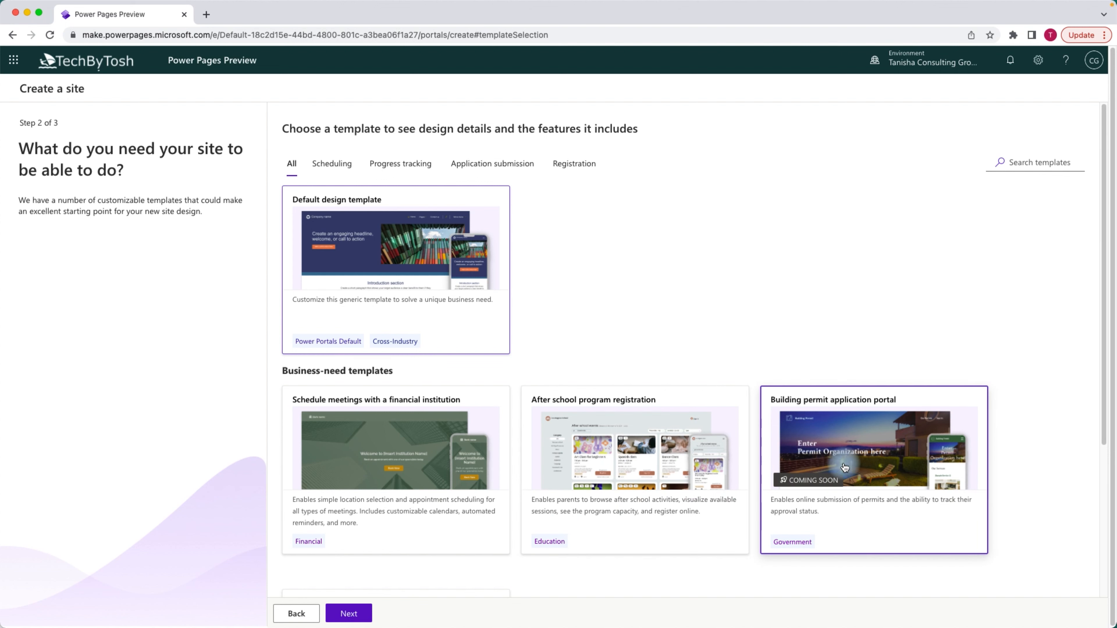
pyautogui.moveTo(1100, 332); pyautogui.dragTo(1084, 504)
pyautogui.click(330, 464)
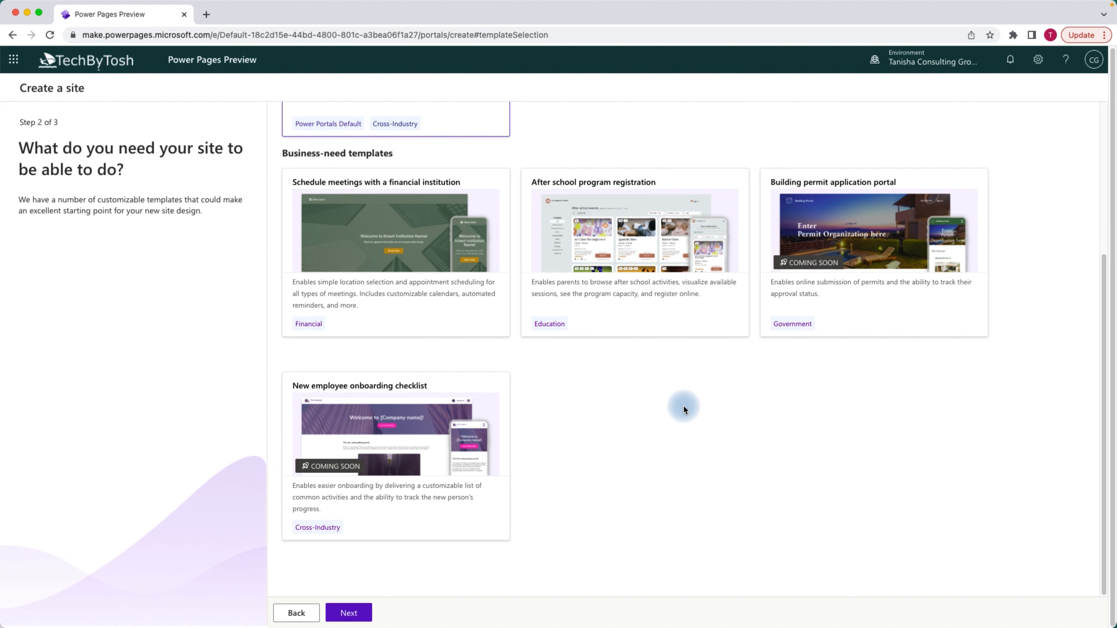
pyautogui.scroll(5, 684, 409)
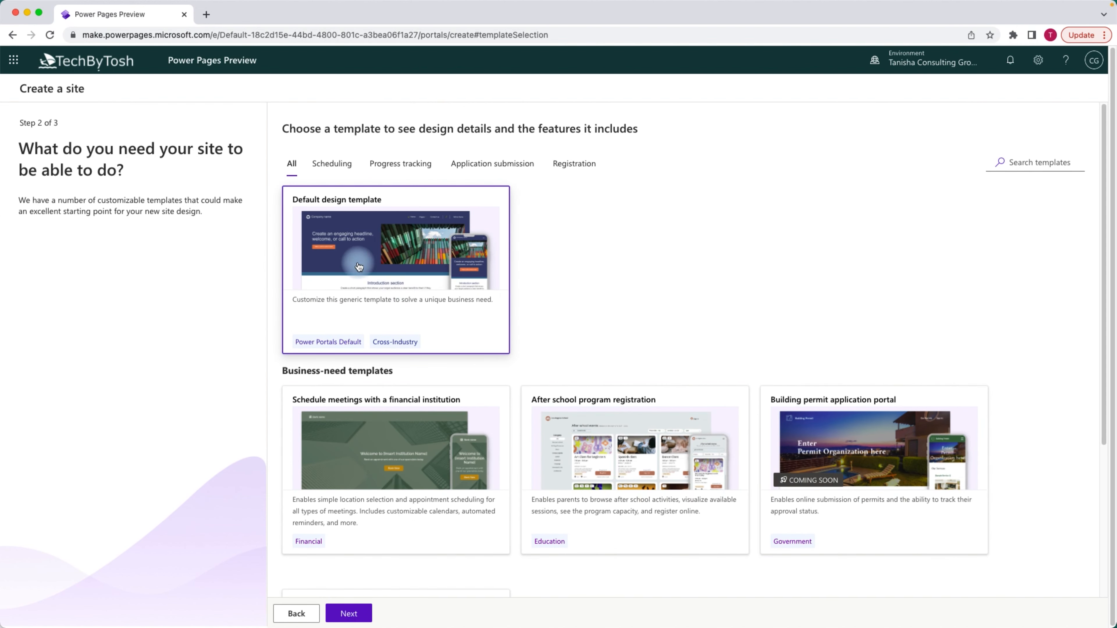
pyautogui.click(362, 245)
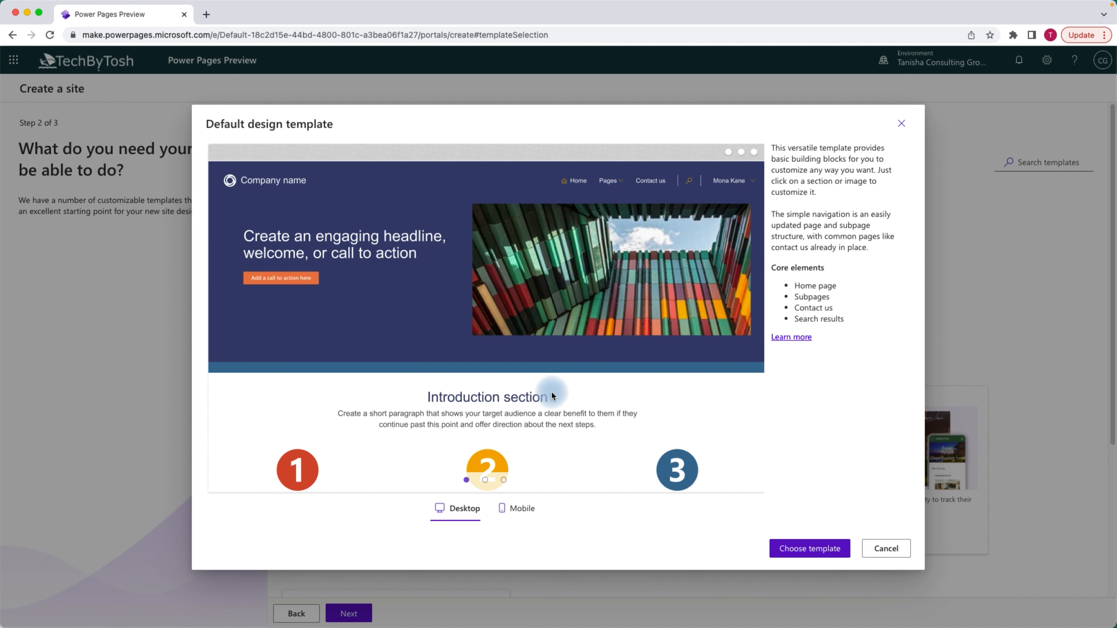
pyautogui.click(806, 550)
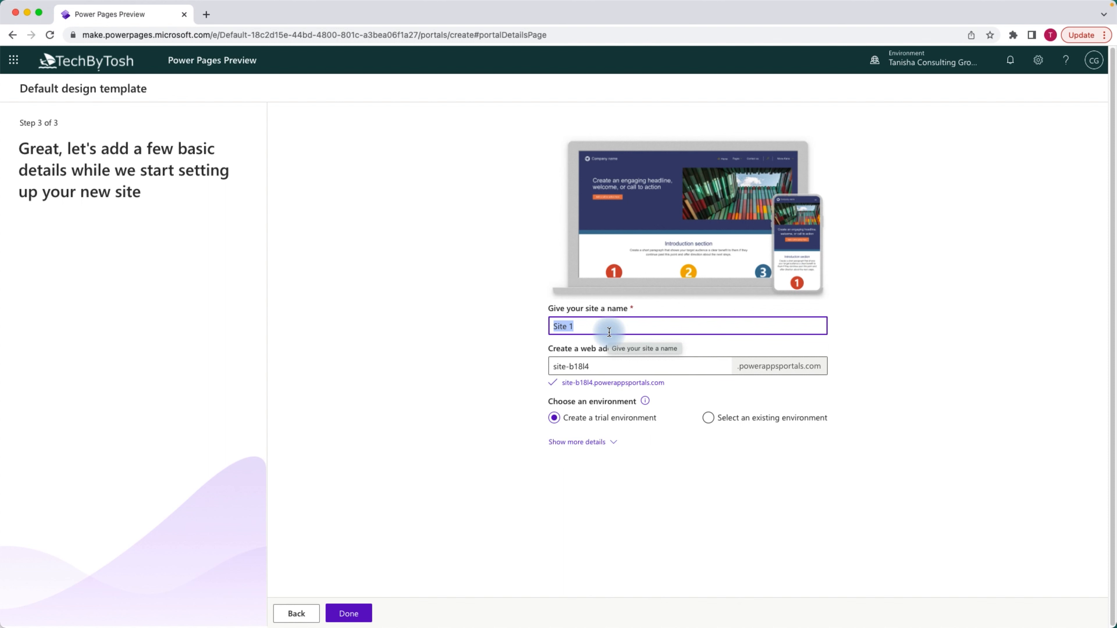
# Step: Name the new site Customer Service
pyautogui.write('Help')
pyautogui.press('BackSpace')
pyautogui.press('BackSpace')
pyautogui.press('BackSpace')
pyautogui.press('BackSpace')
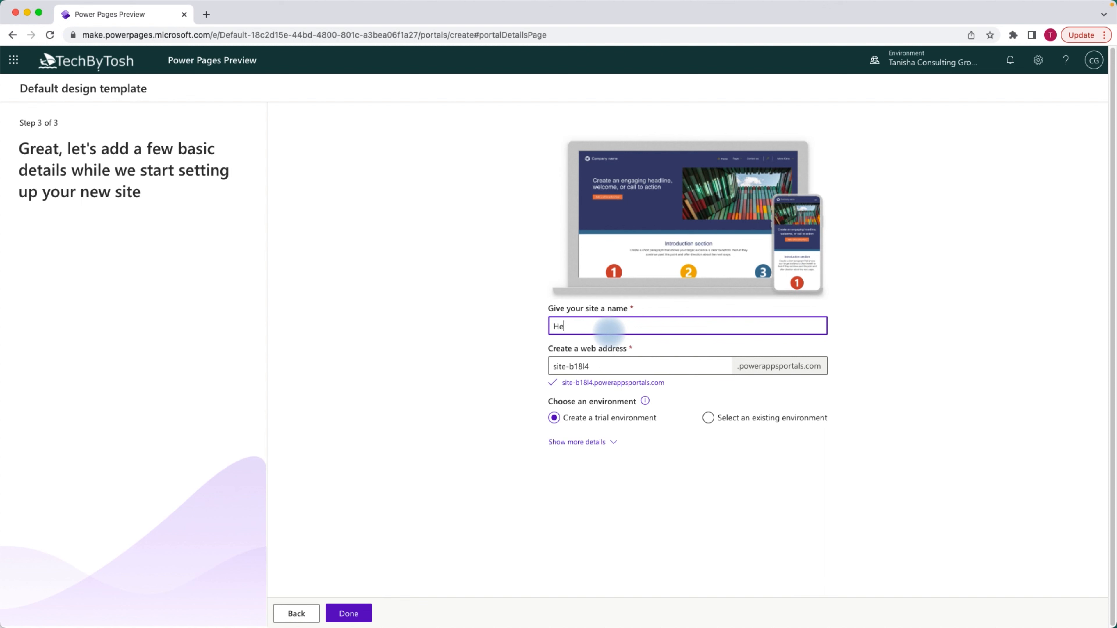
pyautogui.write('Customer Service')
pyautogui.click(706, 475)
# Step: Set the web address to cstechbytosh, show the additional details and create the site in a trial environment
pyautogui.moveTo(595, 368); pyautogui.dragTo(531, 372)
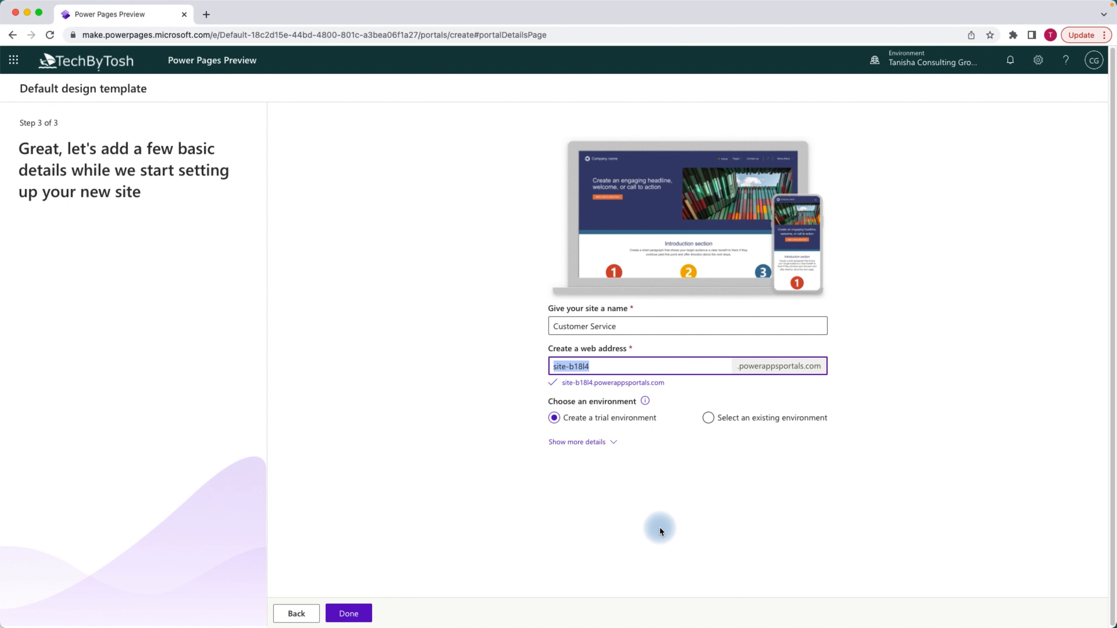
pyautogui.write('cs')
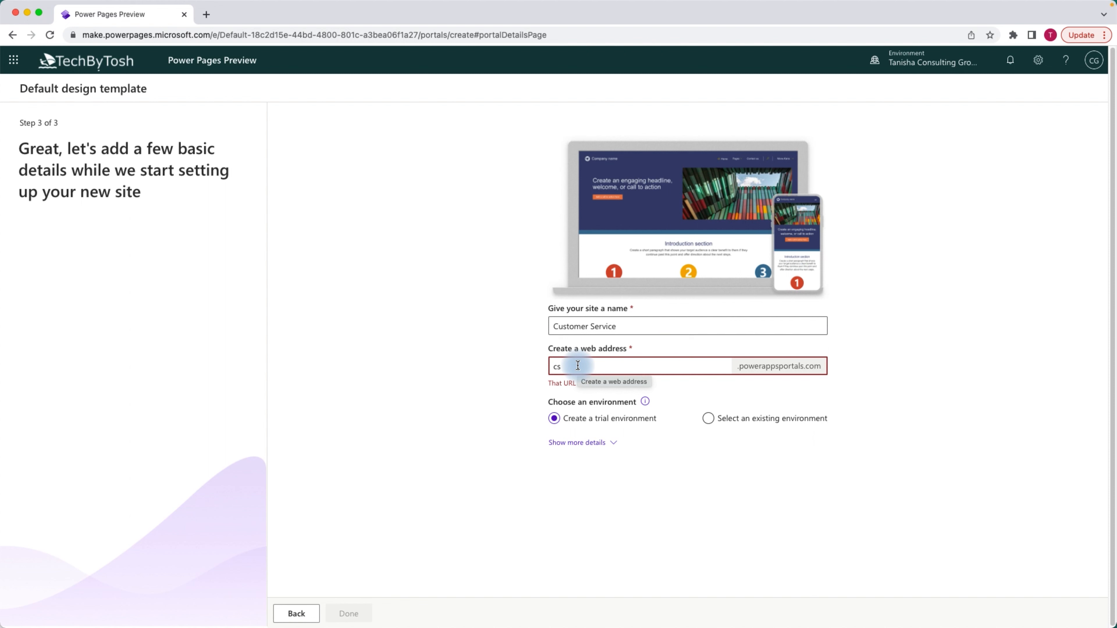
pyautogui.write('techbytosh')
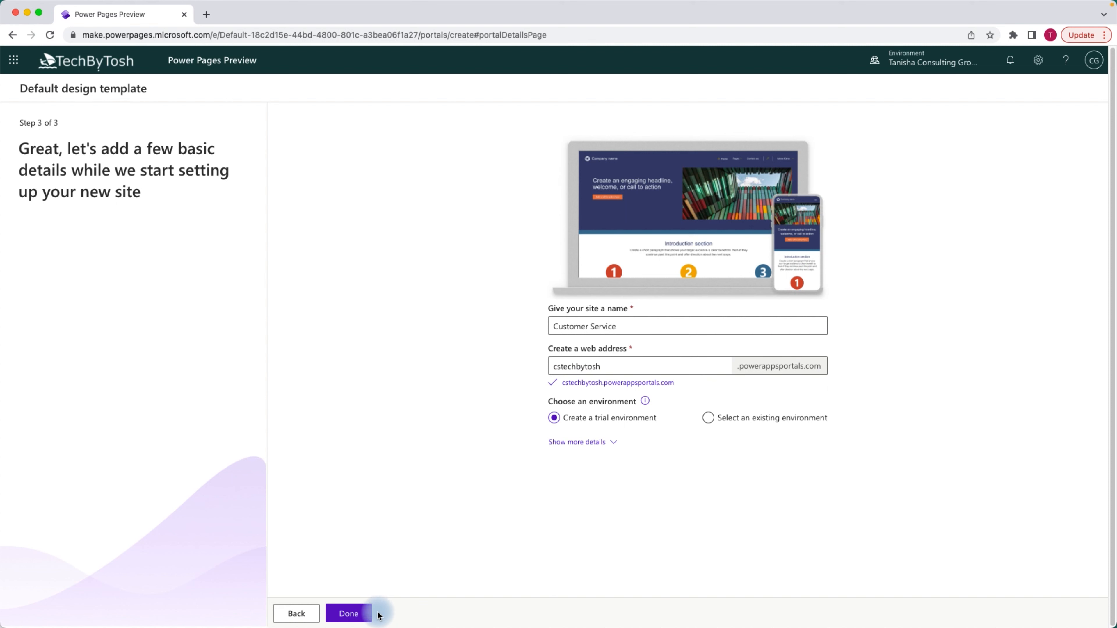
pyautogui.click(612, 443)
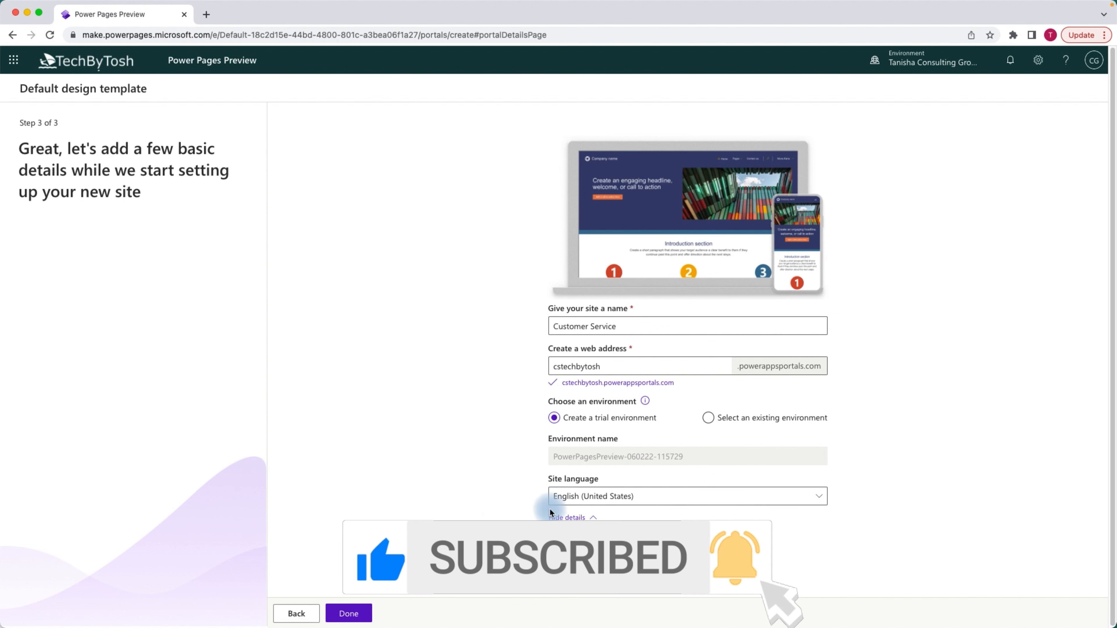
pyautogui.click(352, 615)
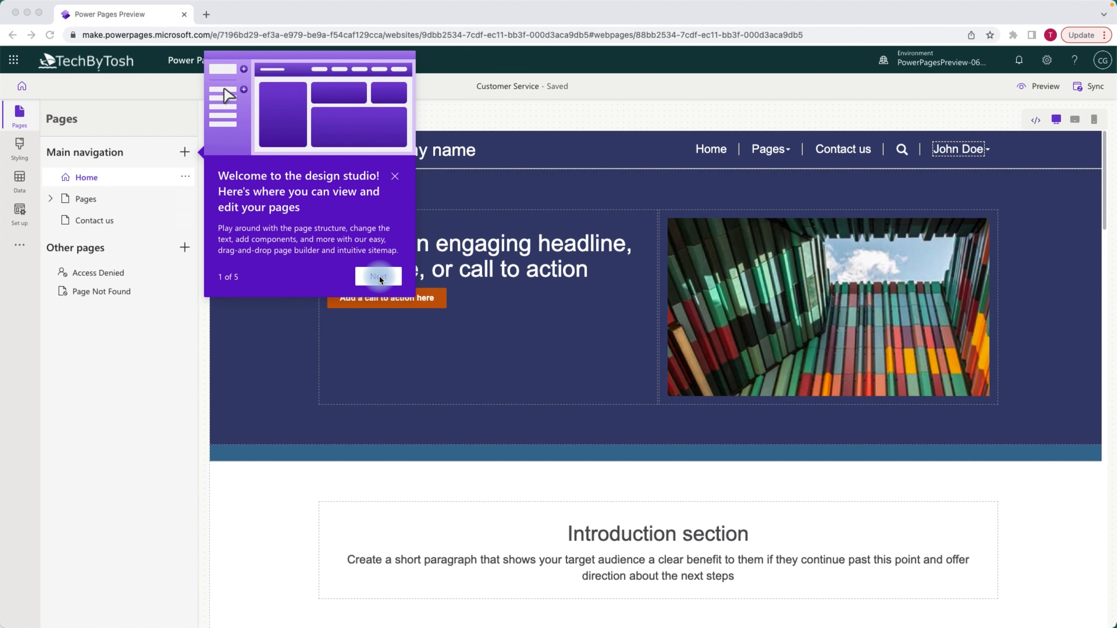
# Step: Dismiss the design studio's welcome tour and expand Pages in the page tree and the site header to view the subpages
pyautogui.click(395, 180)
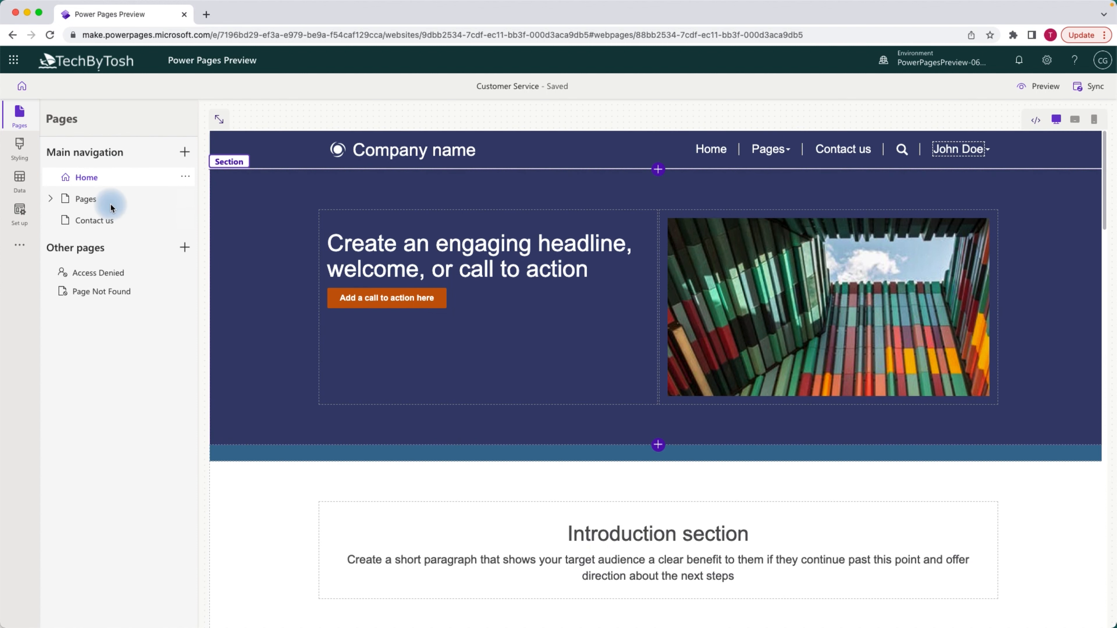
pyautogui.click(50, 199)
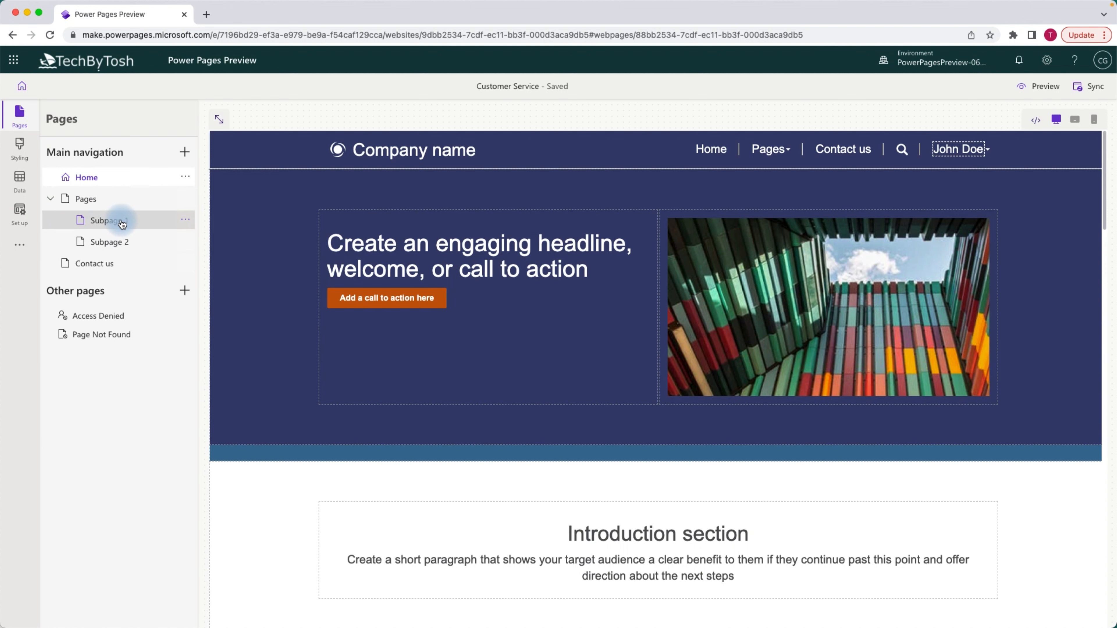
pyautogui.click(787, 150)
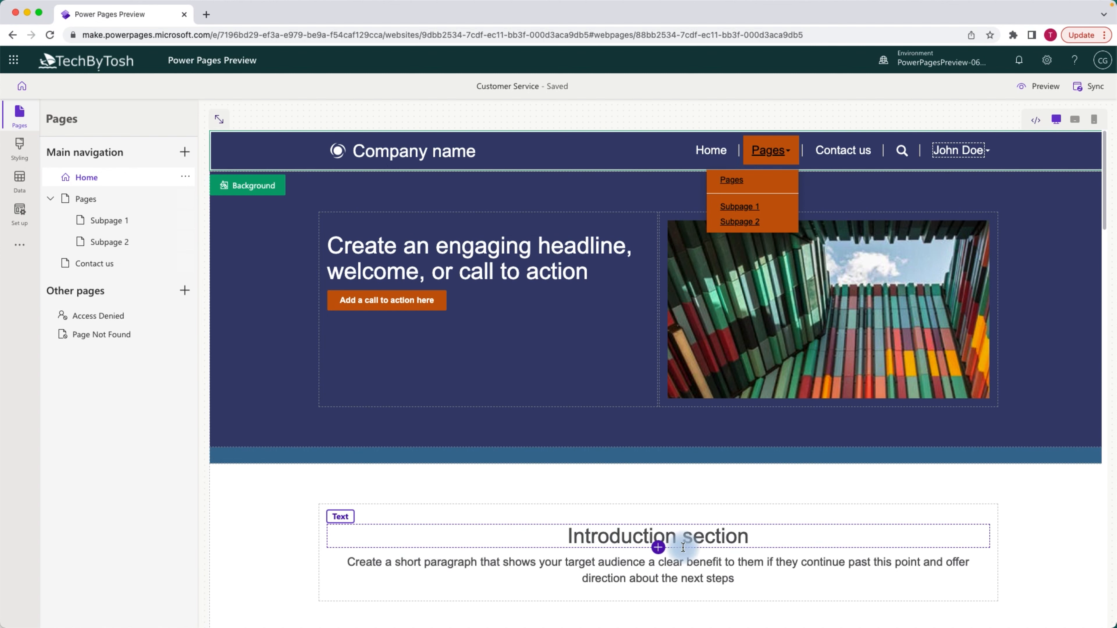
# Step: Preview the site at desktop size and view Subpage 1 in the live site
pyautogui.click(1045, 87)
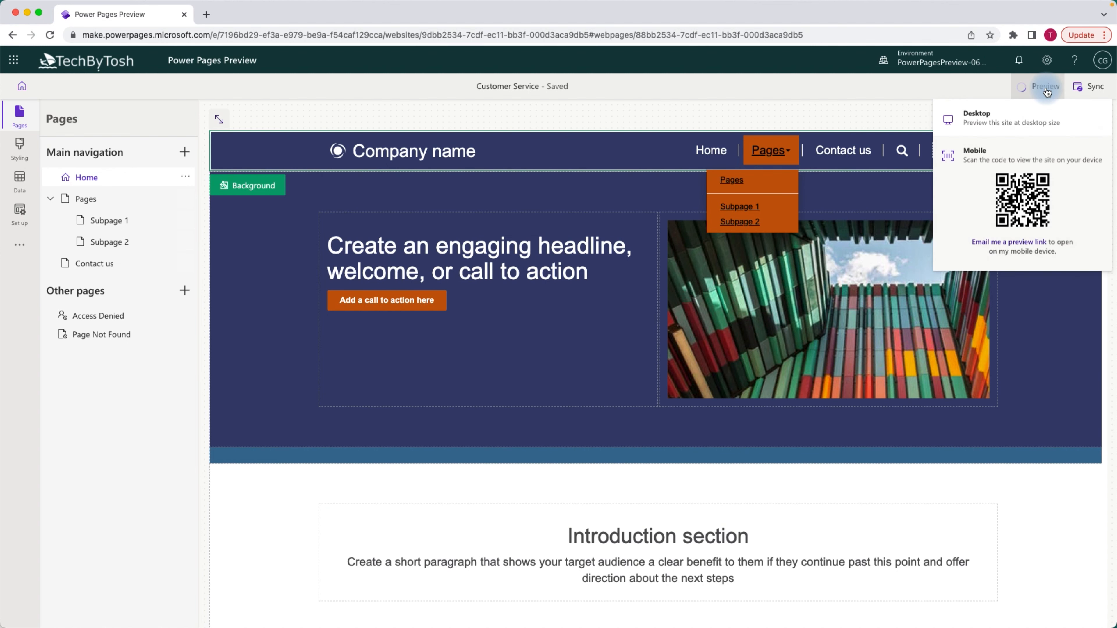
pyautogui.click(990, 122)
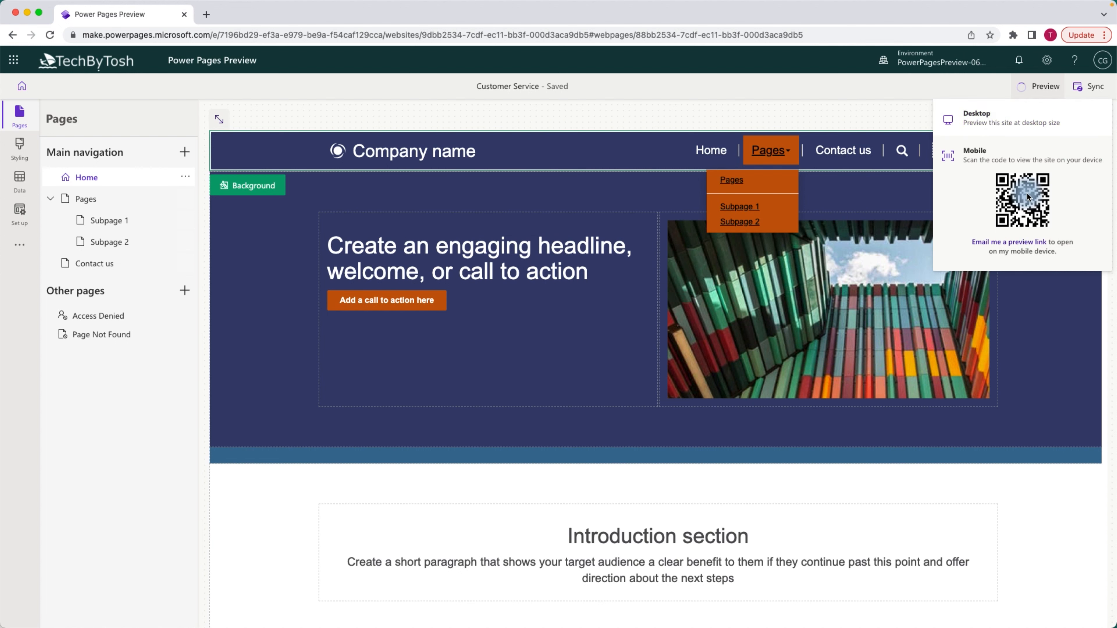
pyautogui.click(976, 117)
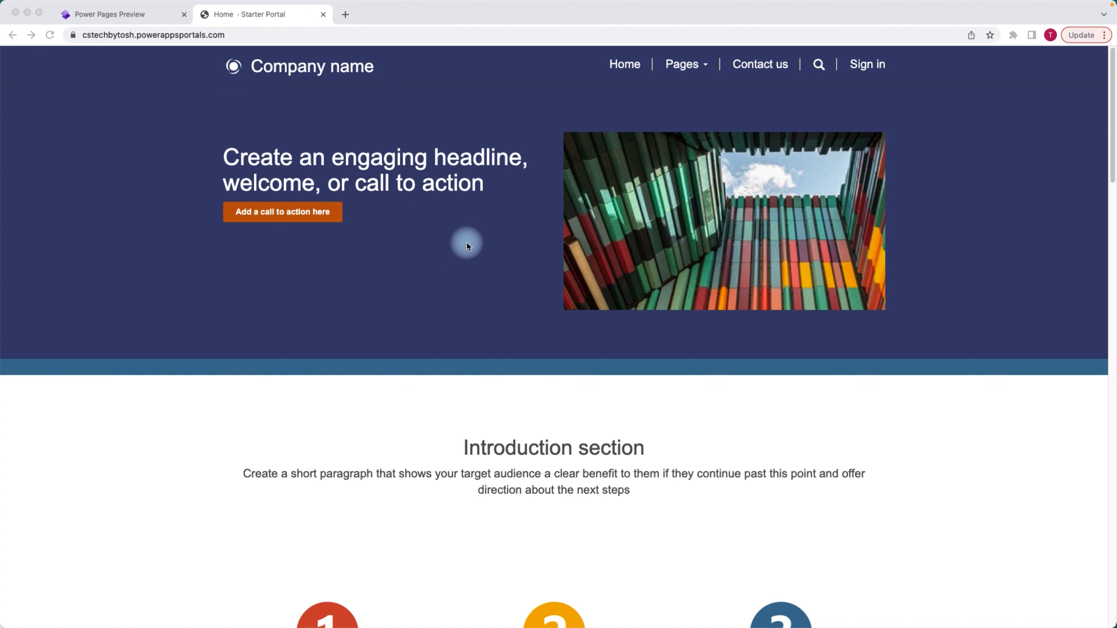
pyautogui.click(704, 65)
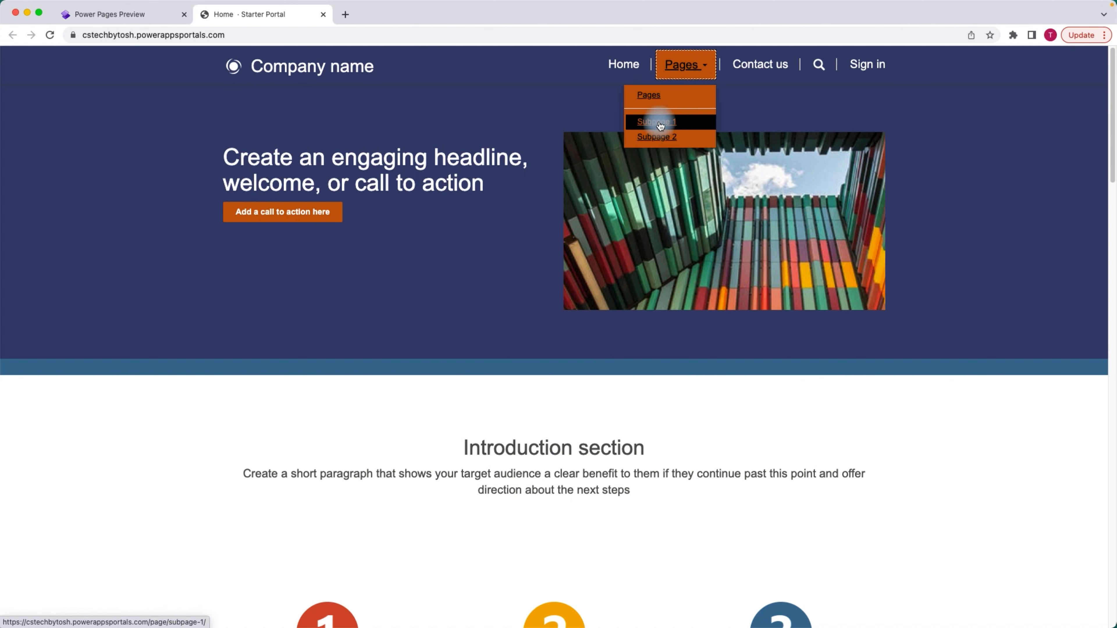
pyautogui.click(658, 122)
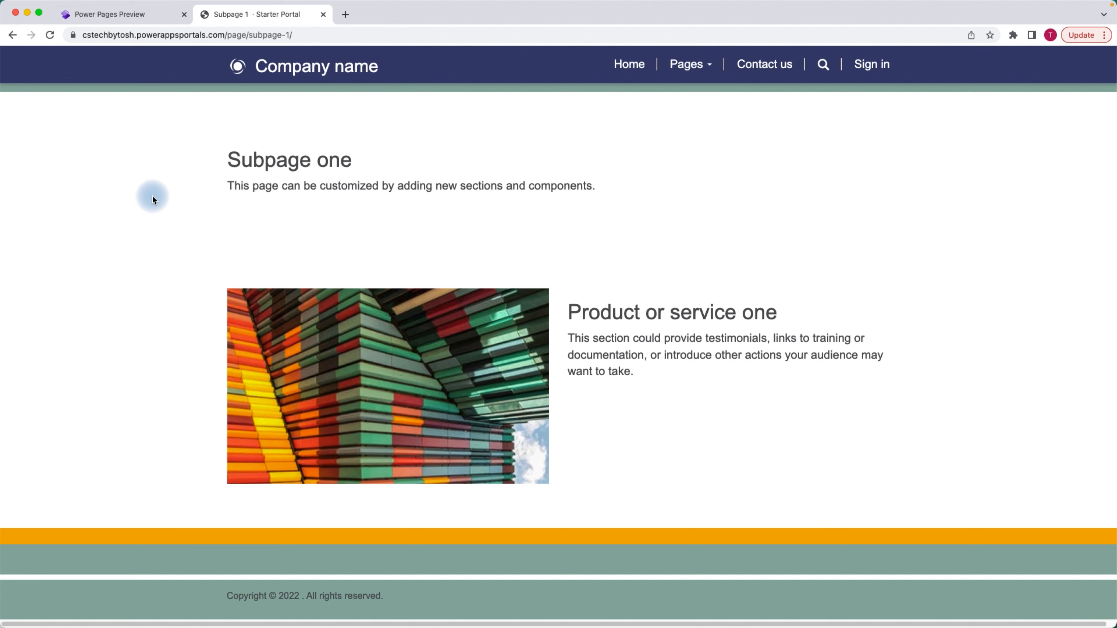
# Step: Return to the design studio and replace the company name in the site header with TechByTosh
pyautogui.click(126, 17)
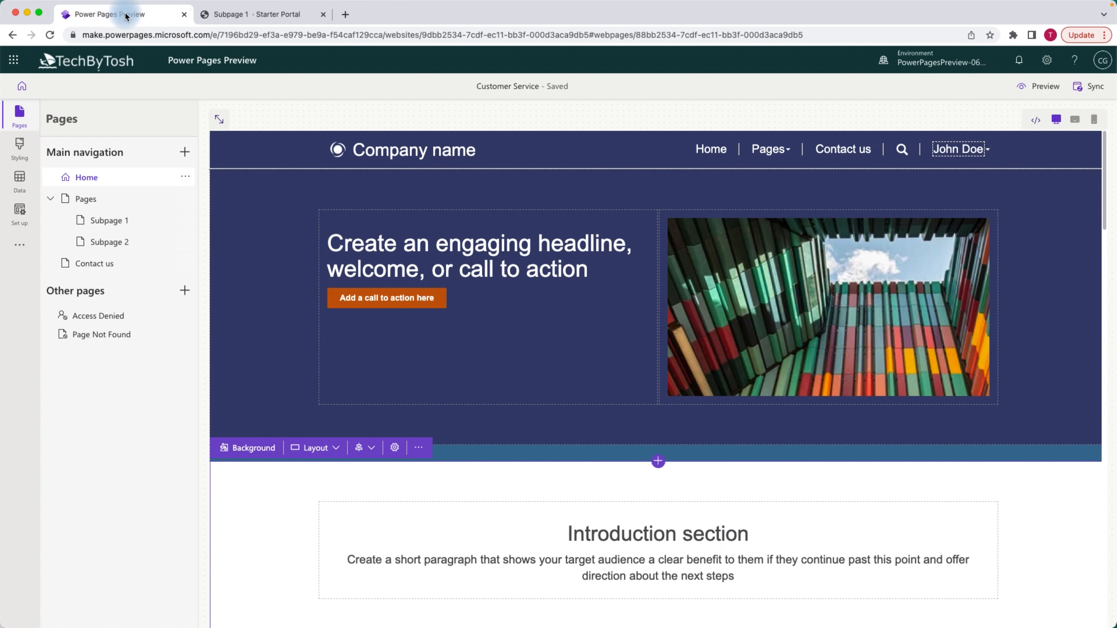
pyautogui.click(296, 148)
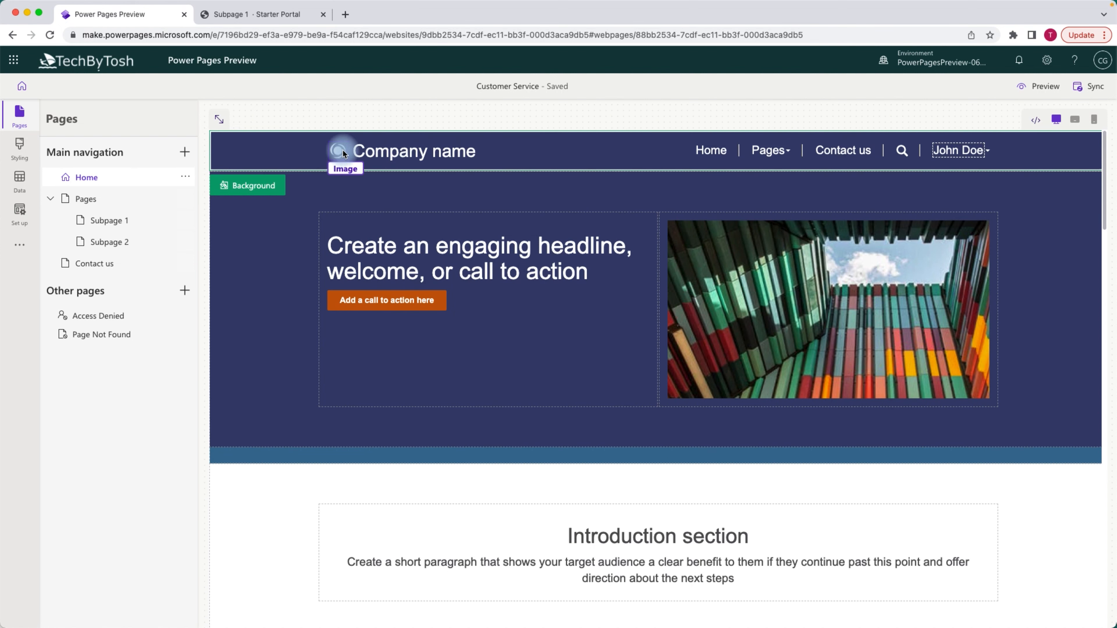
pyautogui.click(396, 152)
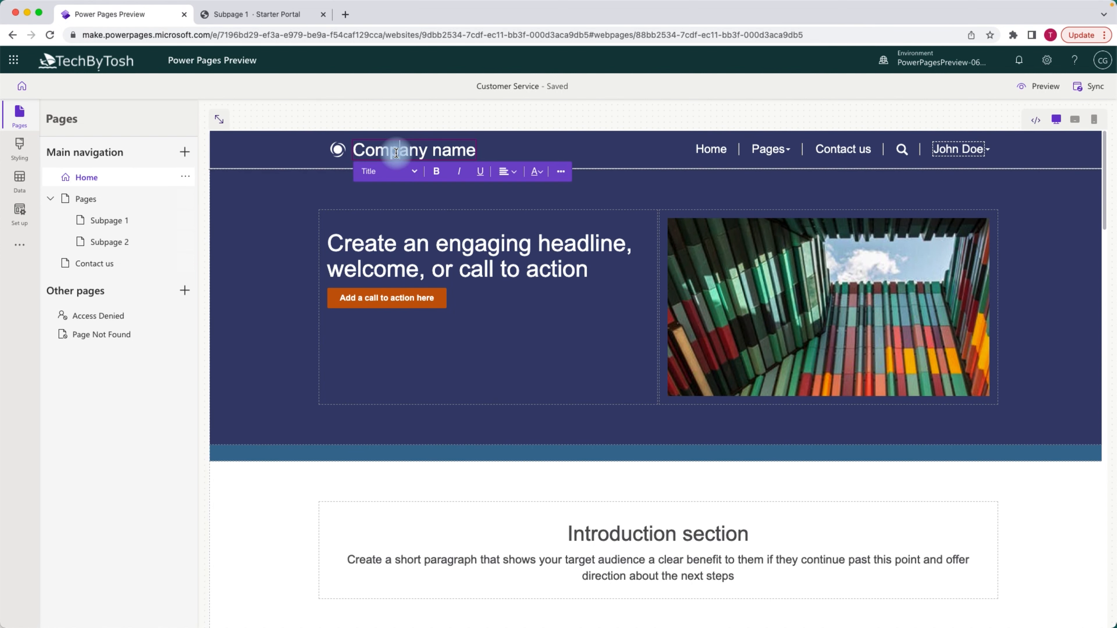
pyautogui.tripleClick(389, 150)
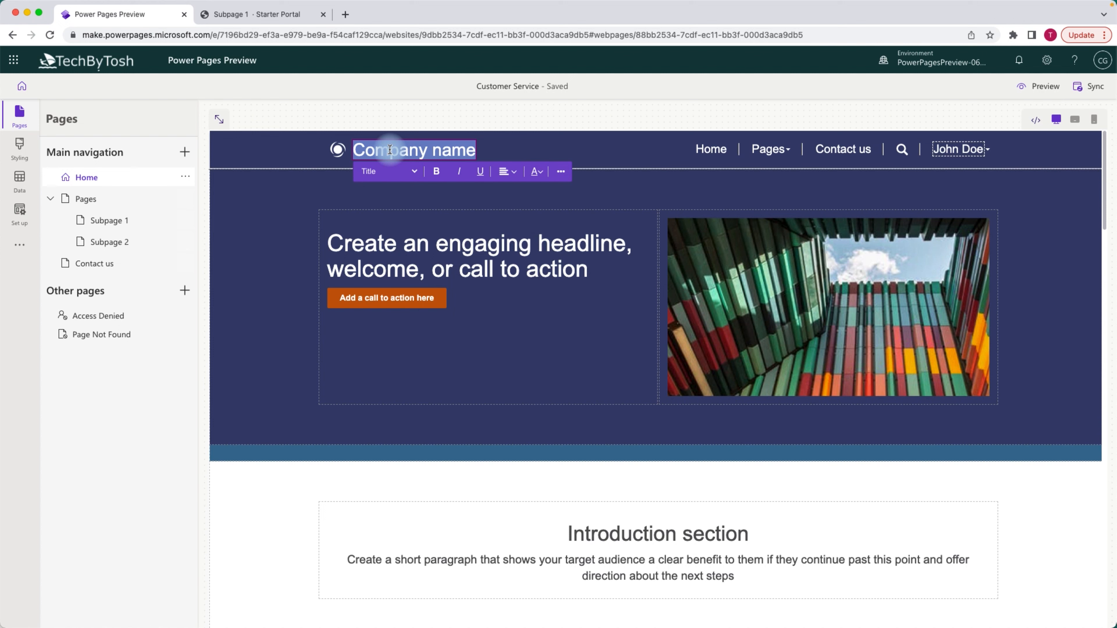
pyautogui.write('TechByTosh')
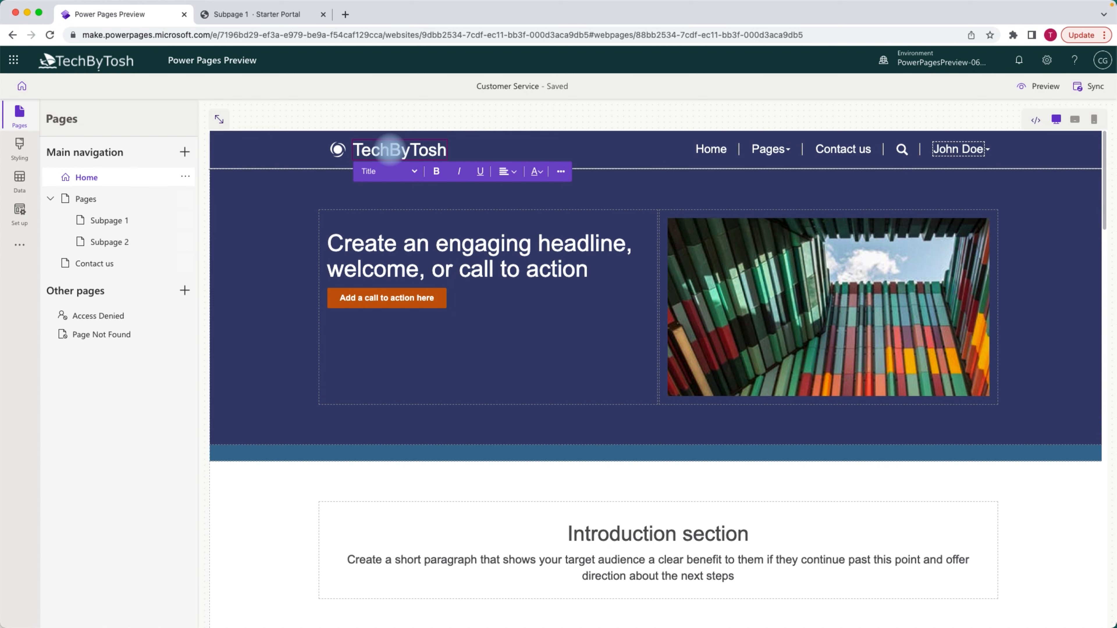
# Step: Replace the site header's logo with portallogo.png, uploaded from the Logo folder inside YouTube's TechByTosh folder
pyautogui.click(341, 149)
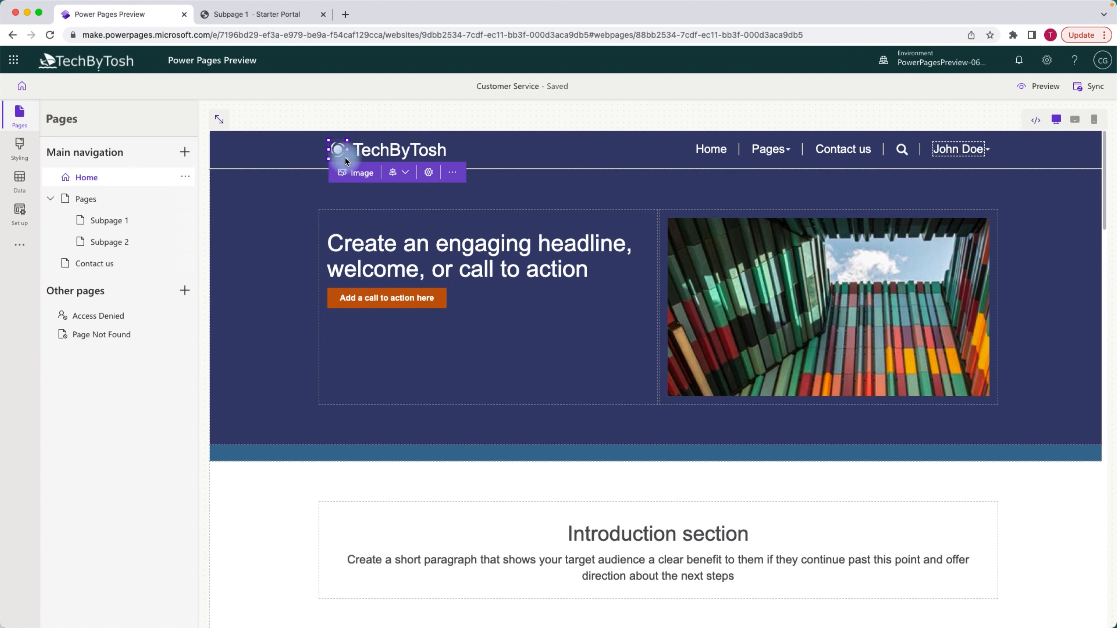
pyautogui.click(360, 175)
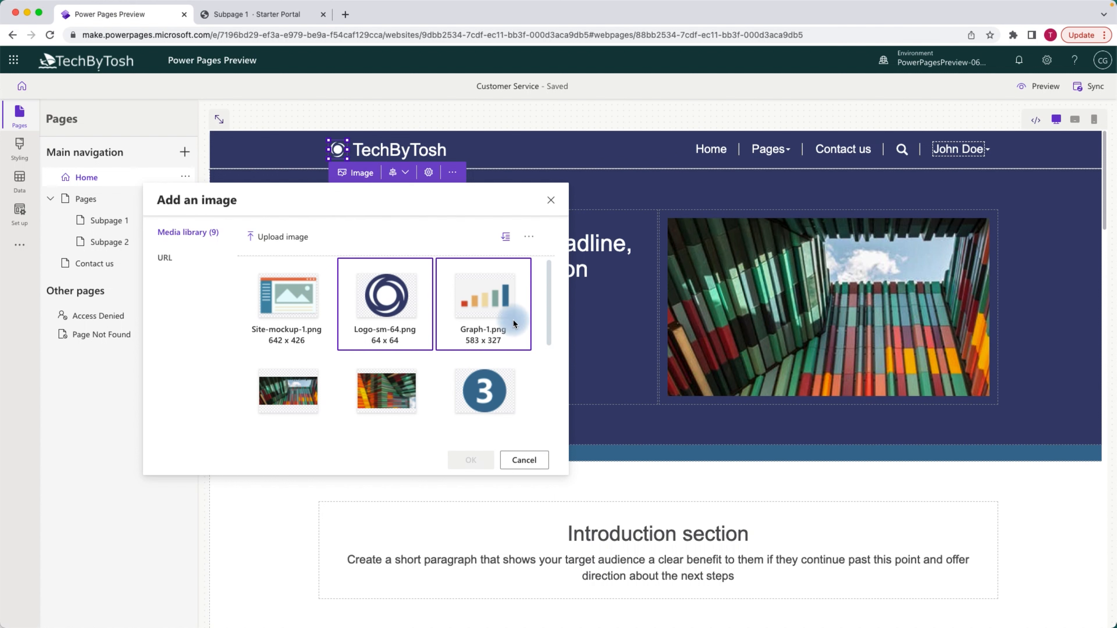
pyautogui.moveTo(548, 275)
pyautogui.mouseDown()
pyautogui.moveTo(543, 370)
pyautogui.moveTo(548, 268)
pyautogui.mouseUp()
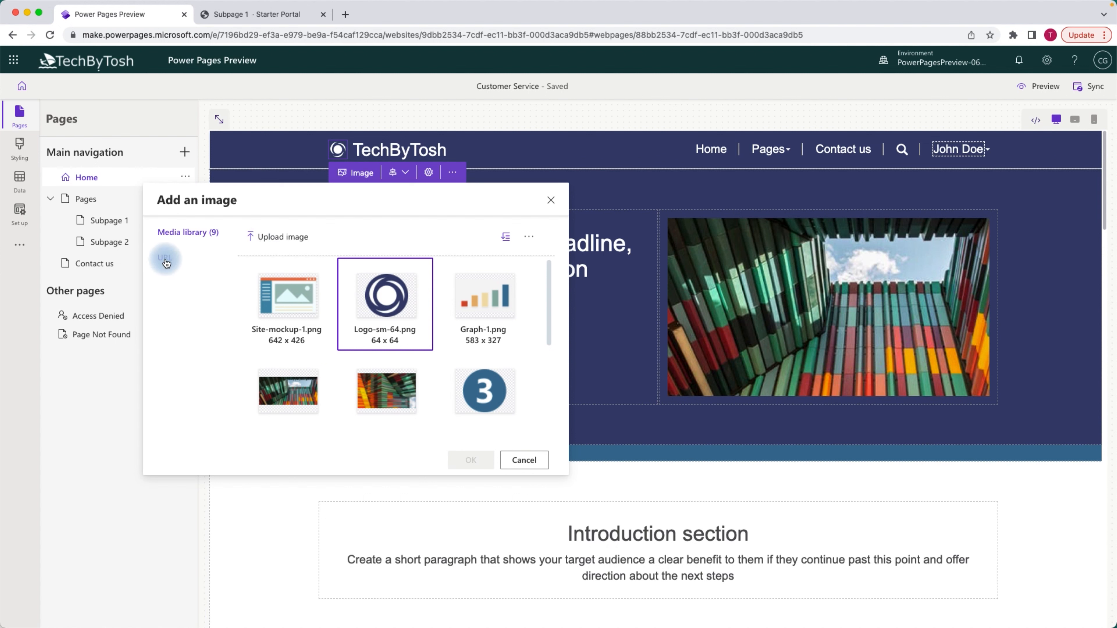
pyautogui.click(288, 241)
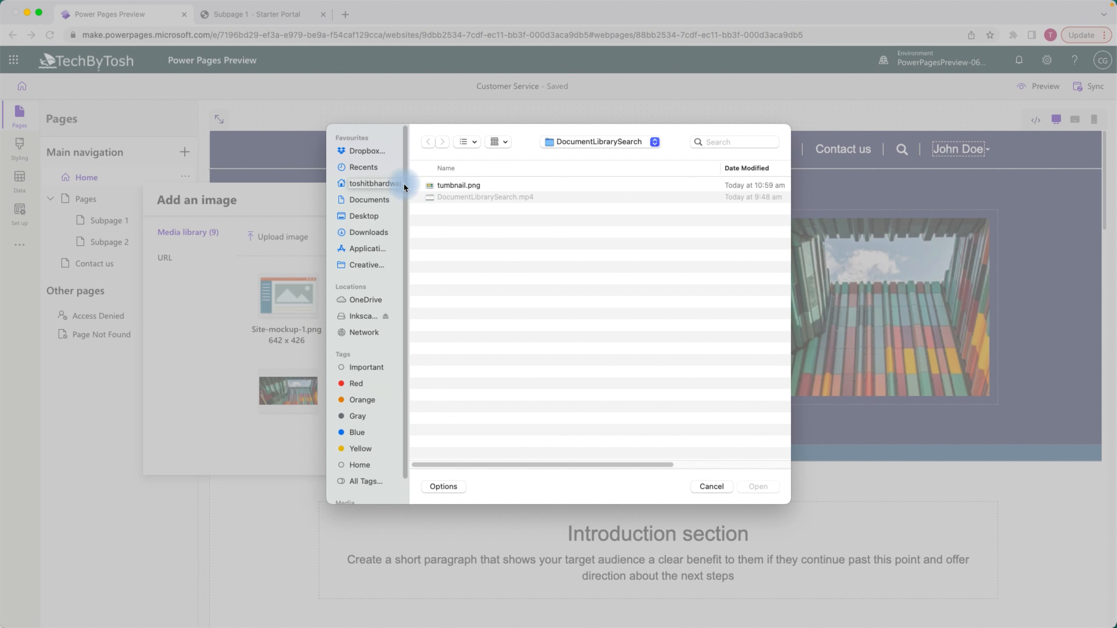
pyautogui.click(571, 143)
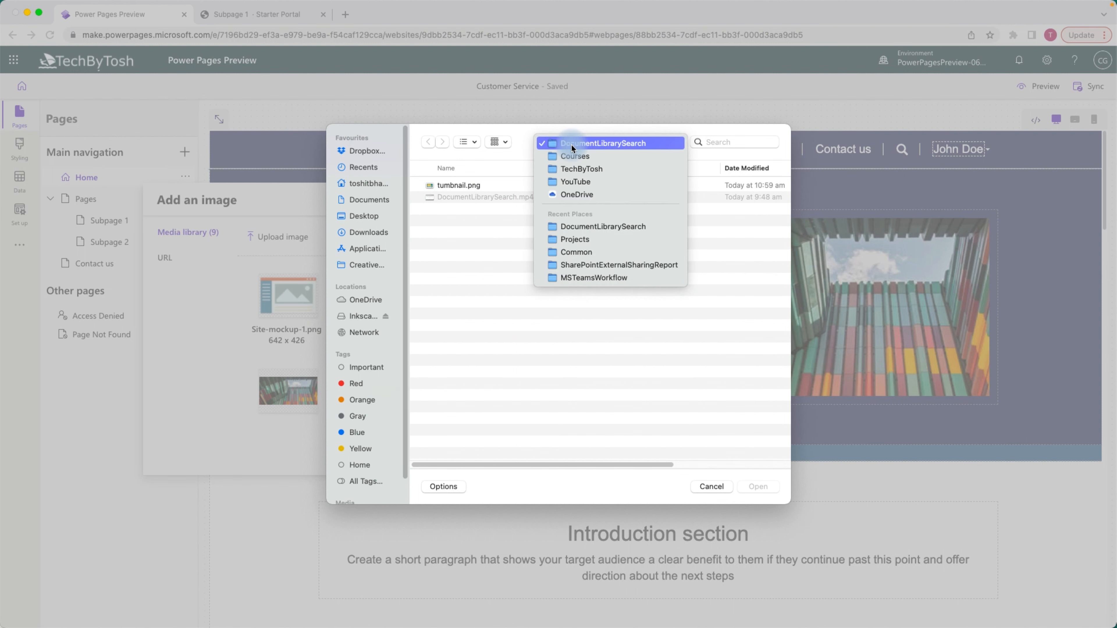
pyautogui.click(579, 182)
pyautogui.click(420, 185)
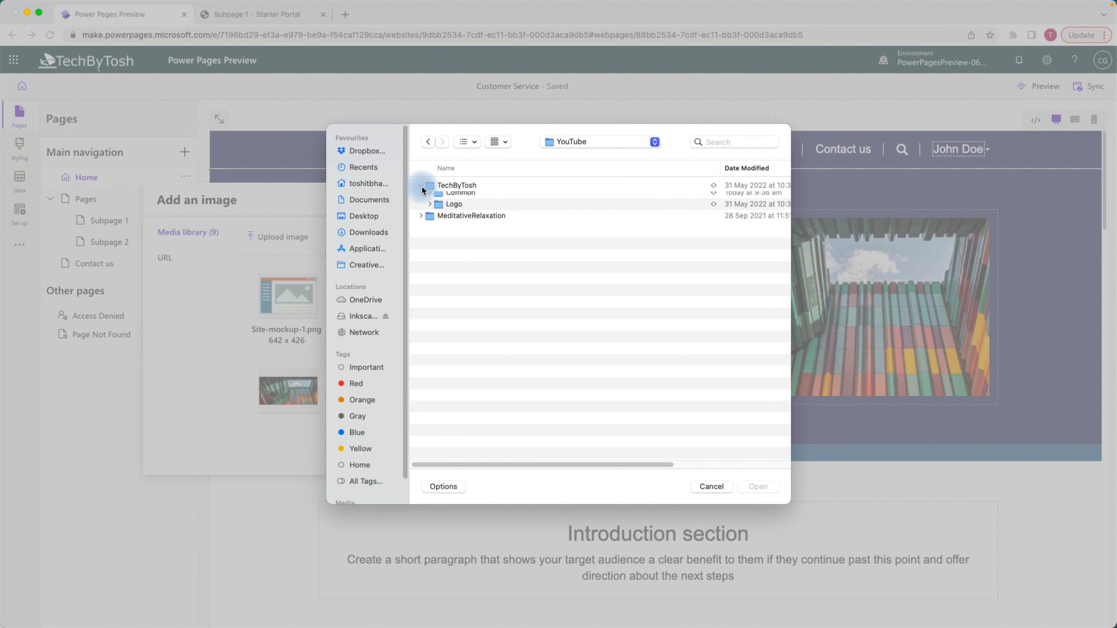
pyautogui.click(430, 221)
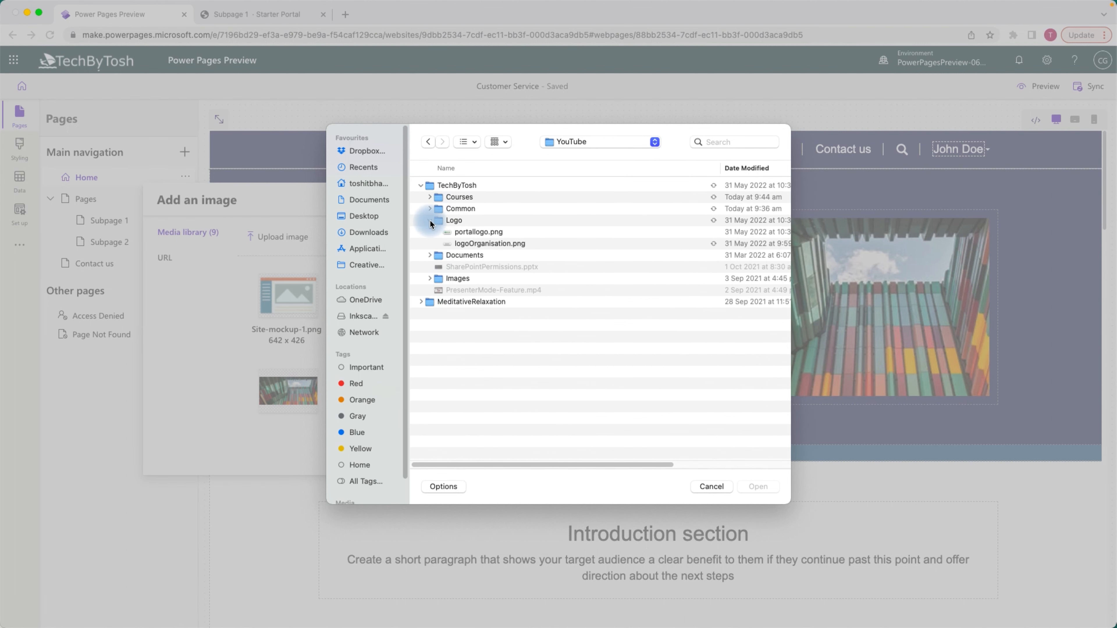
pyautogui.click(477, 232)
pyautogui.click(768, 489)
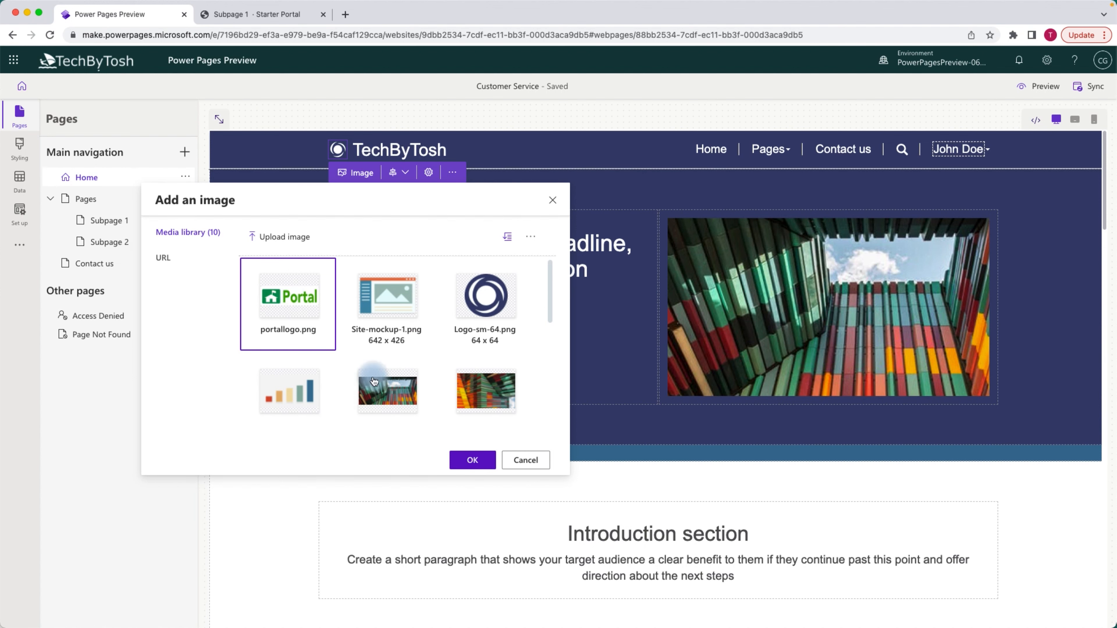
pyautogui.click(468, 461)
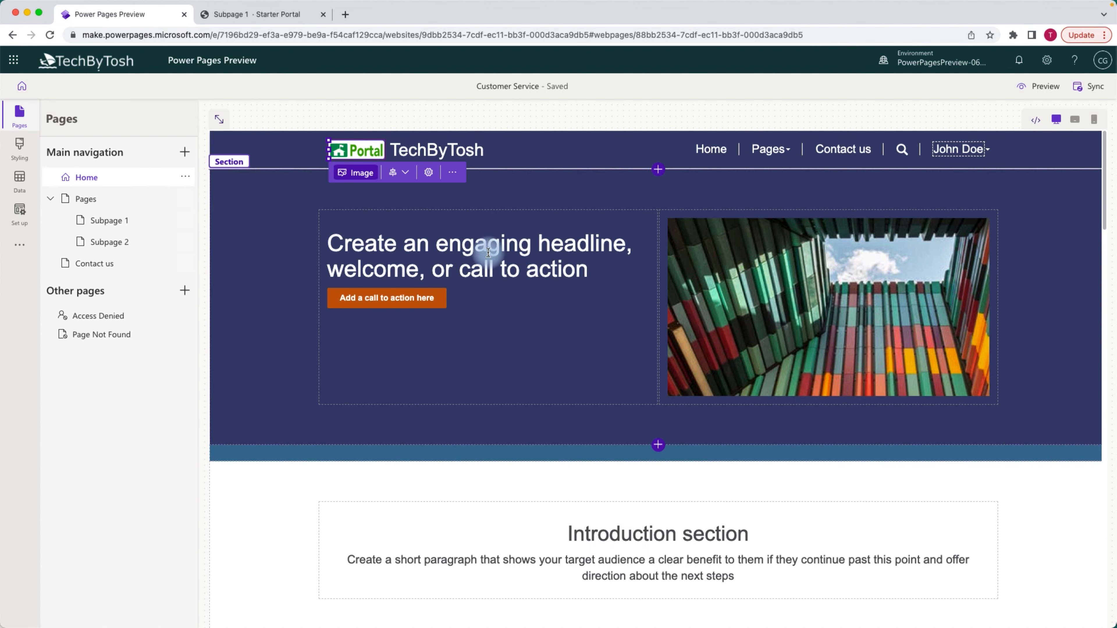
# Step: Set the alignment of the header's Portal logo to centre
pyautogui.click(406, 172)
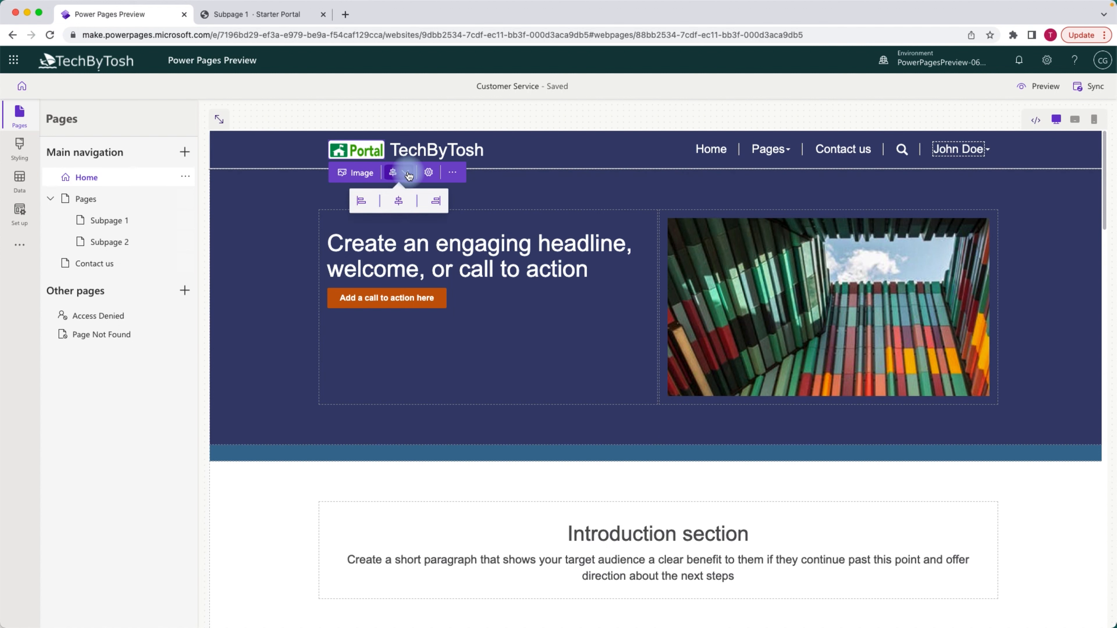
pyautogui.click(352, 204)
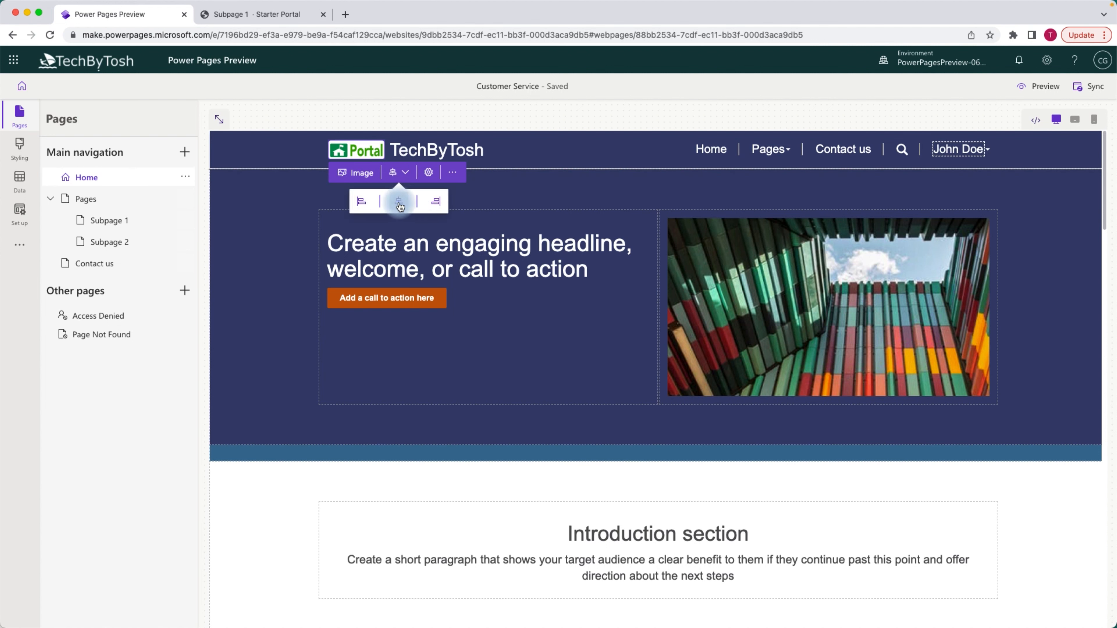
pyautogui.click(400, 202)
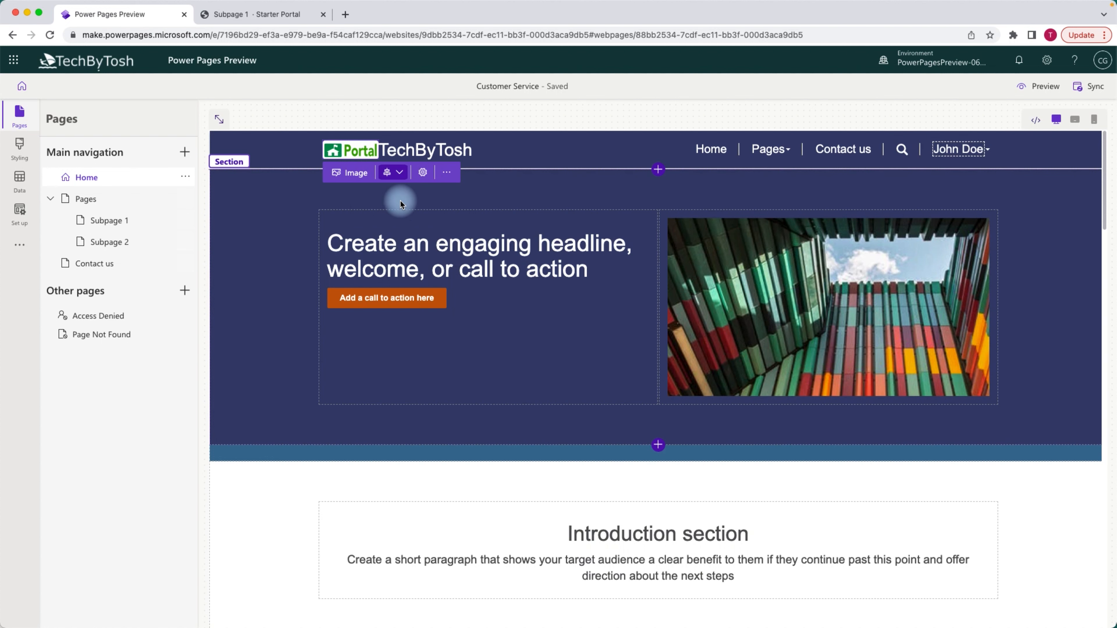
pyautogui.click(399, 180)
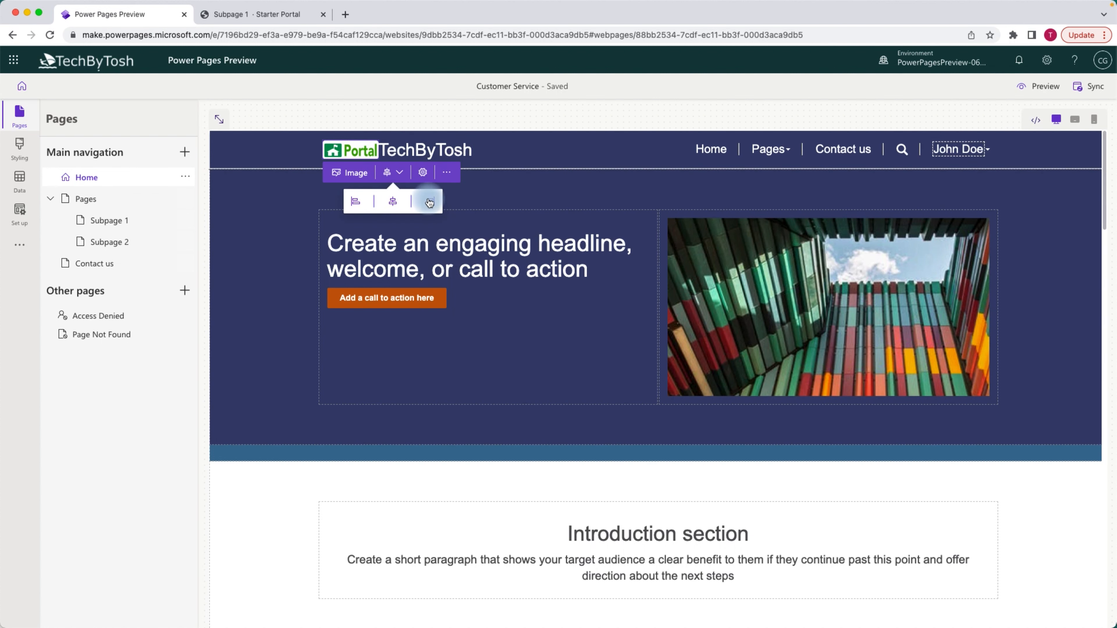
# Step: View the header logo's alt text setting and move the logo down in order, behind the TechByTosh title
pyautogui.click(423, 175)
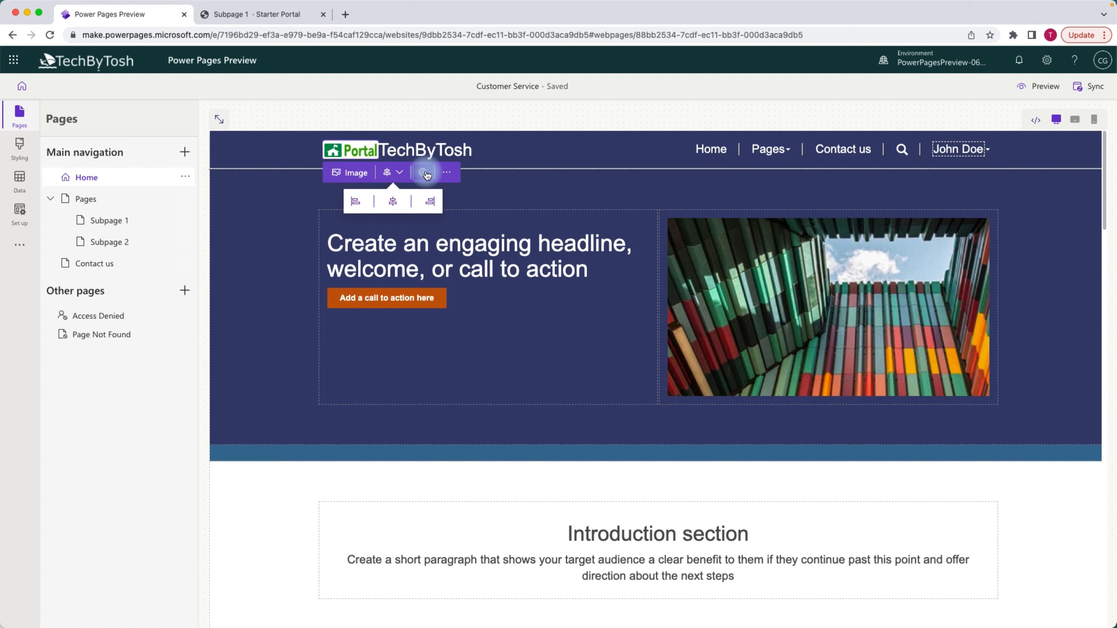
pyautogui.click(370, 250)
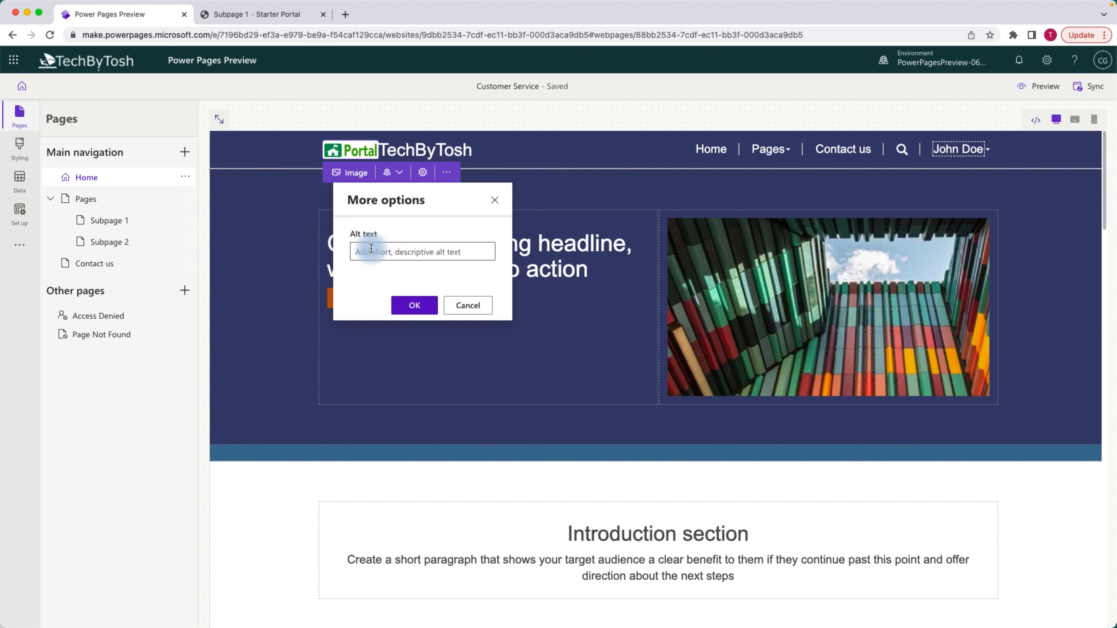
pyautogui.click(448, 175)
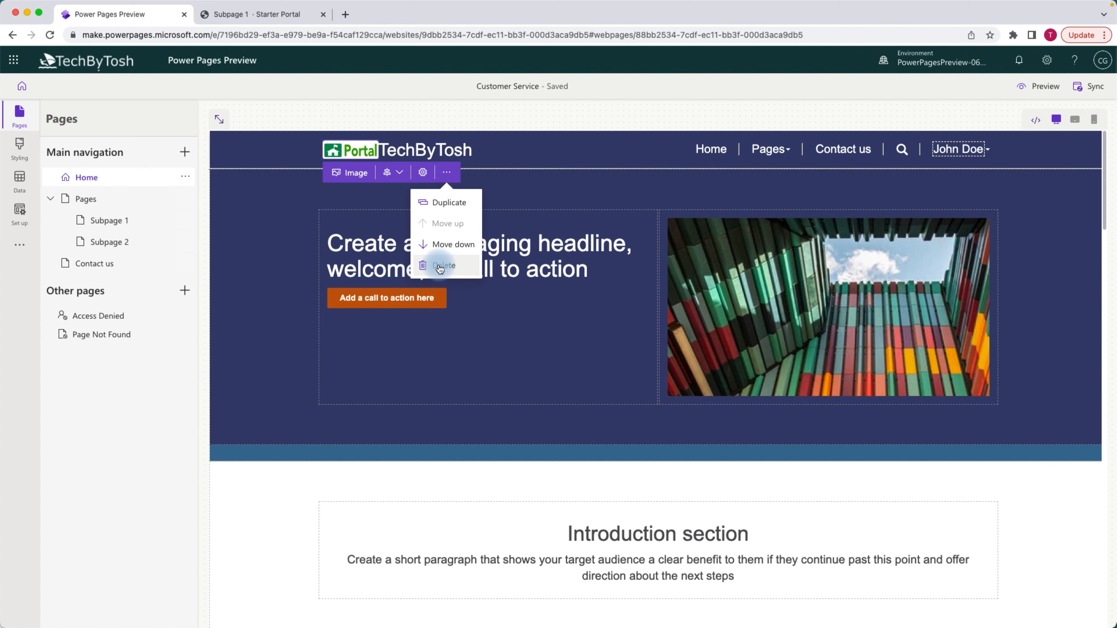
pyautogui.click(447, 249)
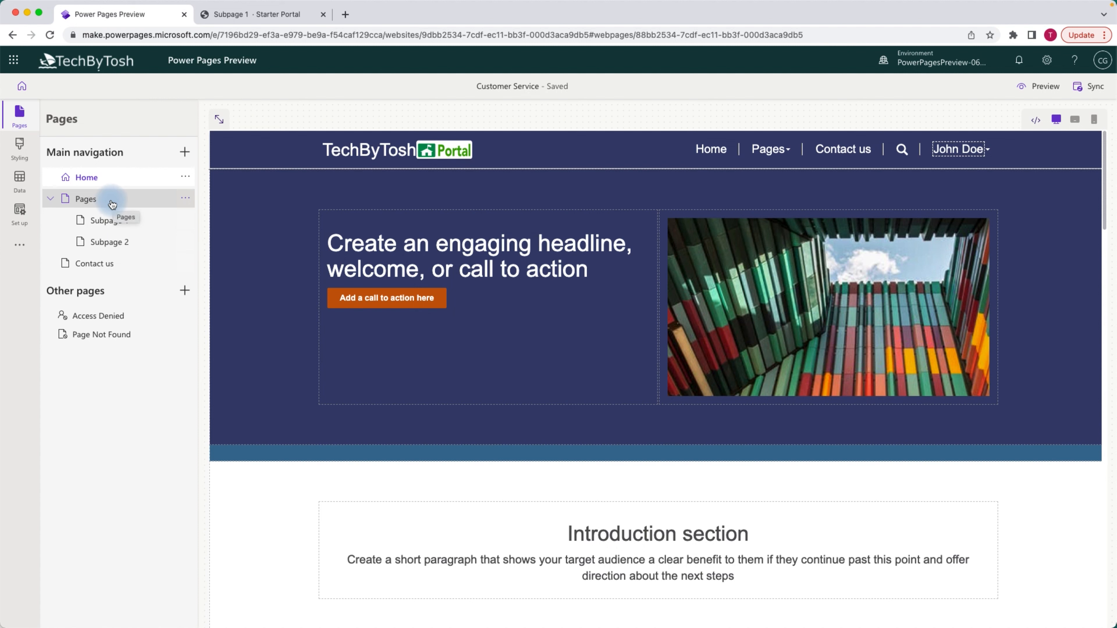
# Step: Add a page named About us to the main navigation, using the standard Page layout
pyautogui.click(186, 152)
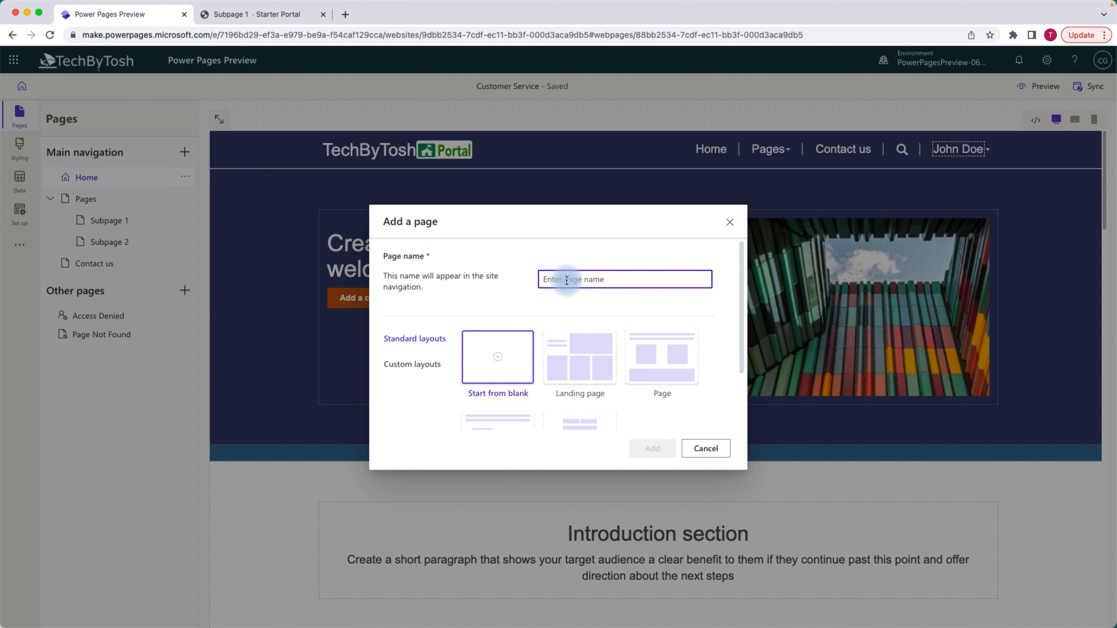
pyautogui.write('About us')
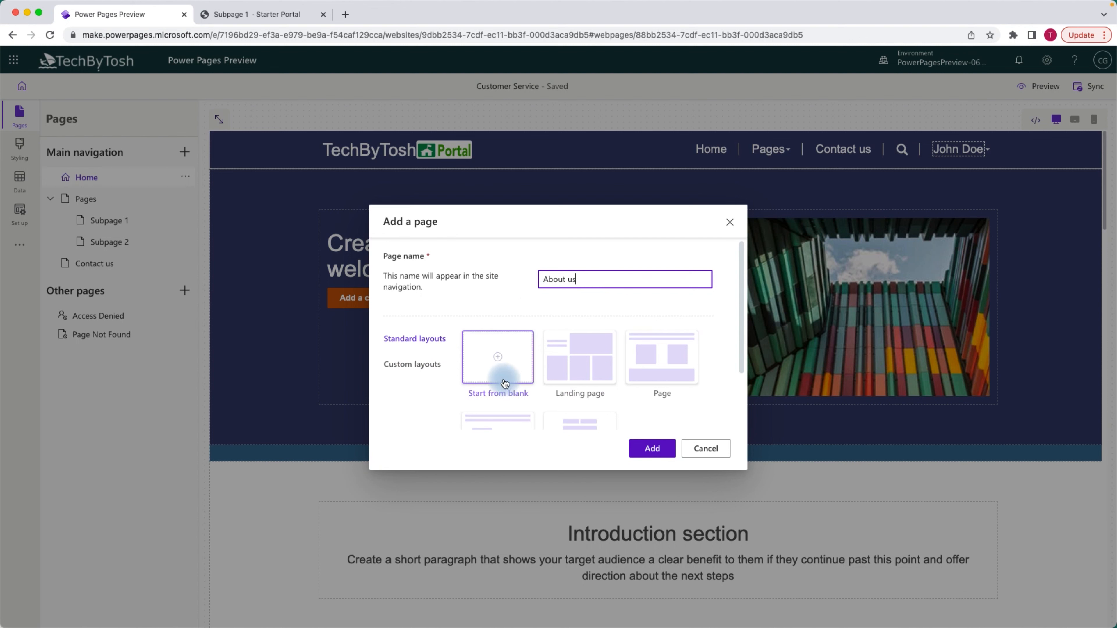
pyautogui.moveTo(745, 262); pyautogui.dragTo(743, 288)
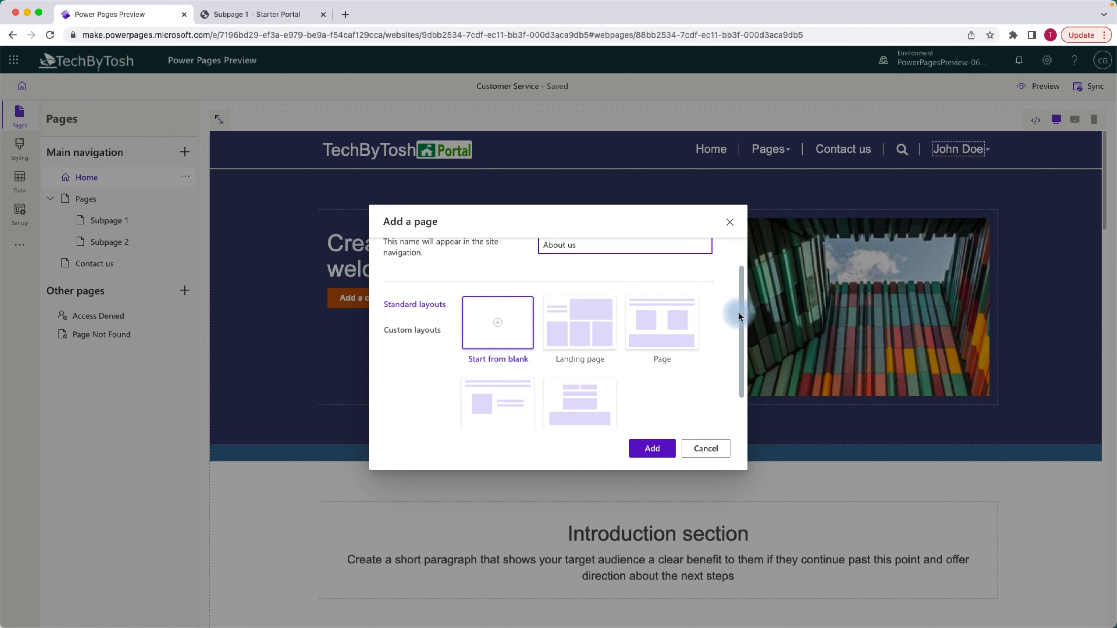
pyautogui.moveTo(738, 317); pyautogui.dragTo(741, 359)
pyautogui.click(493, 378)
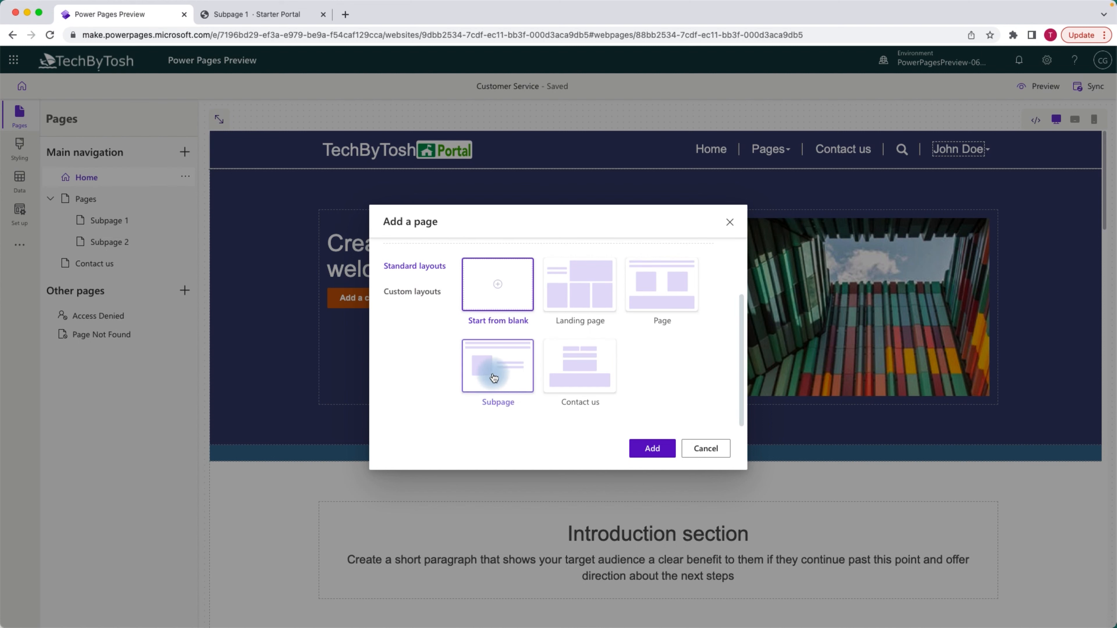
pyautogui.click(583, 371)
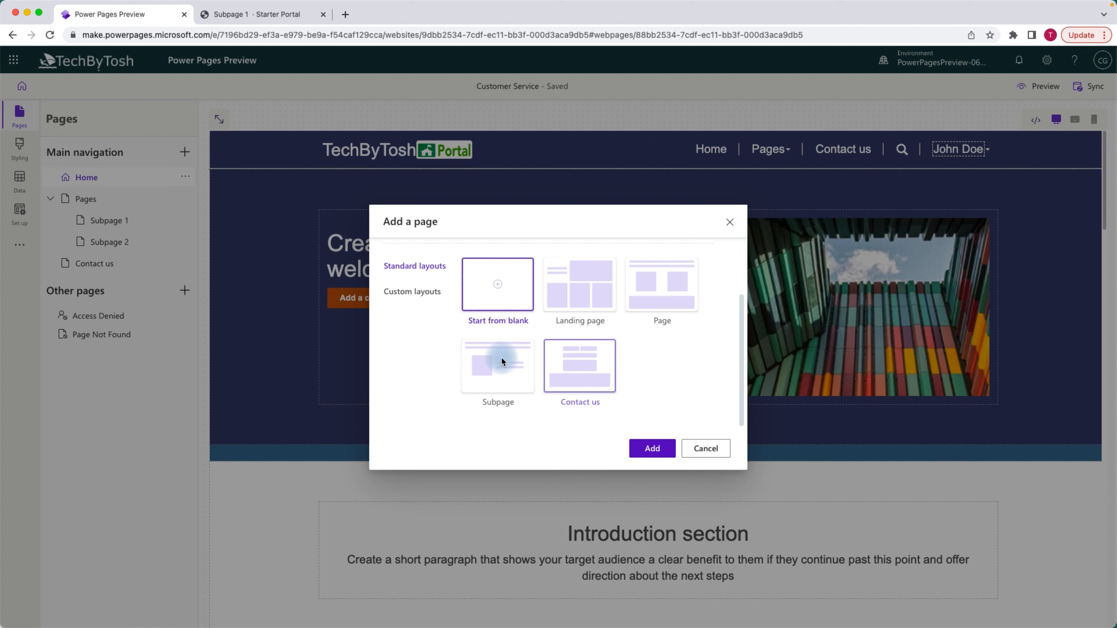
pyautogui.click(561, 313)
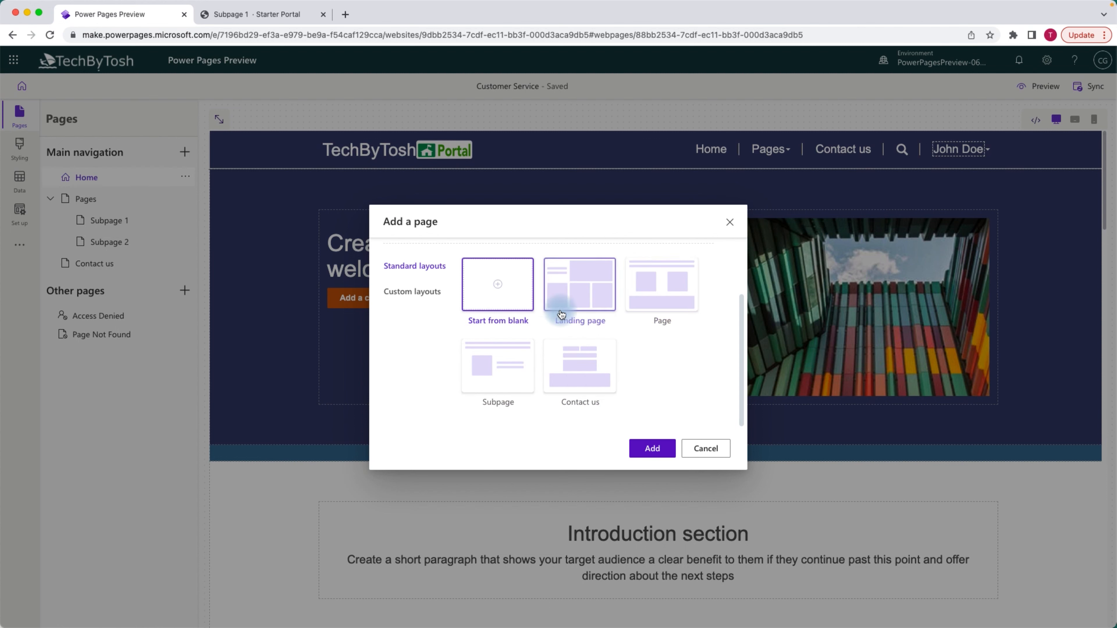
pyautogui.moveTo(741, 316); pyautogui.dragTo(740, 293)
pyautogui.click(664, 316)
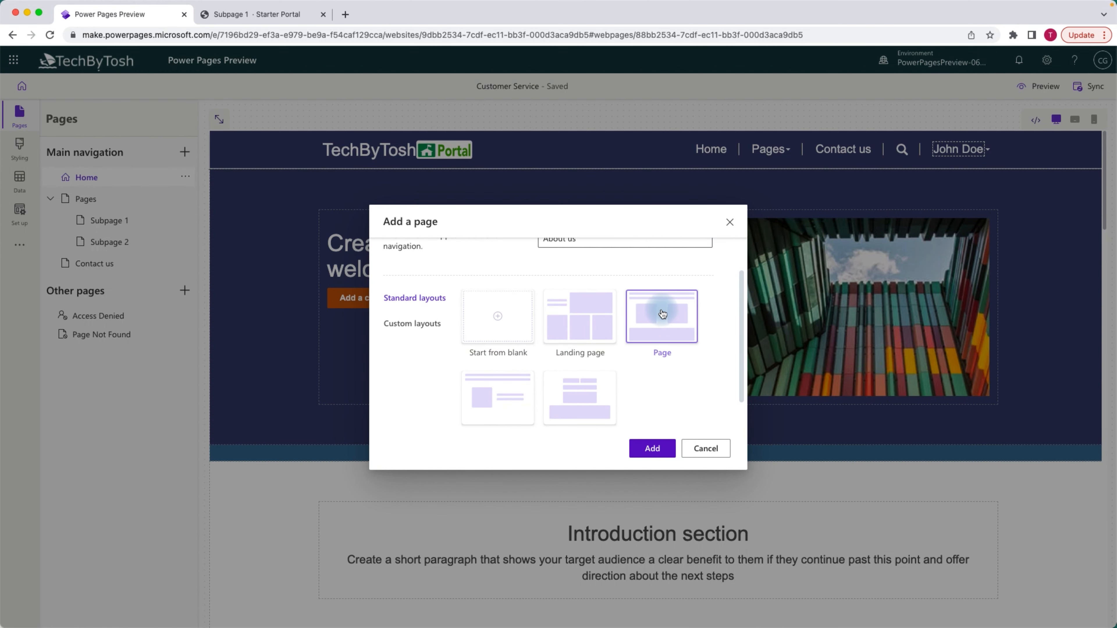
pyautogui.click(648, 449)
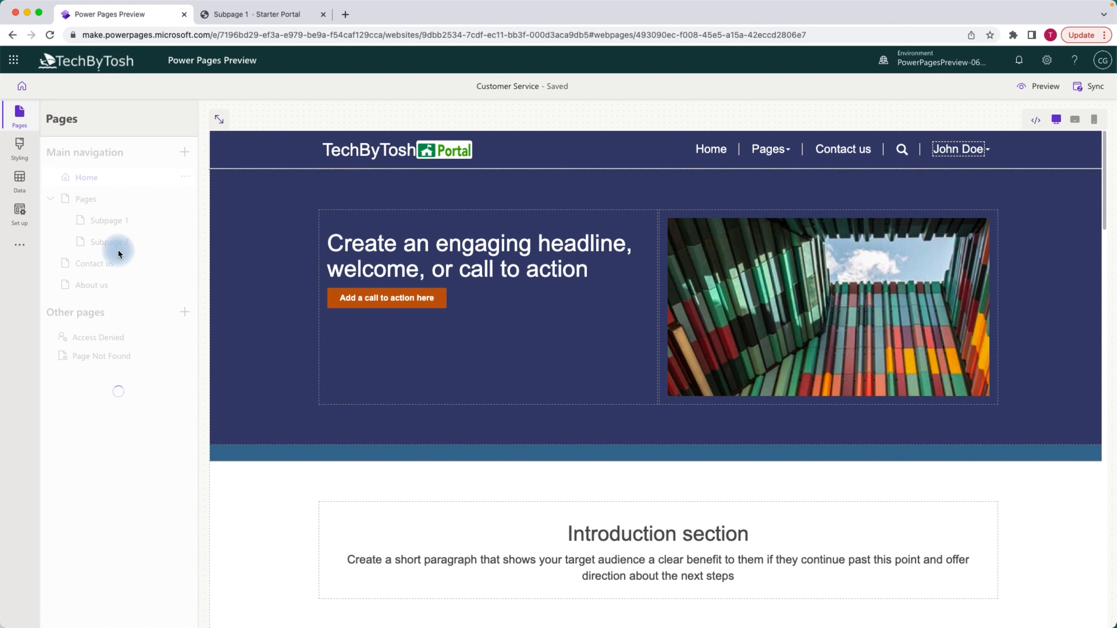
# Step: Open the About us page for editing and replace its Pages heading with About us
pyautogui.click(99, 288)
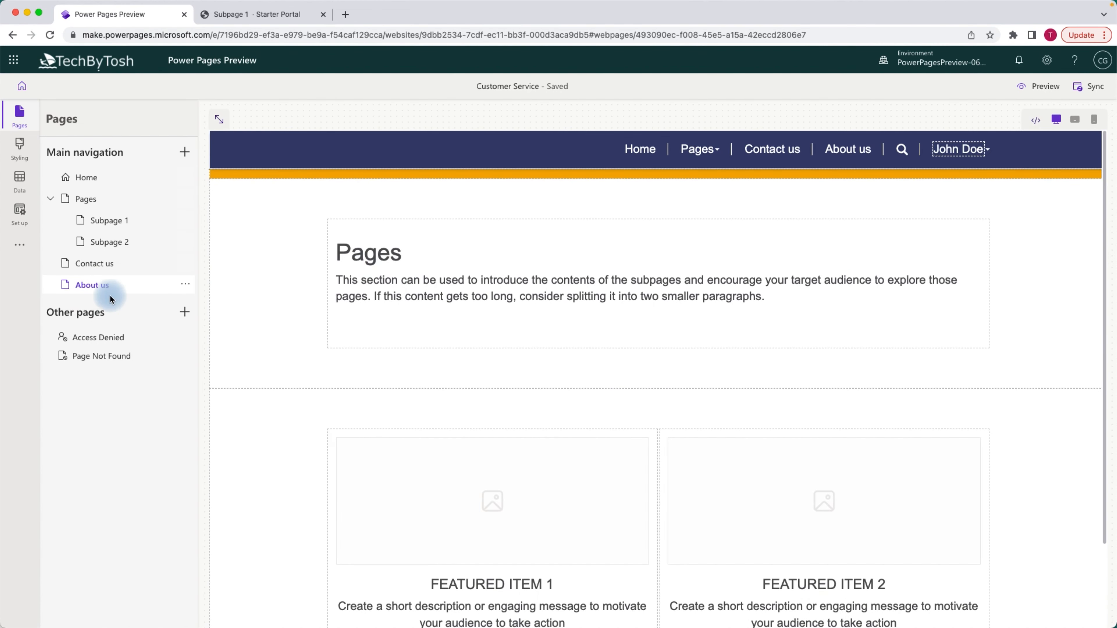
pyautogui.doubleClick(385, 254)
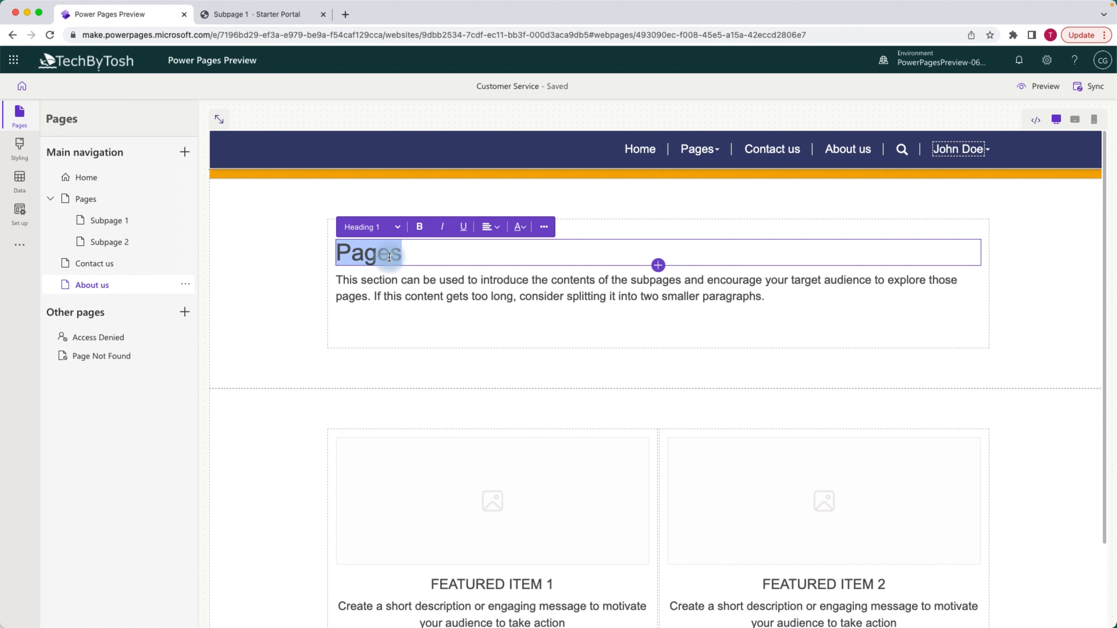
pyautogui.write('About us')
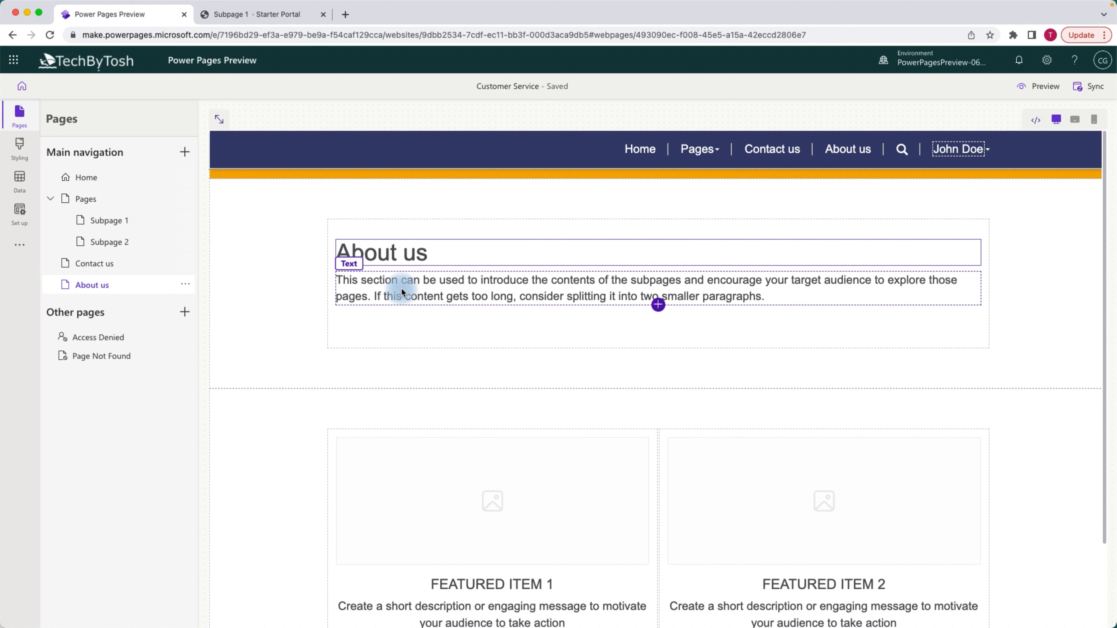
# Step: Add a button labelled Contact Us below the About us introduction paragraph, linking it to the Contact us page
pyautogui.click(401, 288)
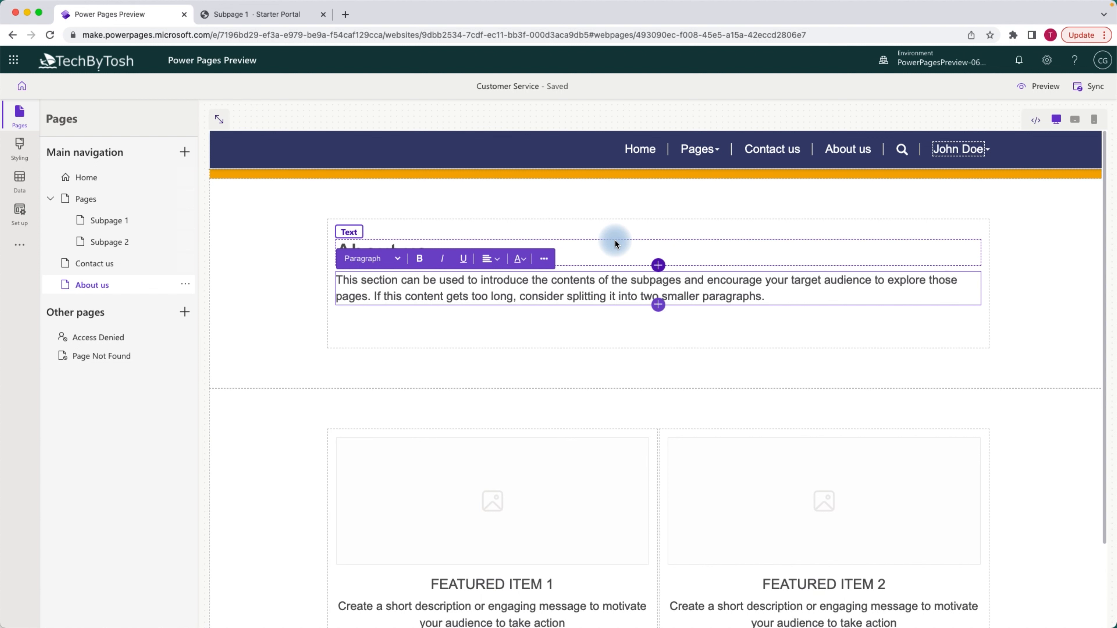
pyautogui.click(659, 305)
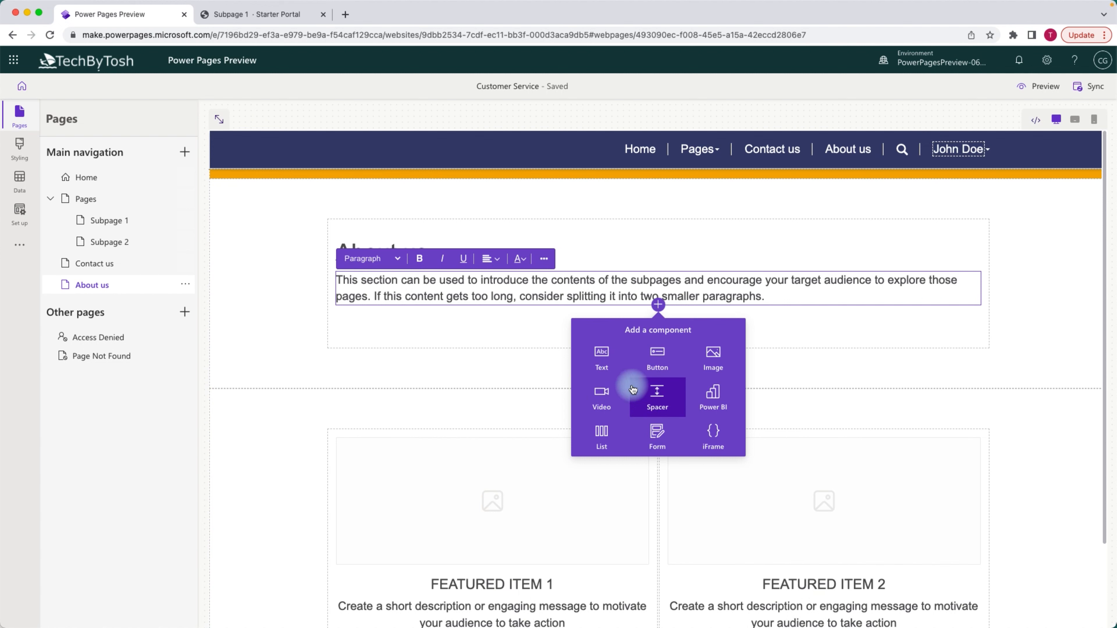
pyautogui.click(666, 358)
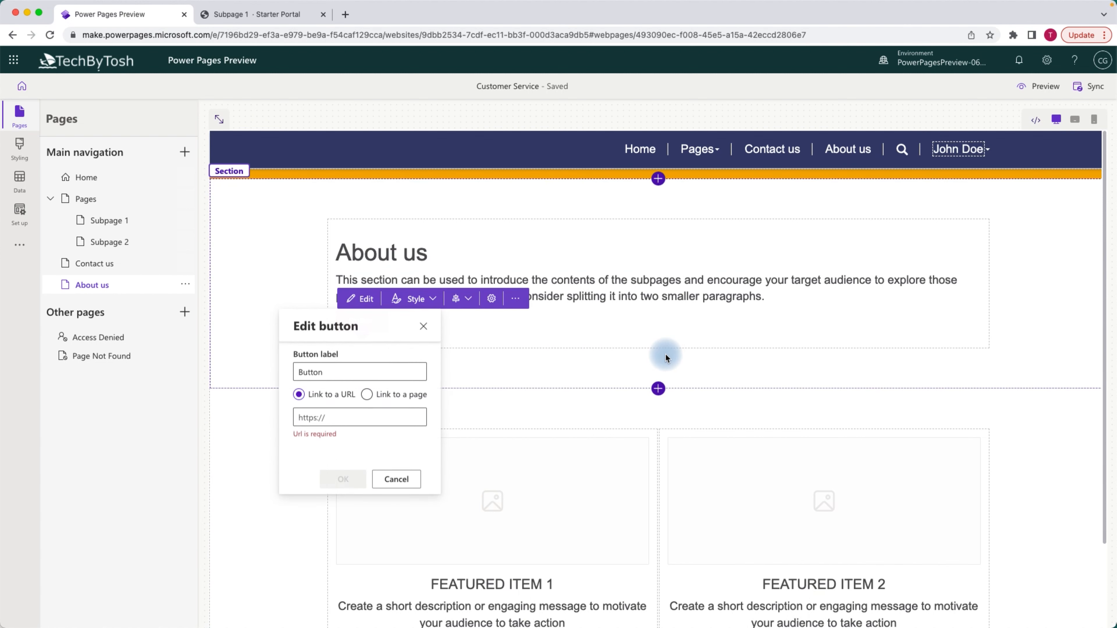
pyautogui.doubleClick(319, 374)
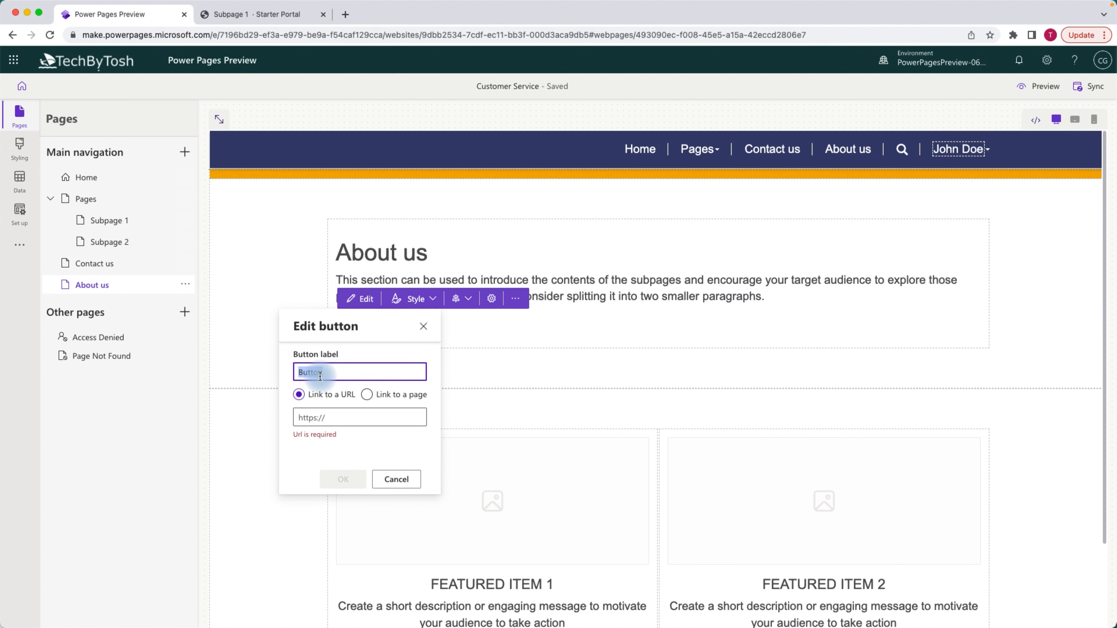
pyautogui.write('Contact Us')
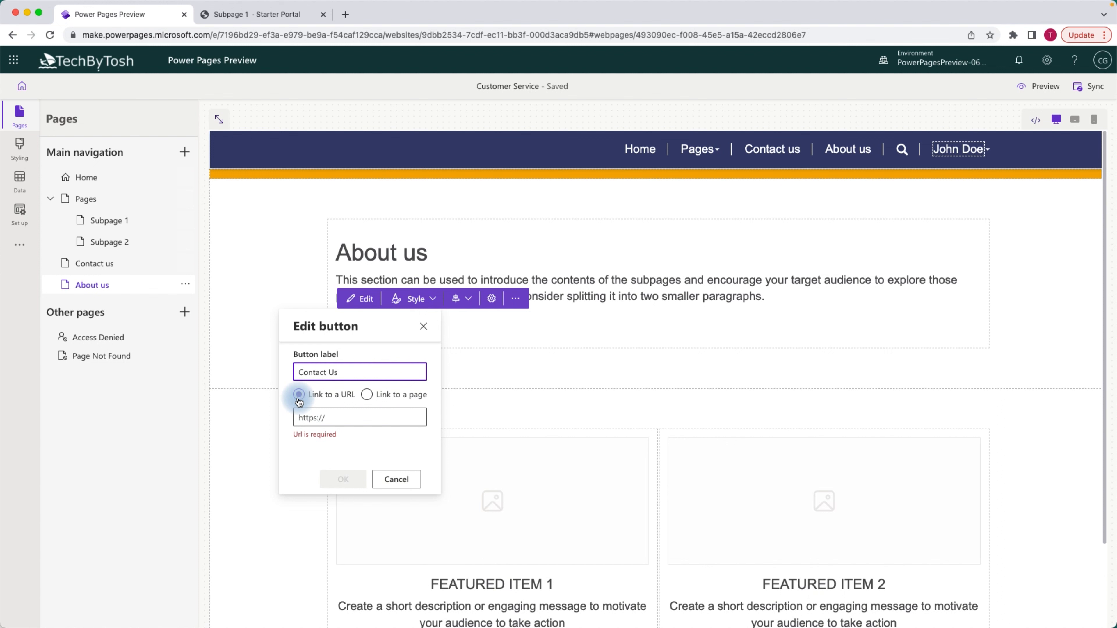
pyautogui.click(346, 412)
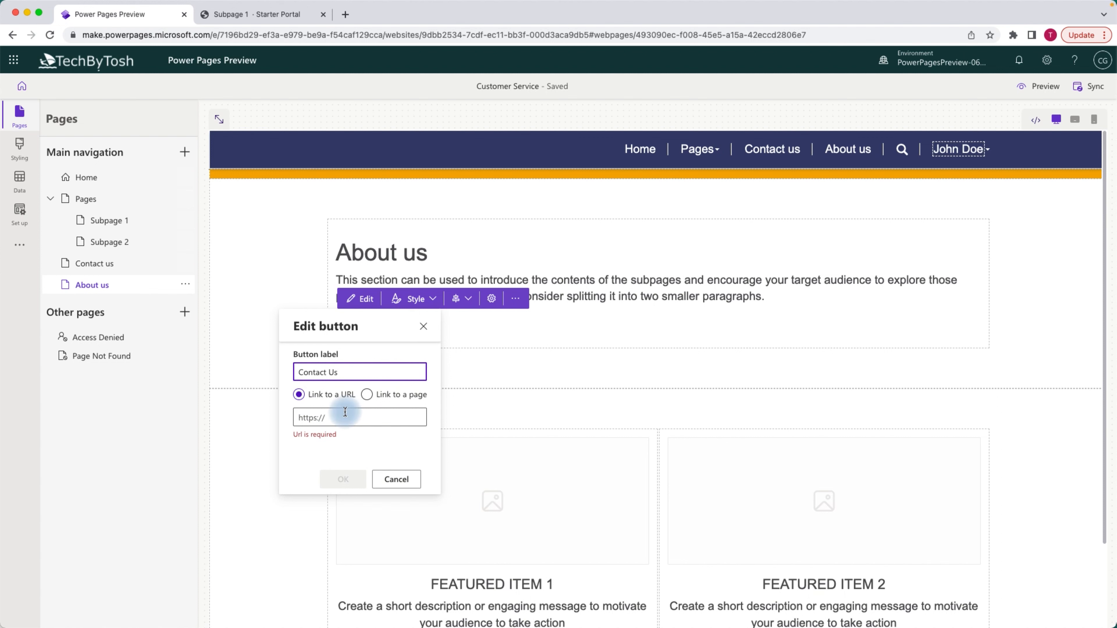
pyautogui.click(367, 395)
pyautogui.click(368, 415)
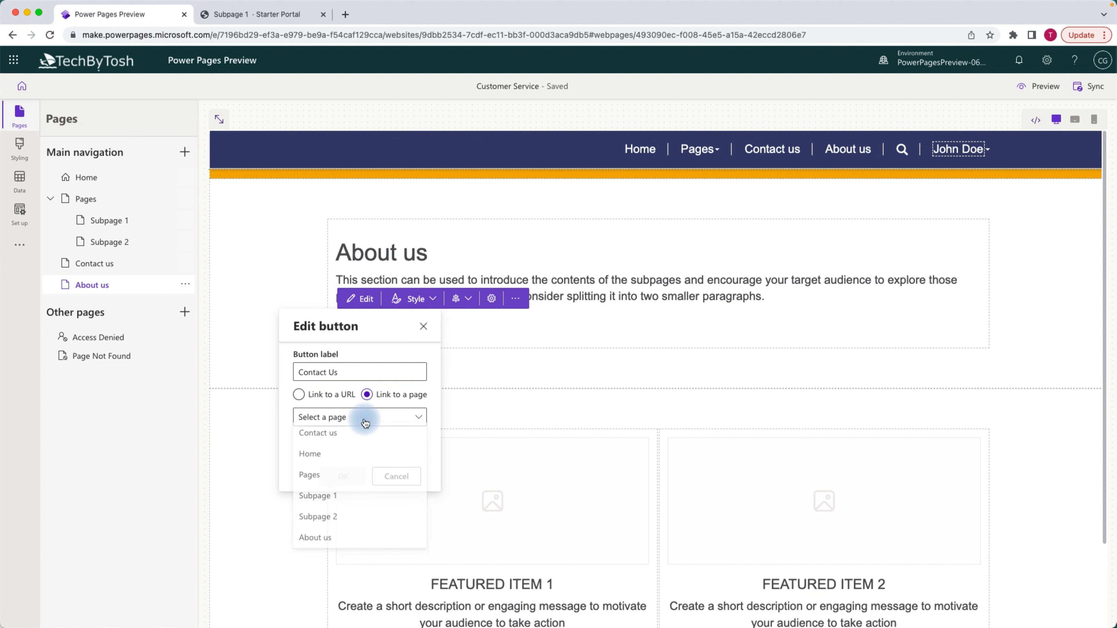
pyautogui.click(335, 438)
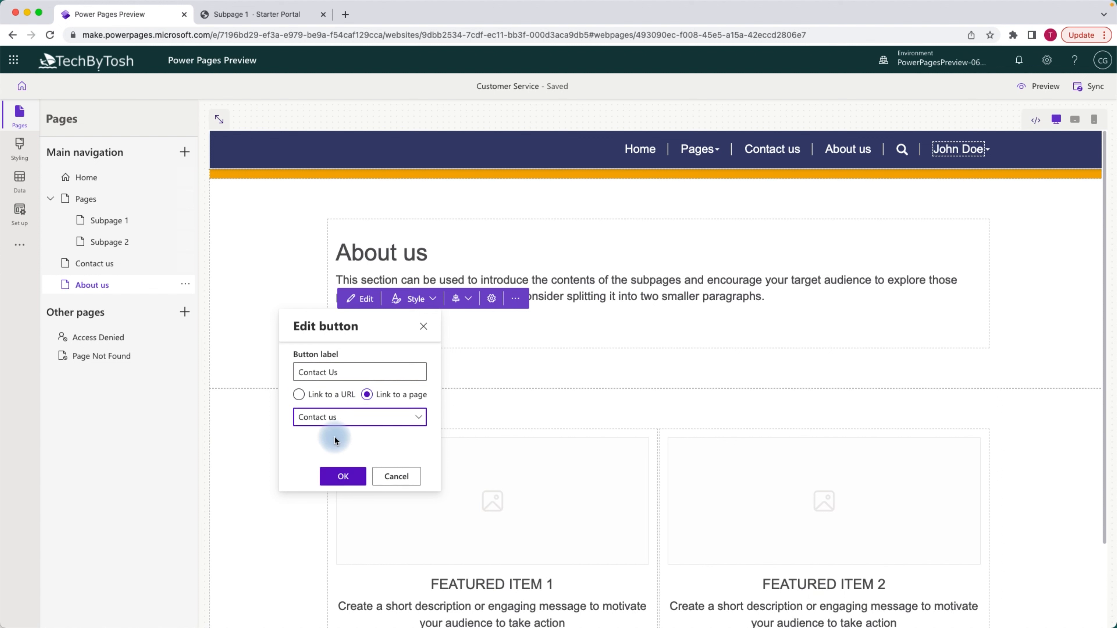
pyautogui.click(351, 477)
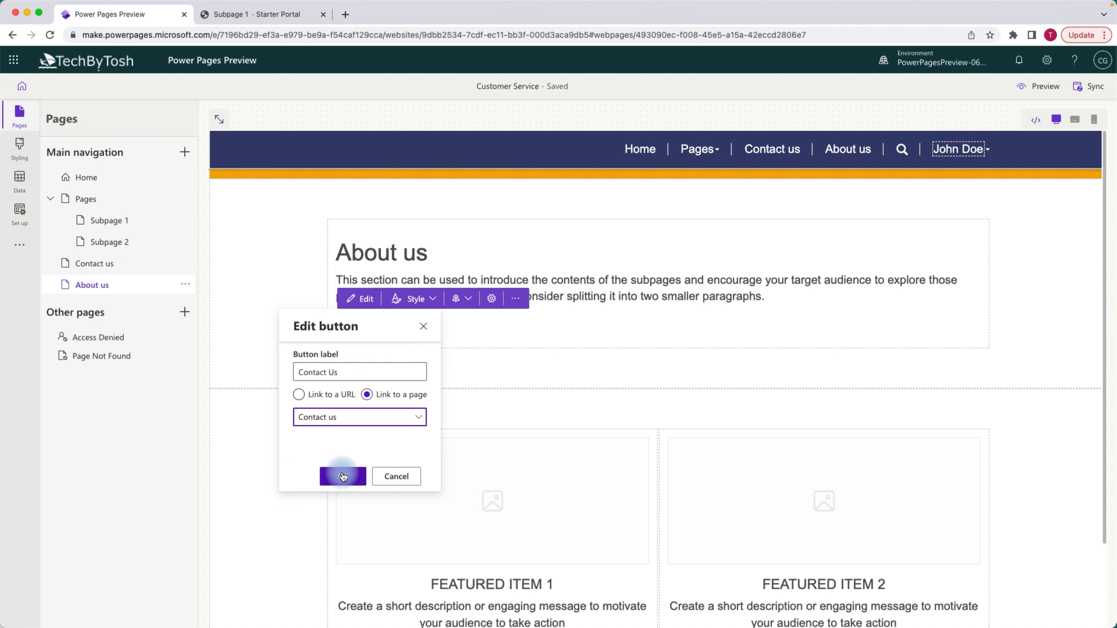
# Step: Apply the Secondary style to the Contact Us button and align it to the centre
pyautogui.click(404, 328)
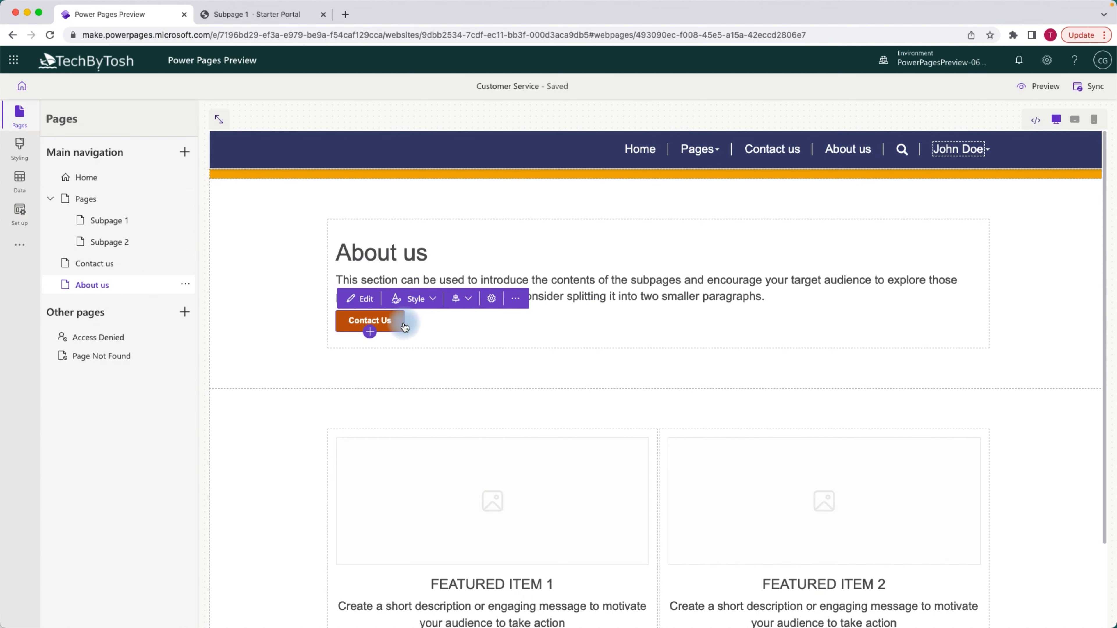
pyautogui.click(439, 308)
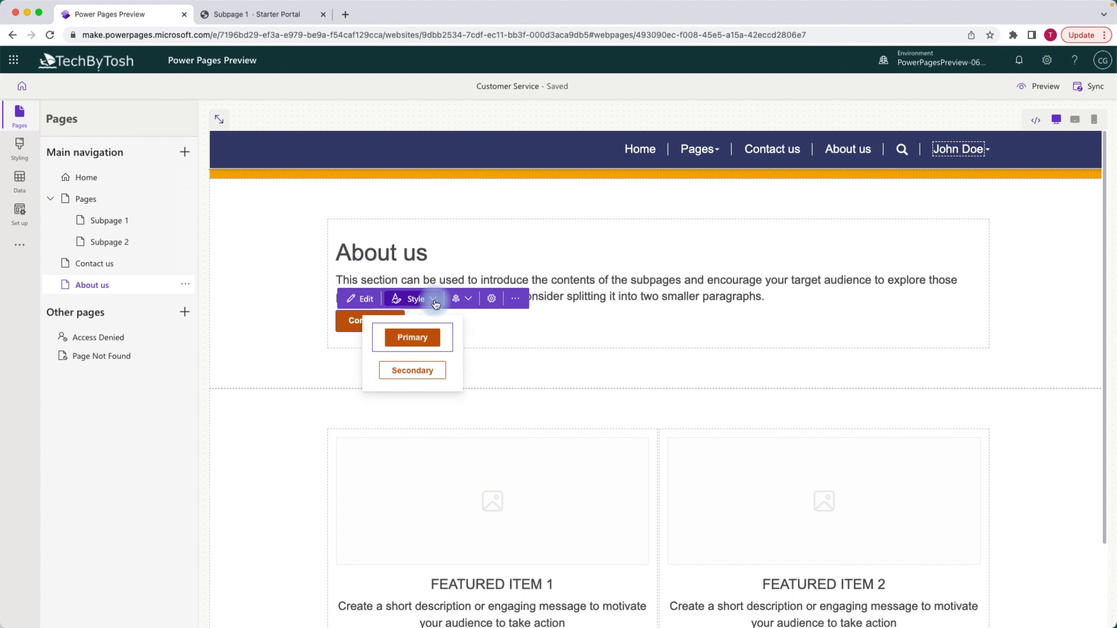
pyautogui.click(414, 371)
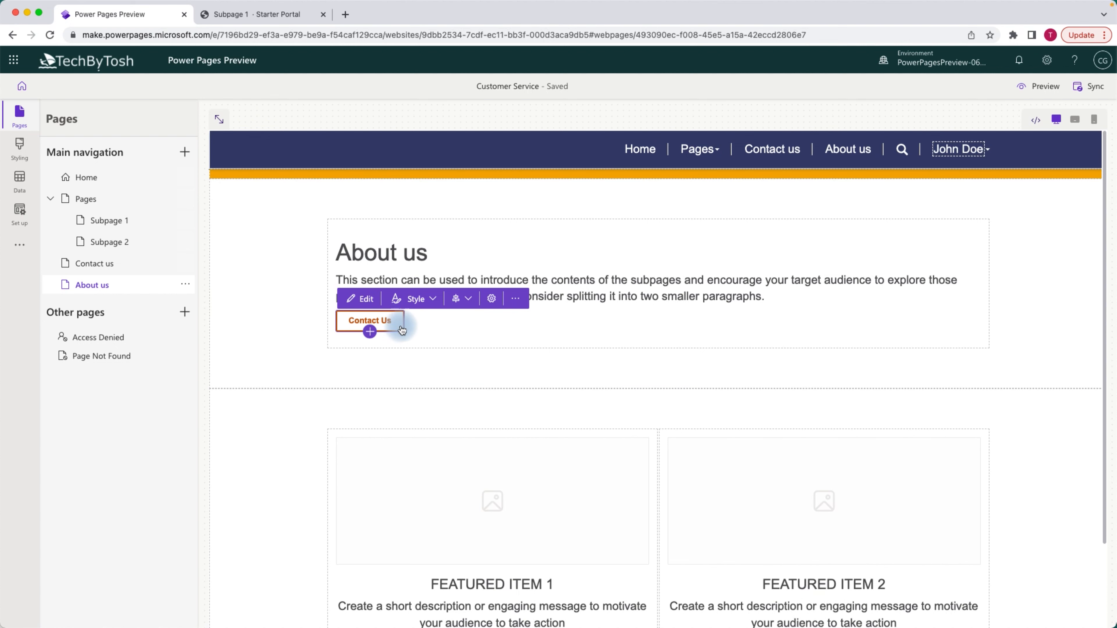
pyautogui.click(496, 305)
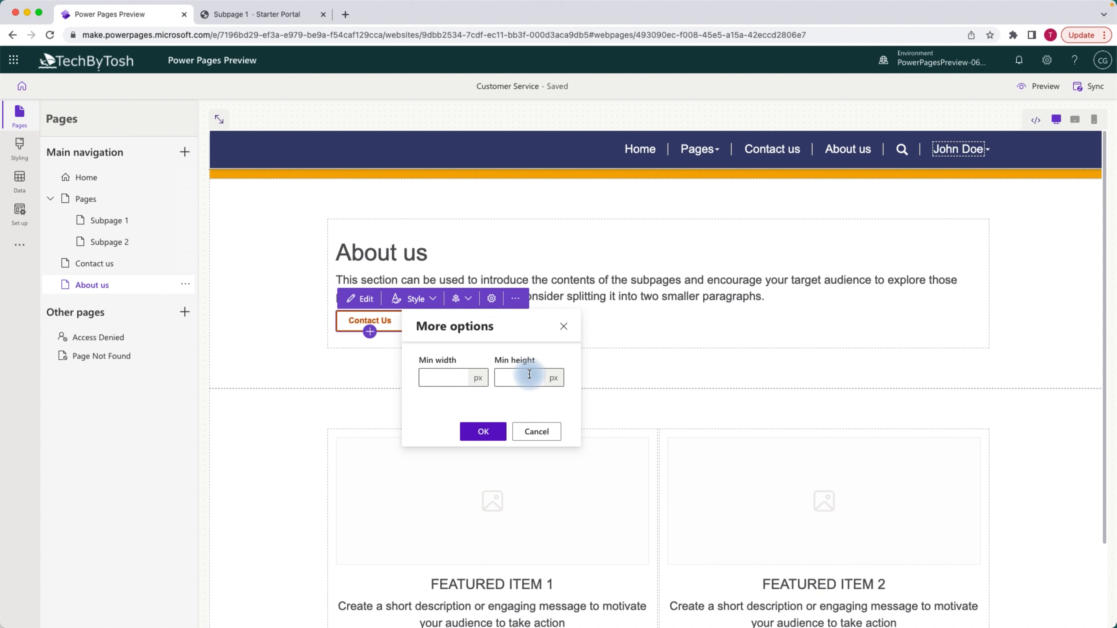
pyautogui.click(545, 433)
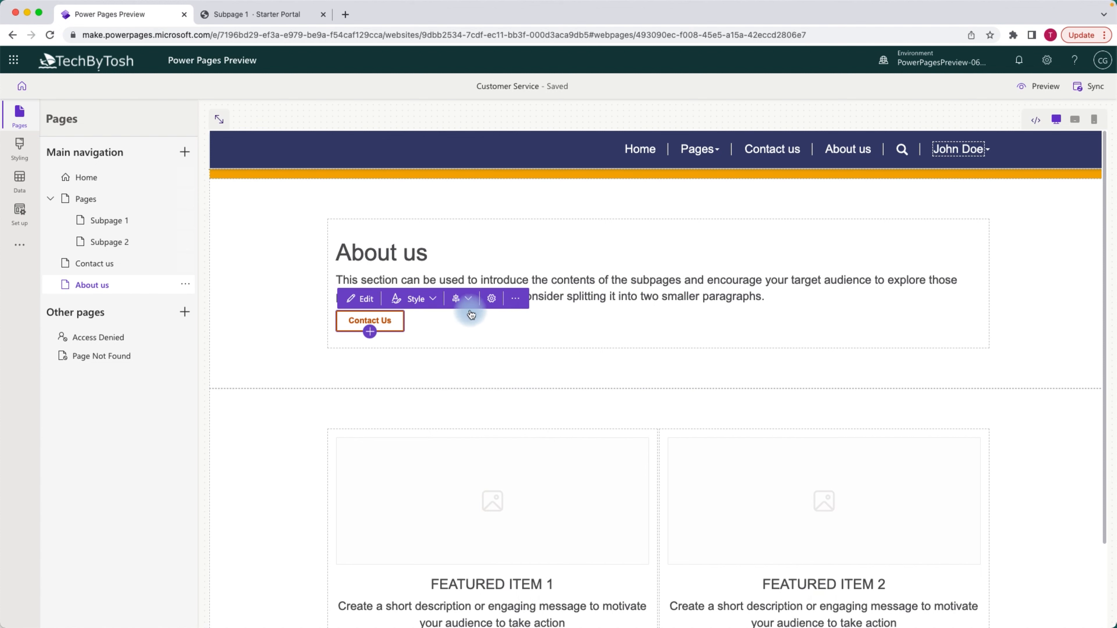
pyautogui.click(462, 299)
pyautogui.click(459, 333)
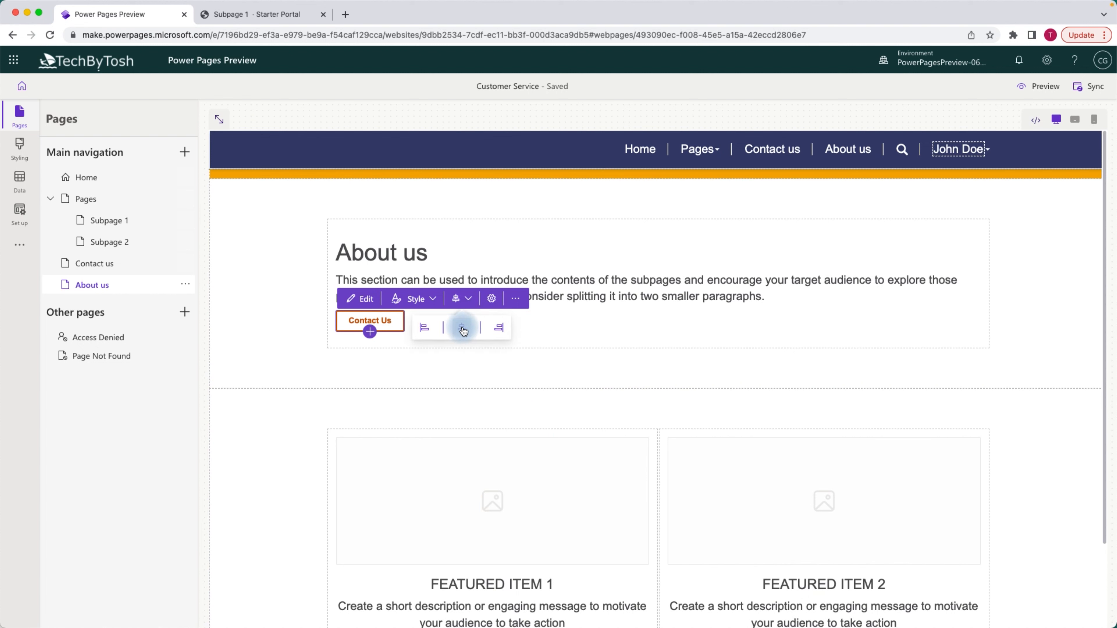
pyautogui.click(675, 333)
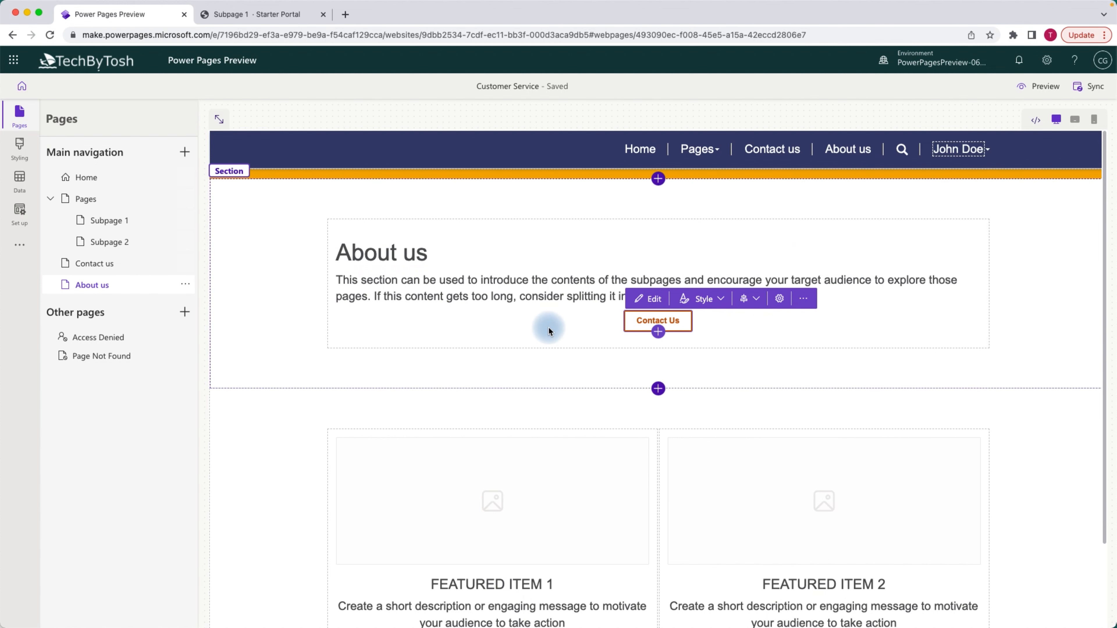
pyautogui.click(581, 326)
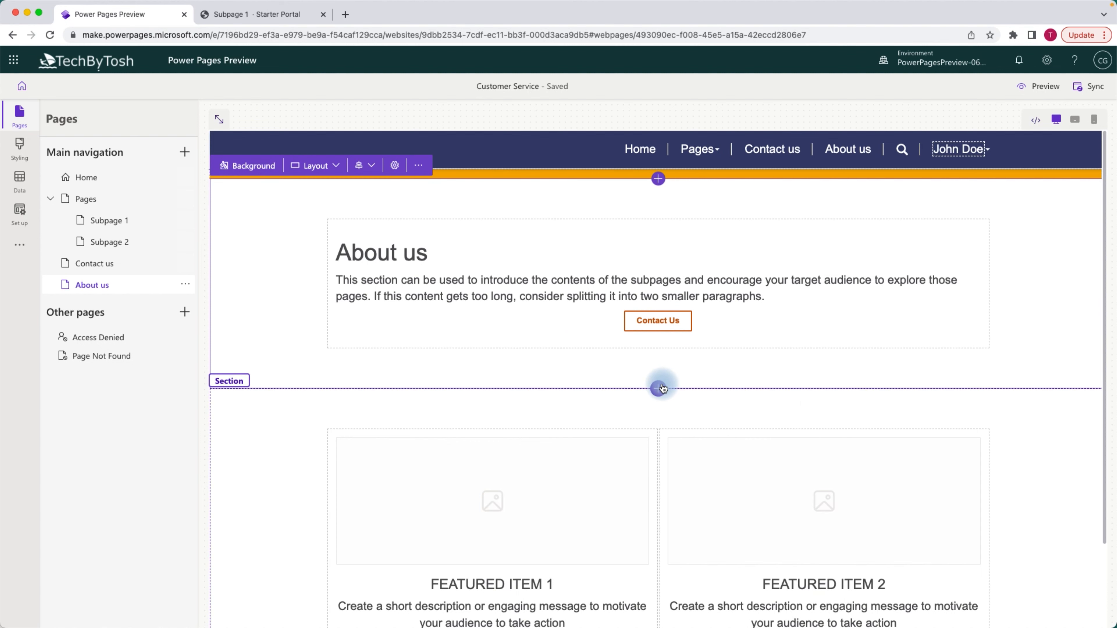
# Step: Set the image above FEATURED ITEM 1 to the media library photo of multicoloured building facades seen against the sky
pyautogui.moveTo(1097, 262); pyautogui.dragTo(1099, 367)
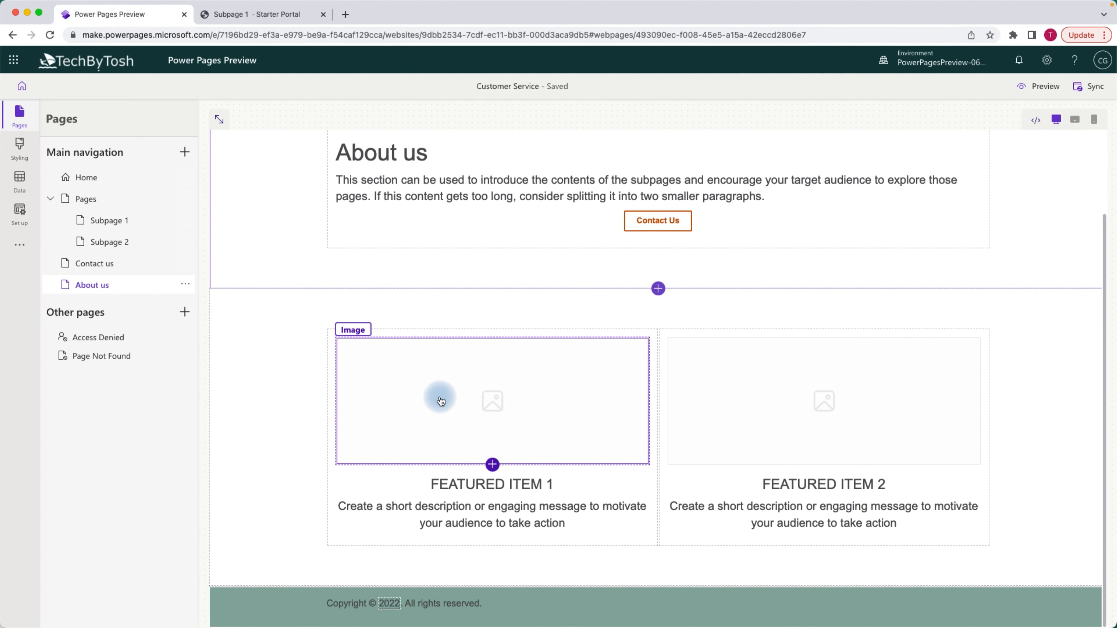
pyautogui.click(494, 398)
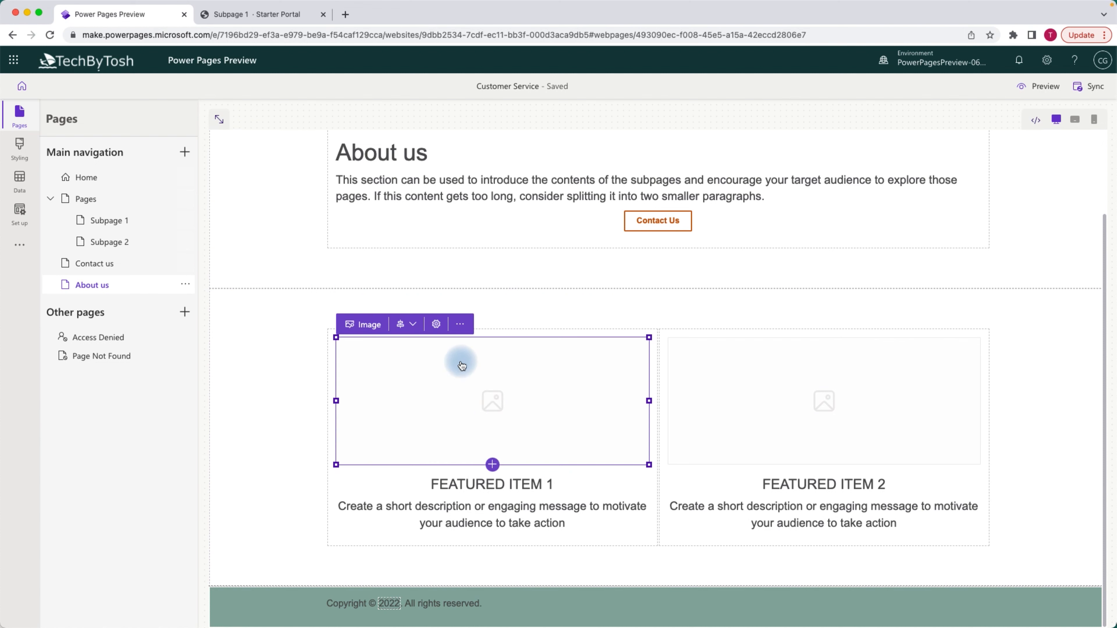
pyautogui.click(363, 324)
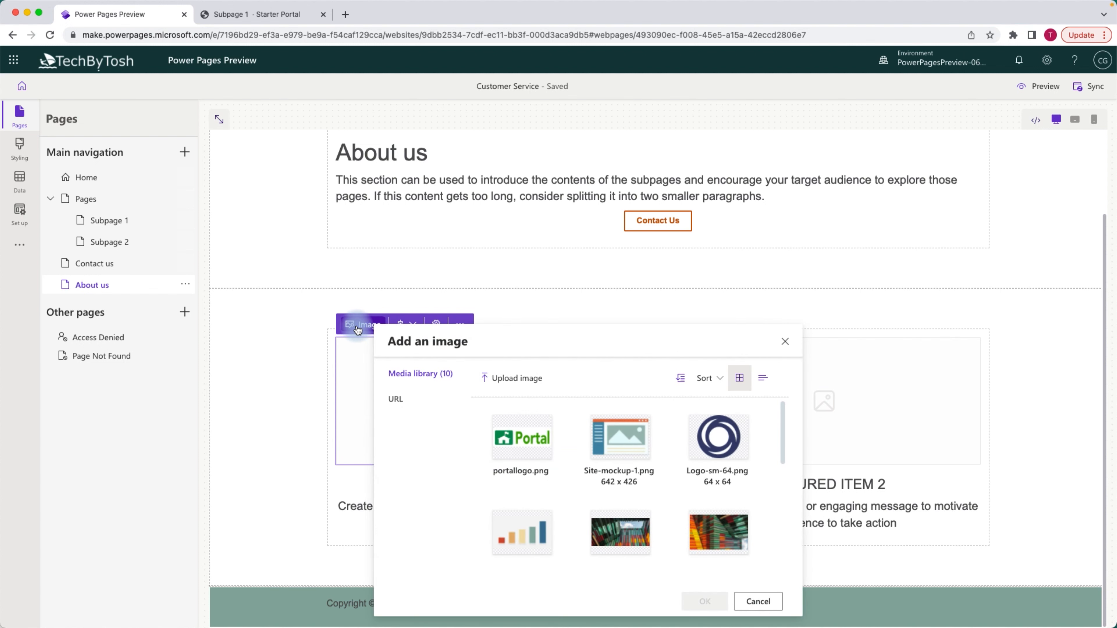
pyautogui.click(619, 537)
pyautogui.click(704, 602)
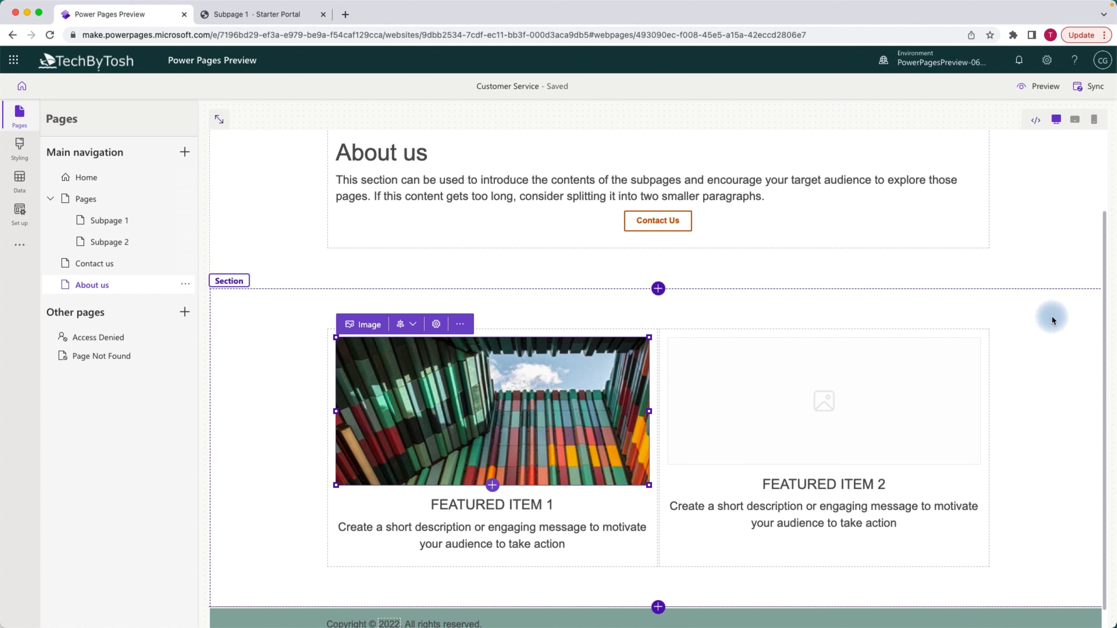
# Step: Insert a 3 Column section between the About us introduction and the featured items
pyautogui.click(659, 289)
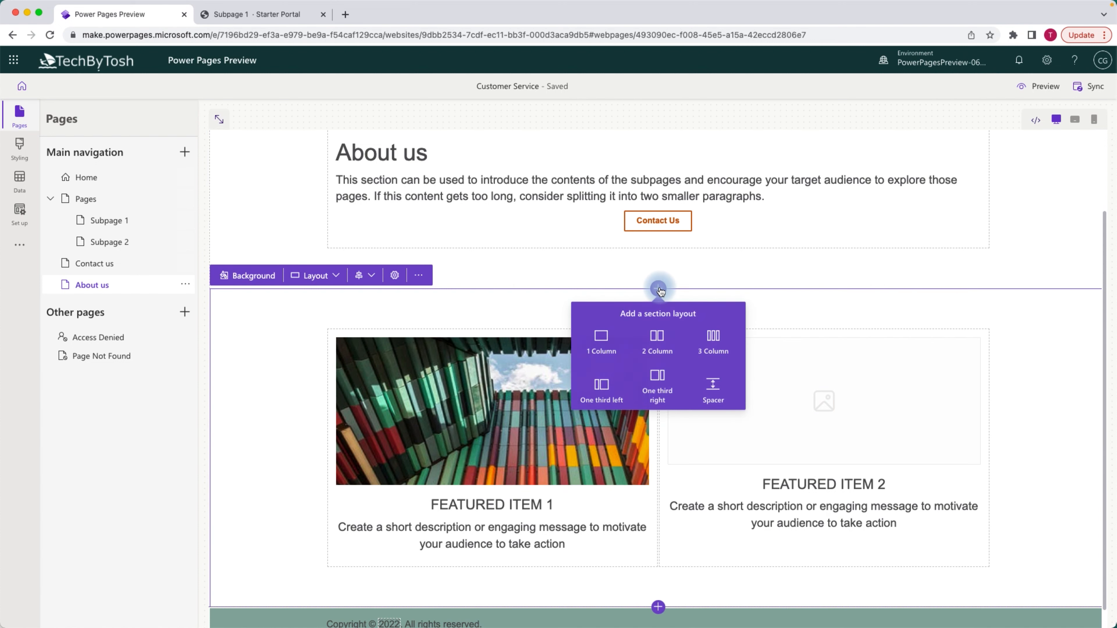
pyautogui.click(605, 344)
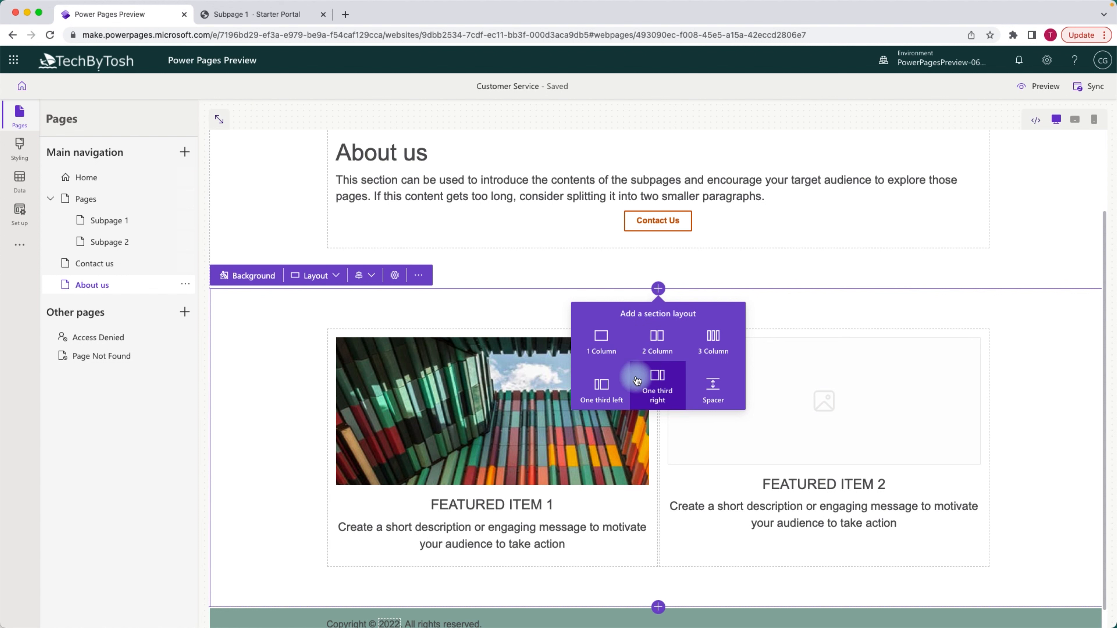
pyautogui.click(714, 341)
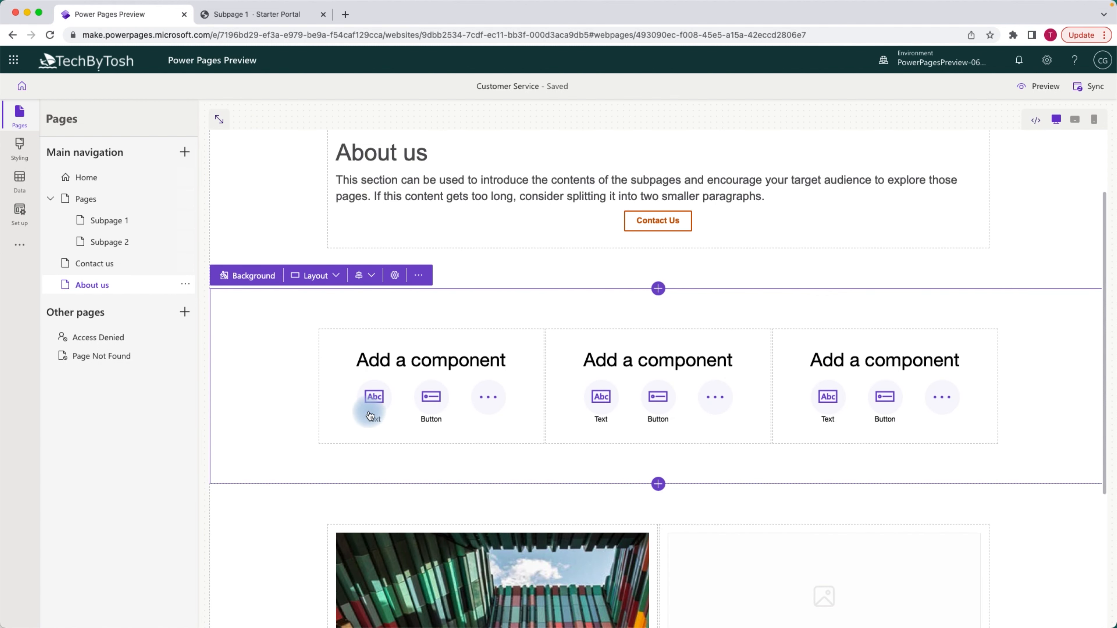
# Step: View the additional component types available for the first column of the new section
pyautogui.click(488, 397)
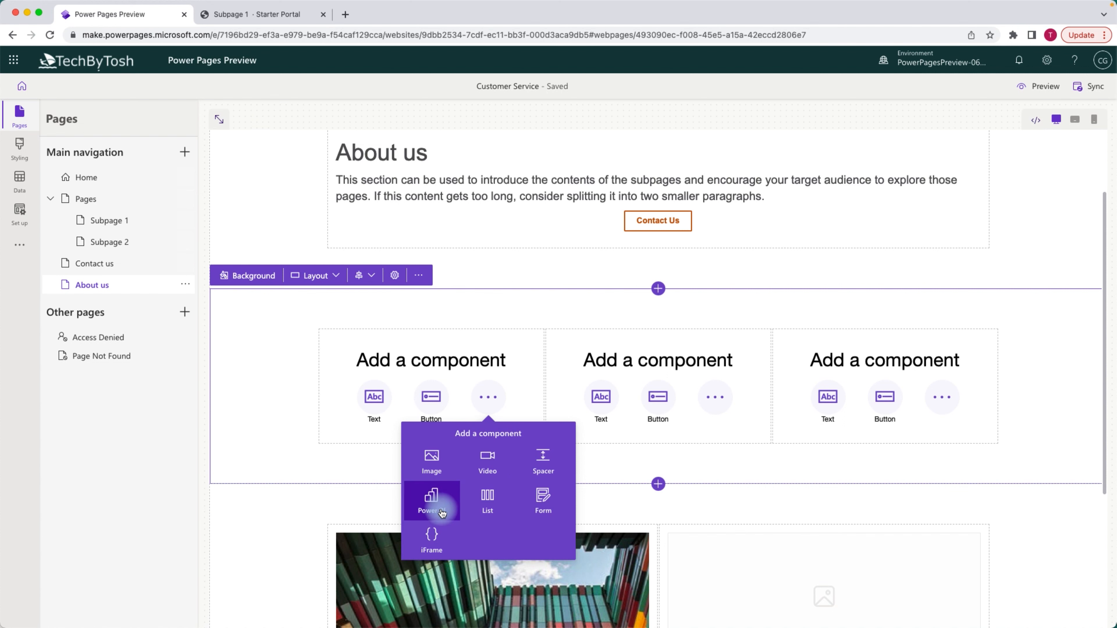
pyautogui.click(552, 519)
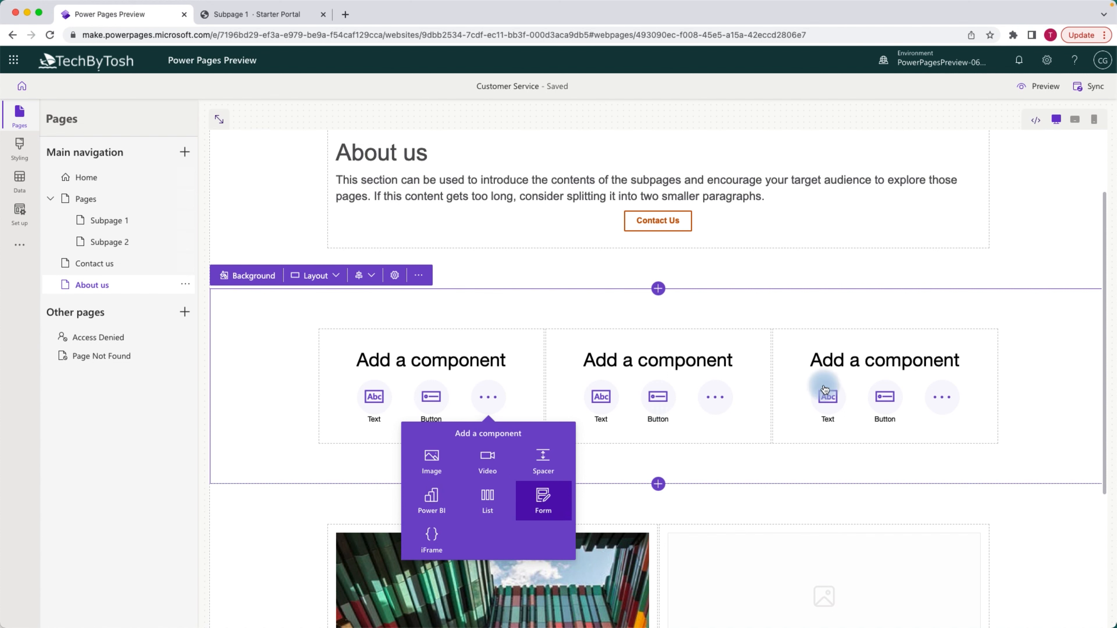
pyautogui.click(1045, 355)
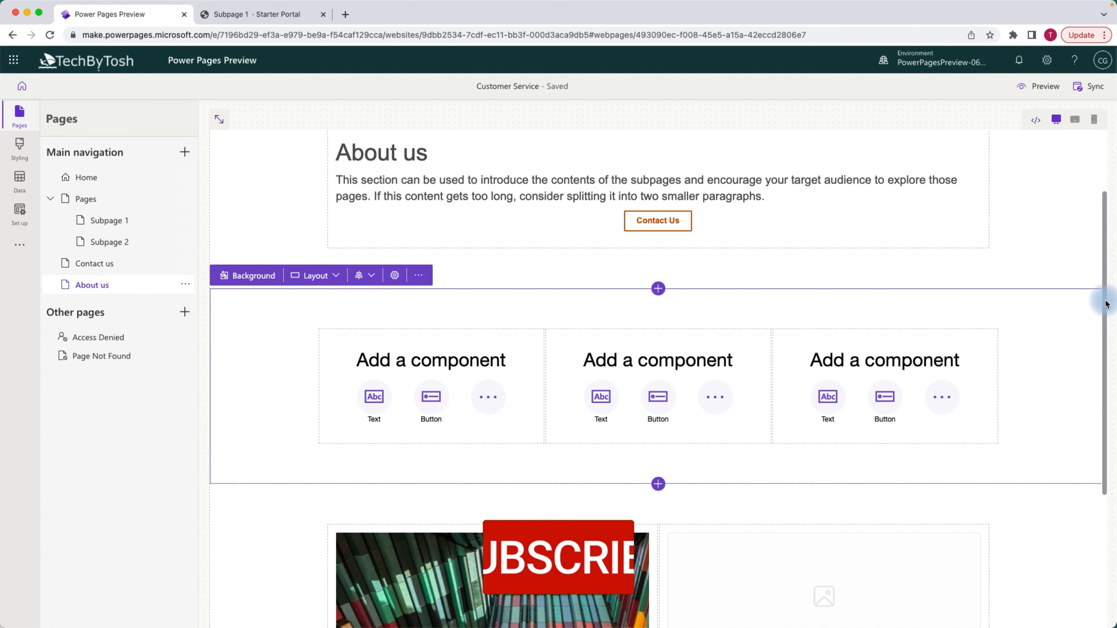
# Step: View the About us page's HTML in the code editor and return to the desktop view
pyautogui.scroll(3, 1100, 265)
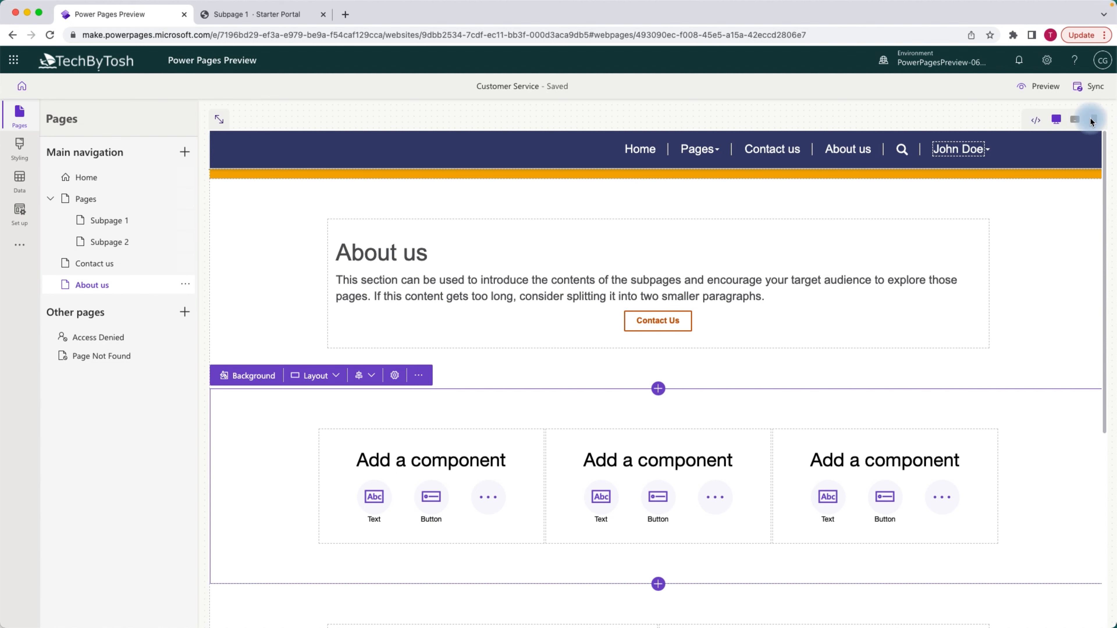
pyautogui.click(1037, 124)
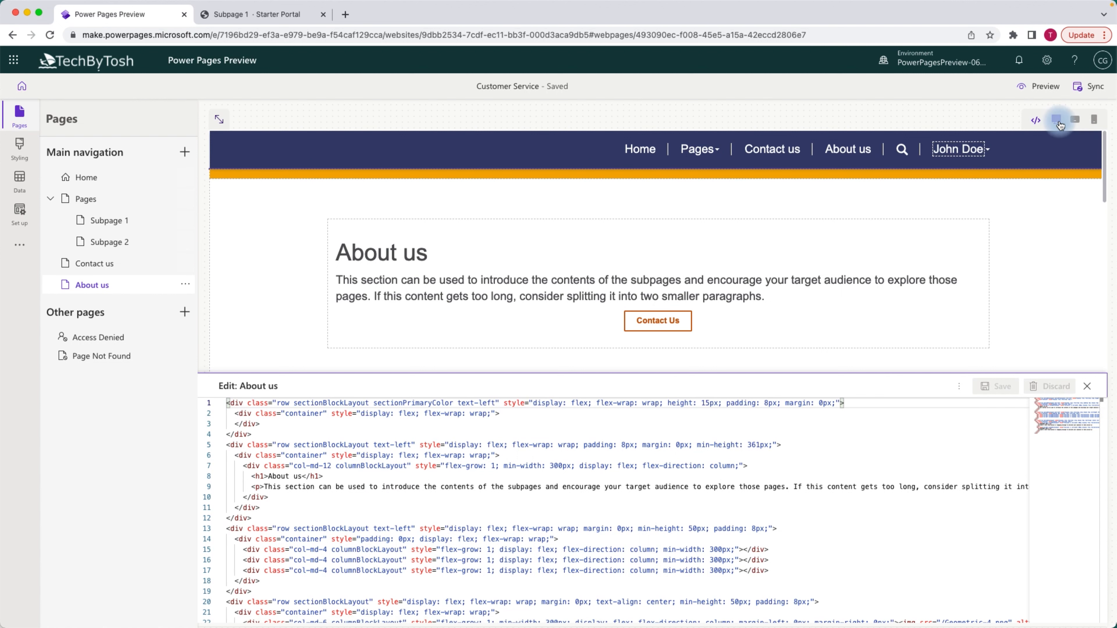
pyautogui.click(1057, 120)
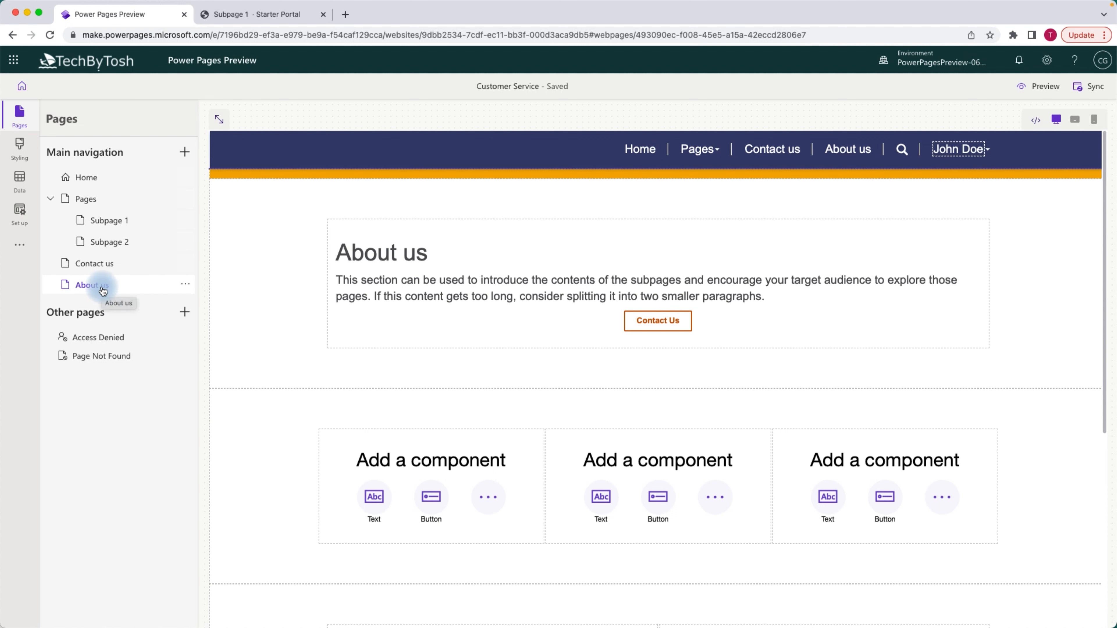
# Step: Move the About us page up the main navigation to directly below Home, and nest it as the first subpage under Pages
pyautogui.click(187, 285)
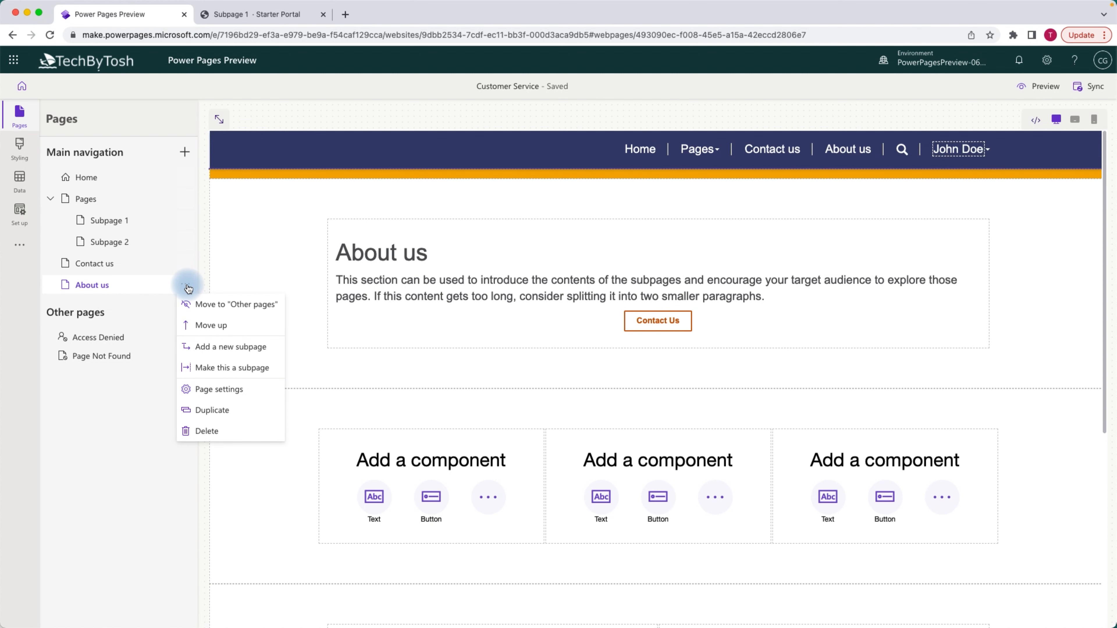
pyautogui.click(218, 328)
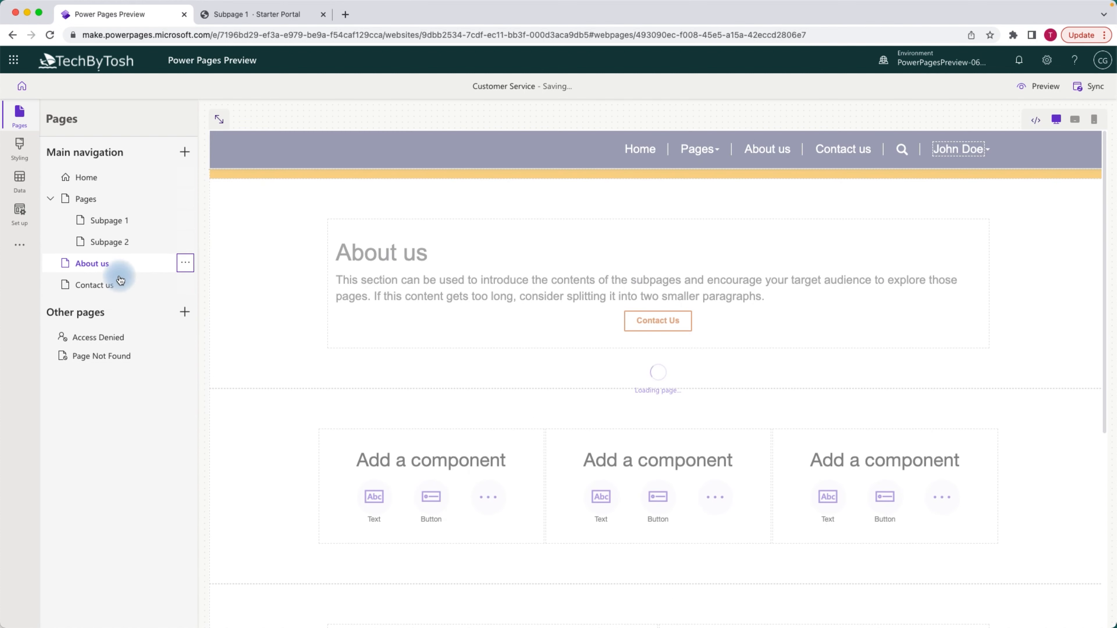
pyautogui.click(185, 264)
pyautogui.click(218, 308)
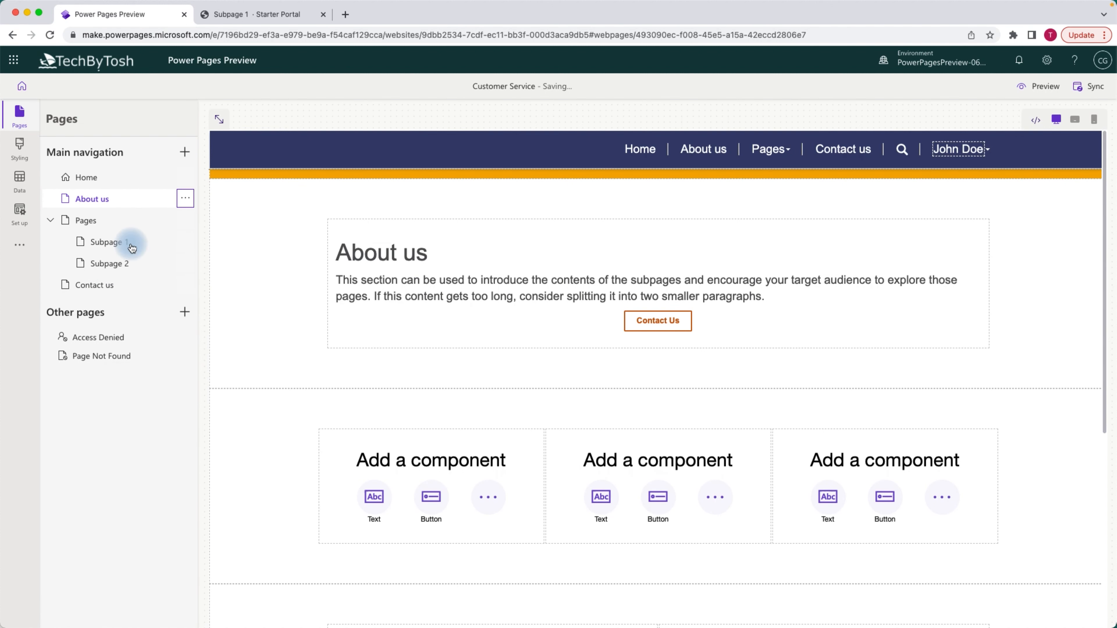
pyautogui.moveTo(105, 204)
pyautogui.mouseDown()
pyautogui.moveTo(106, 293)
pyautogui.moveTo(117, 187)
pyautogui.moveTo(117, 198)
pyautogui.mouseUp()
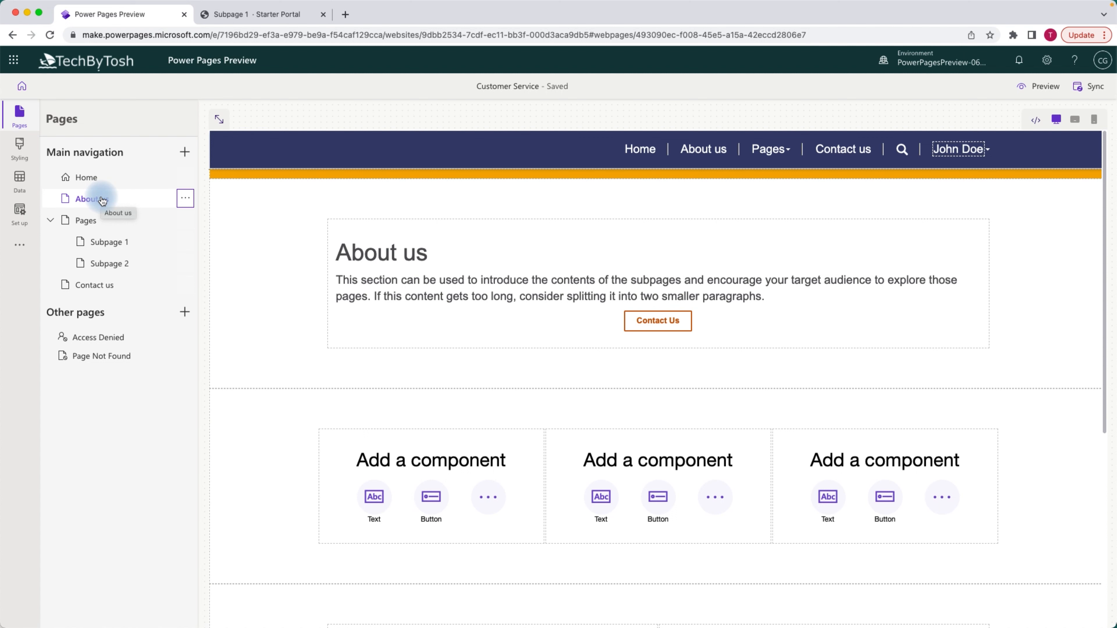
pyautogui.moveTo(102, 201)
pyautogui.mouseDown()
pyautogui.moveTo(112, 226)
pyautogui.moveTo(94, 199)
pyautogui.mouseUp()
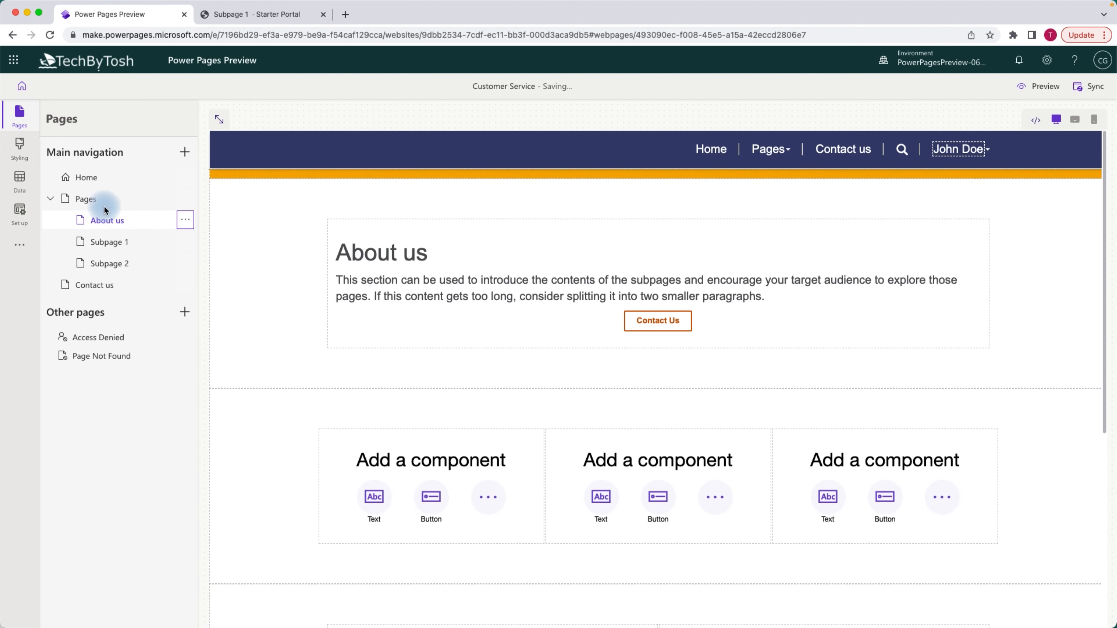
# Step: Move the About us page out from under Pages to its own top-level entry directly below Home, and open the Home page
pyautogui.click(789, 151)
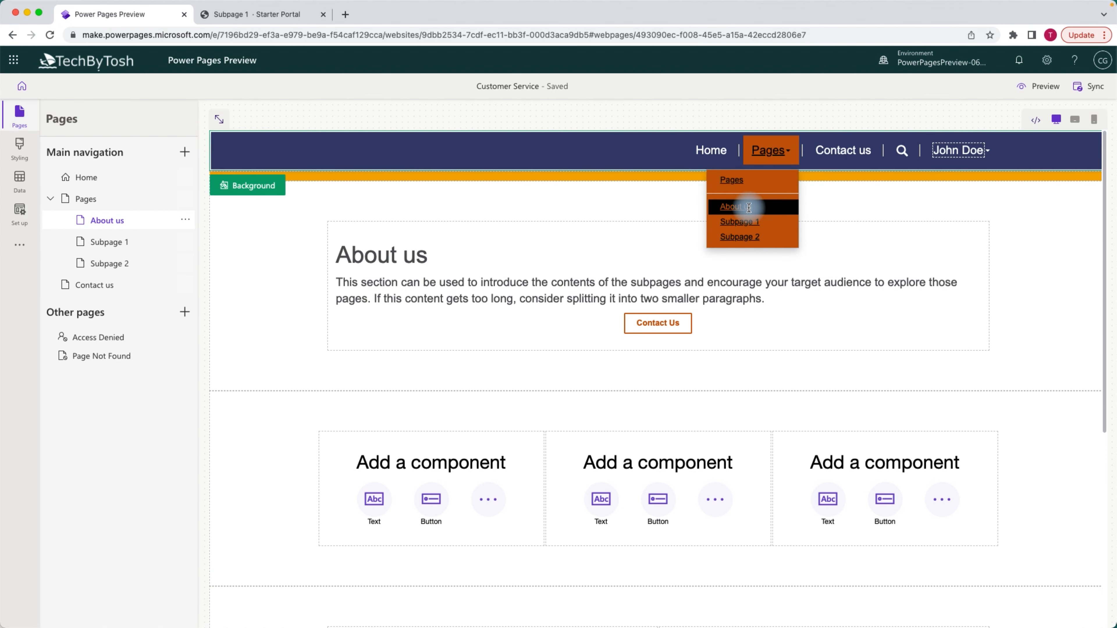
pyautogui.click(113, 222)
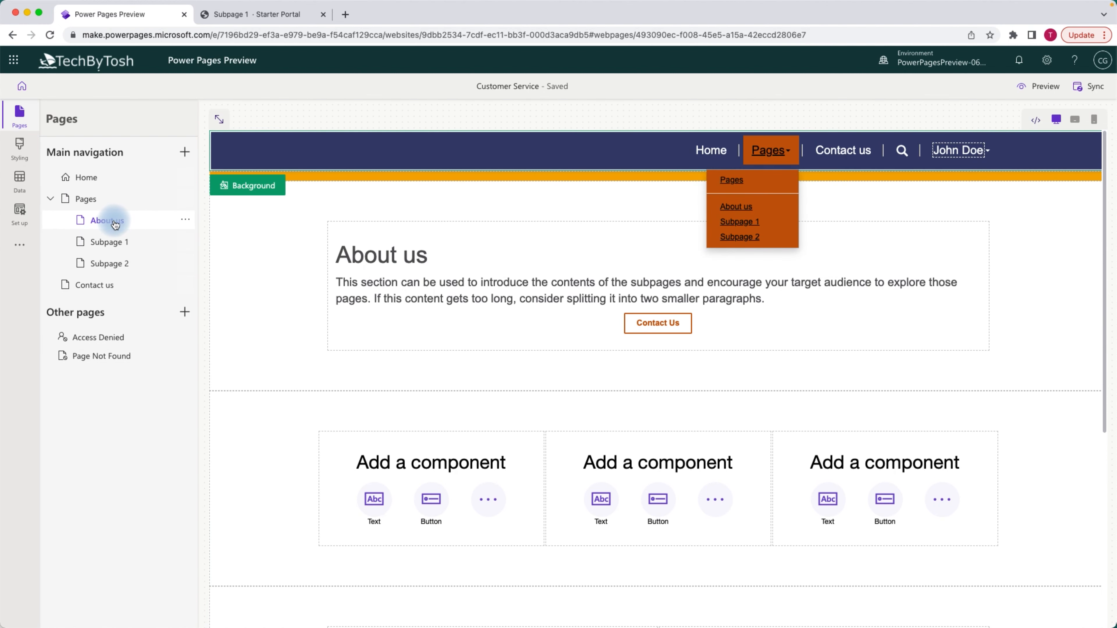
pyautogui.moveTo(113, 223); pyautogui.dragTo(102, 197)
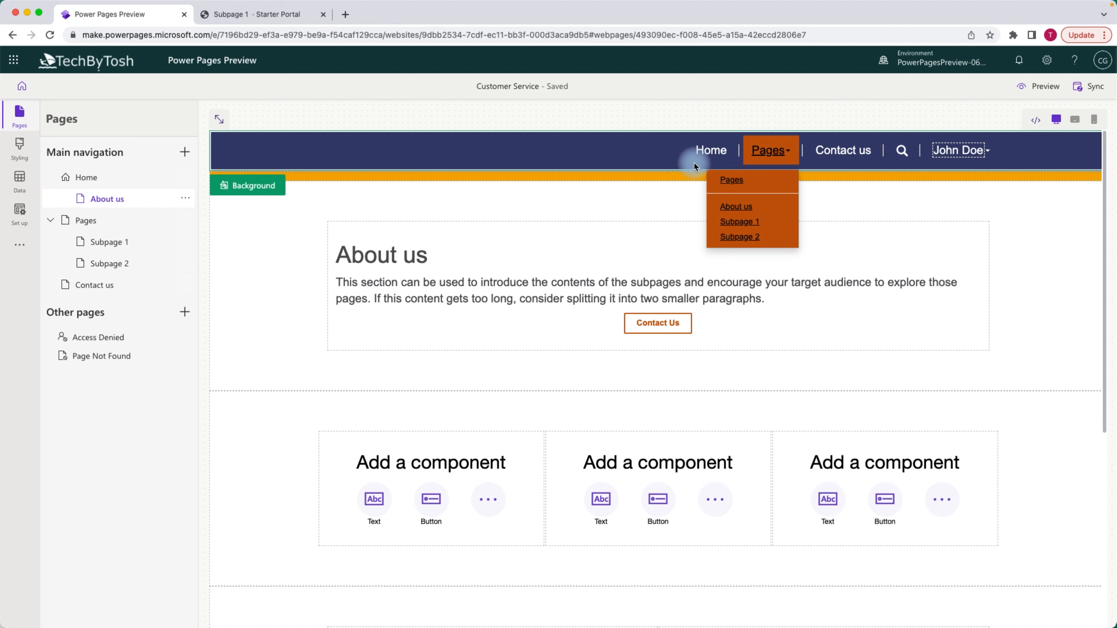
pyautogui.click(90, 178)
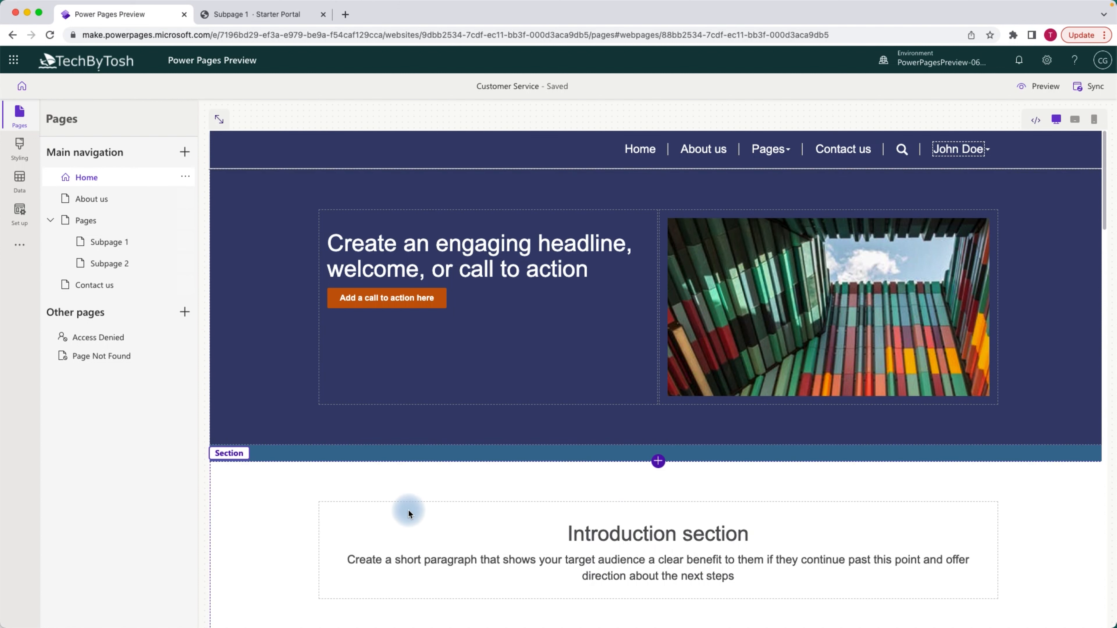
# Step: Apply the Turquoise theme to the website in the styling workspace
pyautogui.click(24, 150)
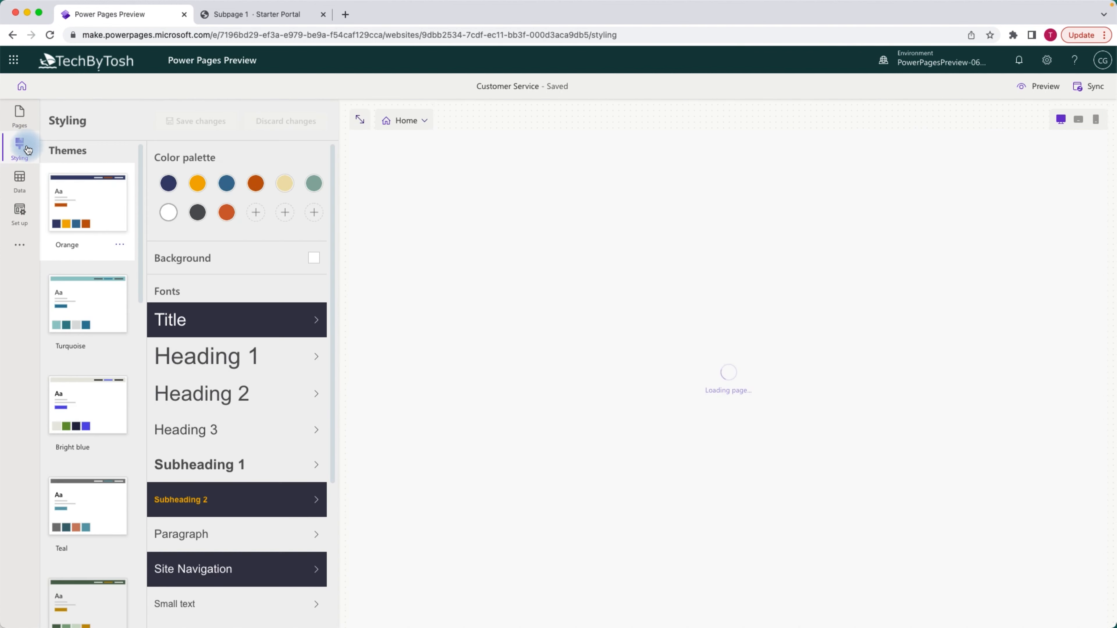
pyautogui.click(76, 227)
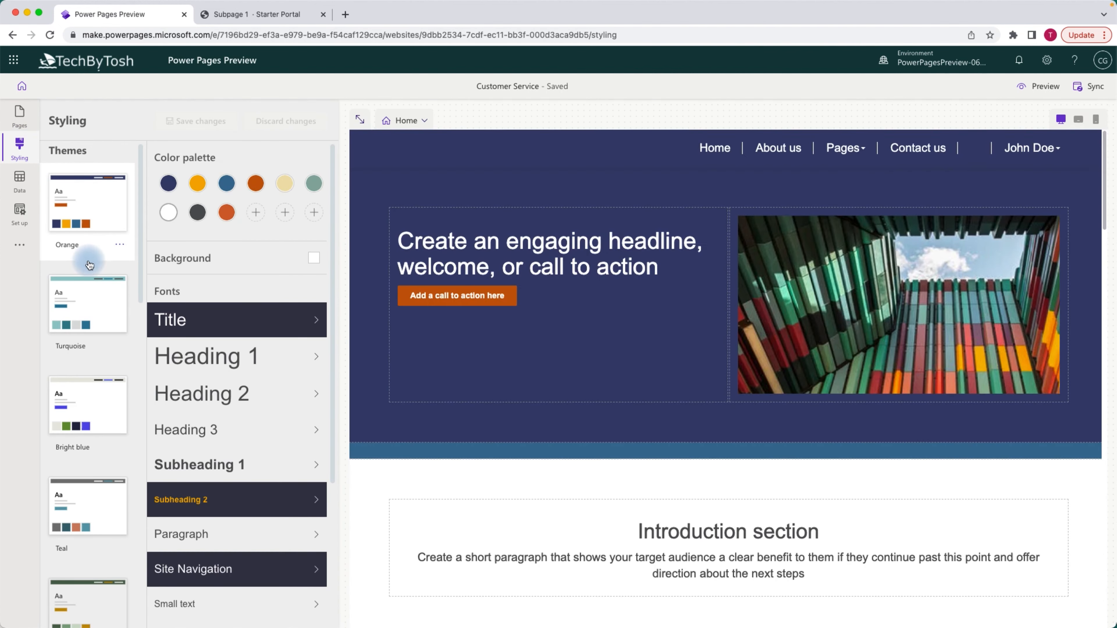
pyautogui.click(98, 310)
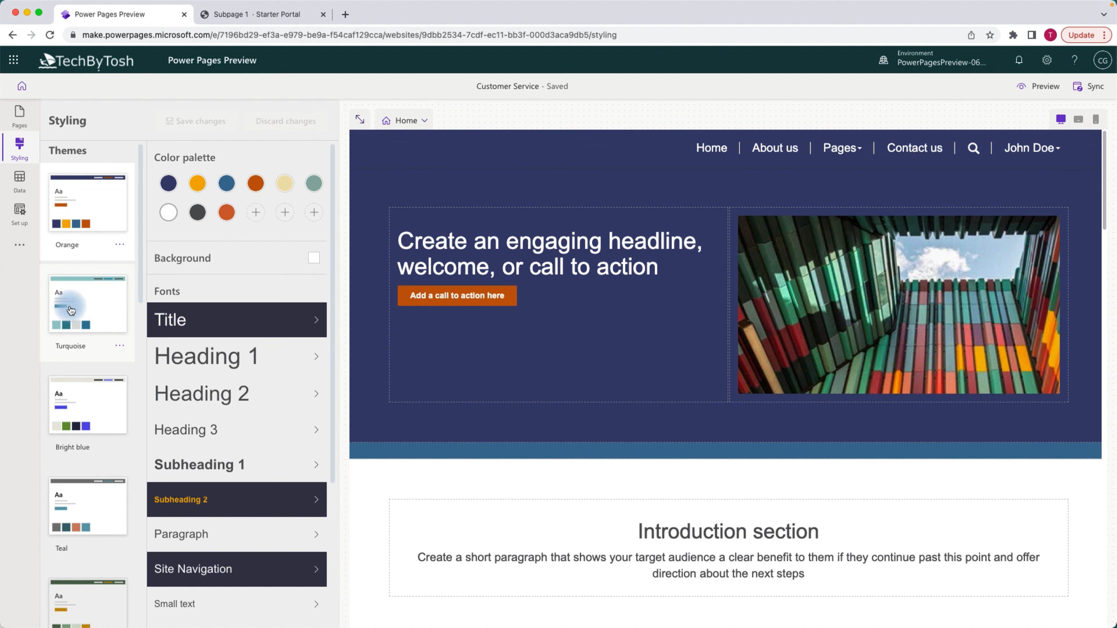
pyautogui.click(94, 306)
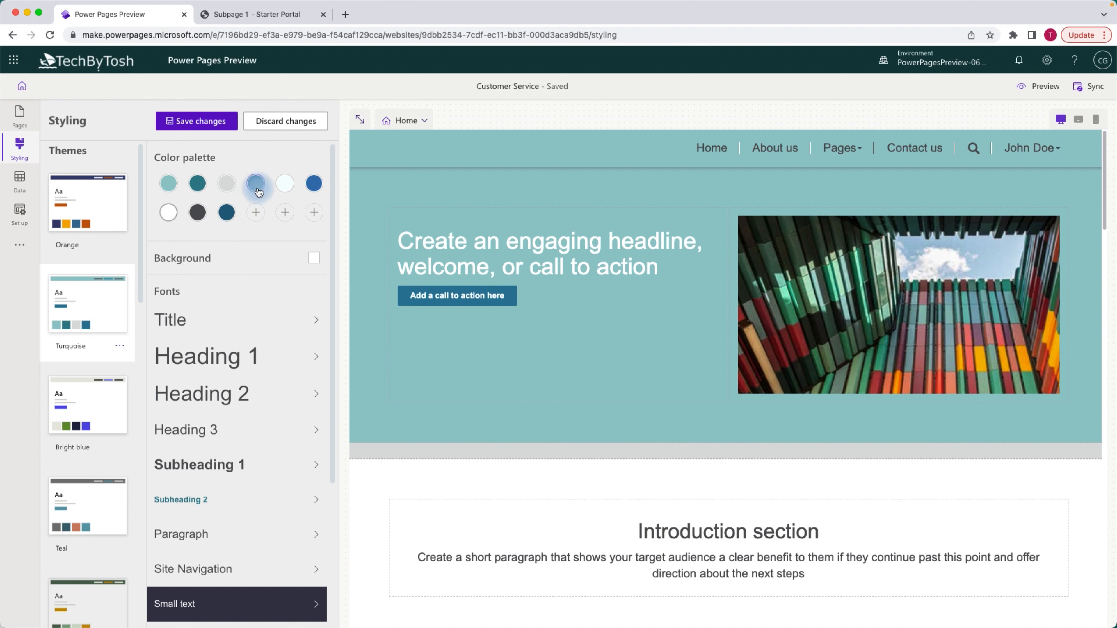
# Step: Change the first color of the theme's palette to dark orange, hex cf420a, and save the styling changes
pyautogui.click(168, 186)
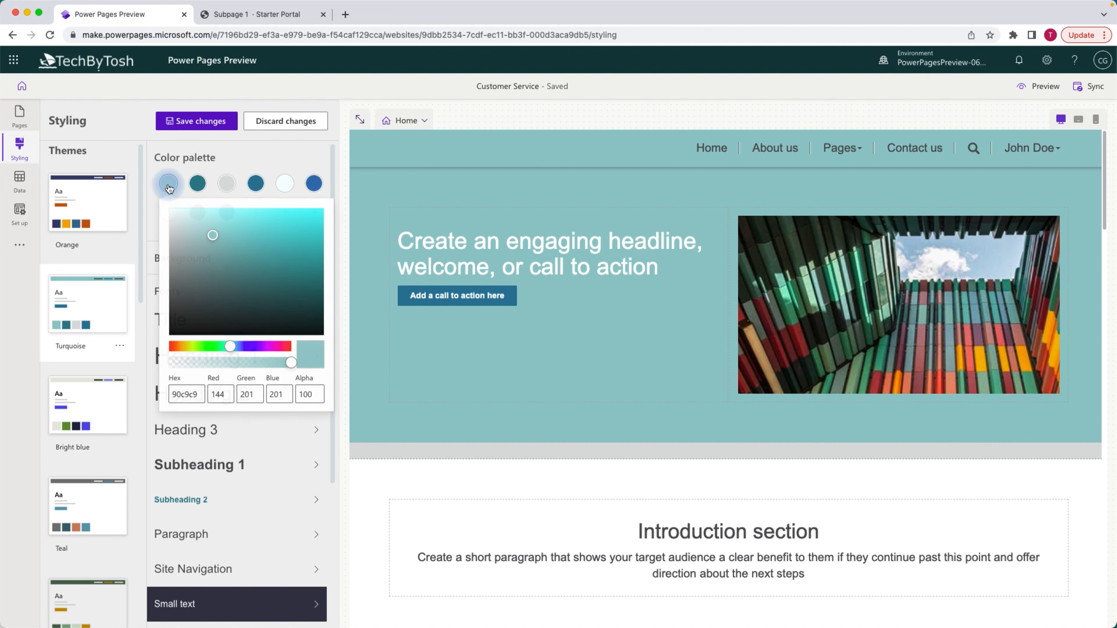
pyautogui.click(174, 347)
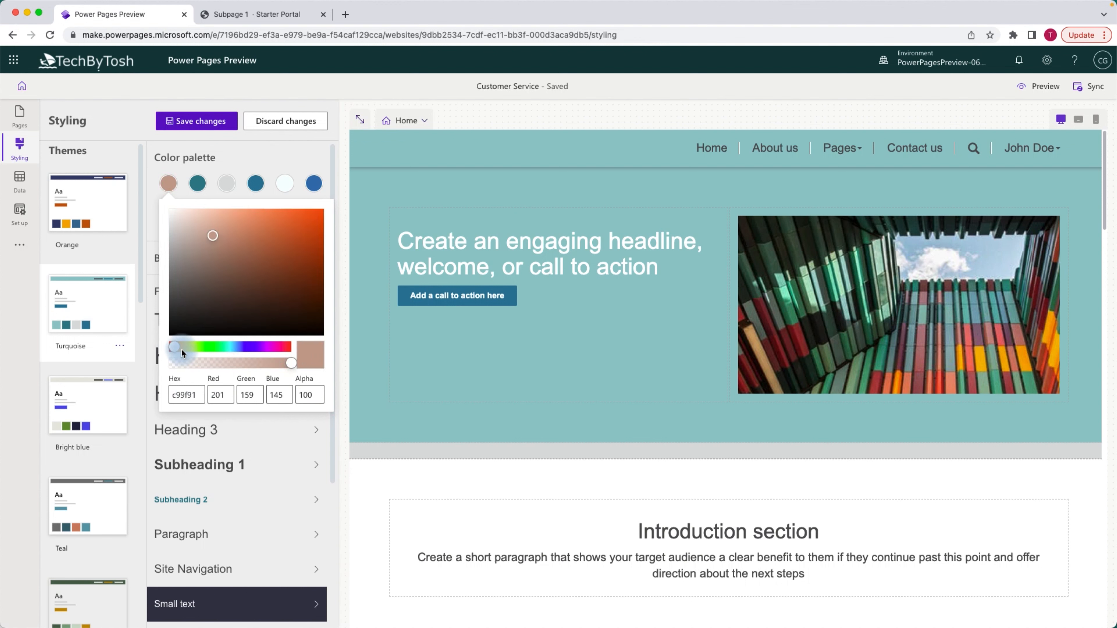
pyautogui.click(175, 347)
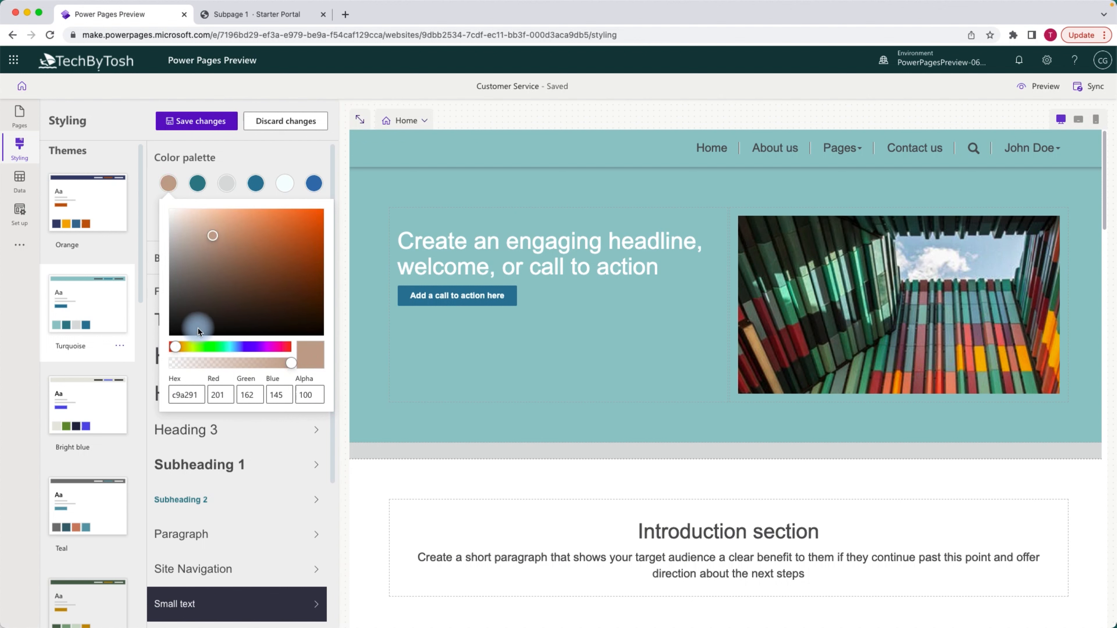
pyautogui.click(296, 217)
pyautogui.moveTo(318, 232); pyautogui.dragTo(317, 256)
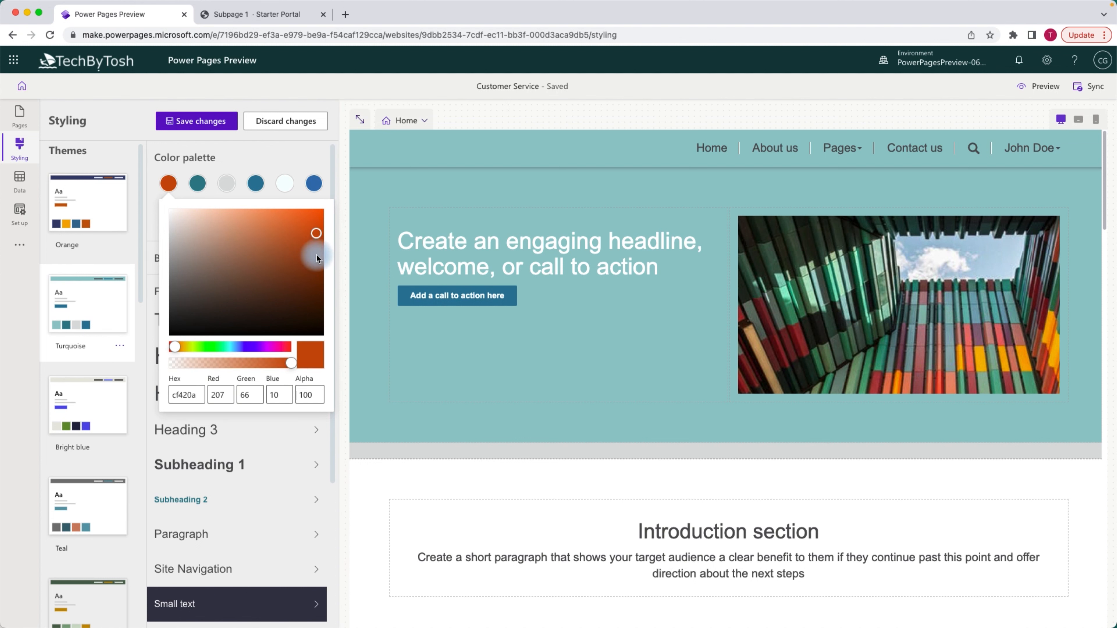
pyautogui.click(205, 124)
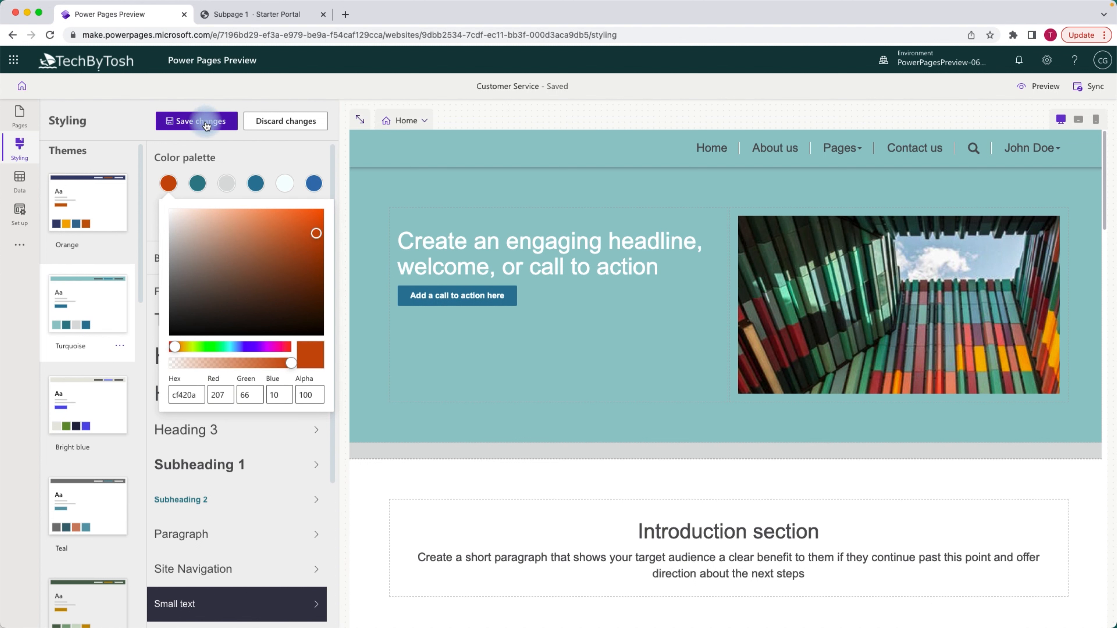
pyautogui.click(241, 151)
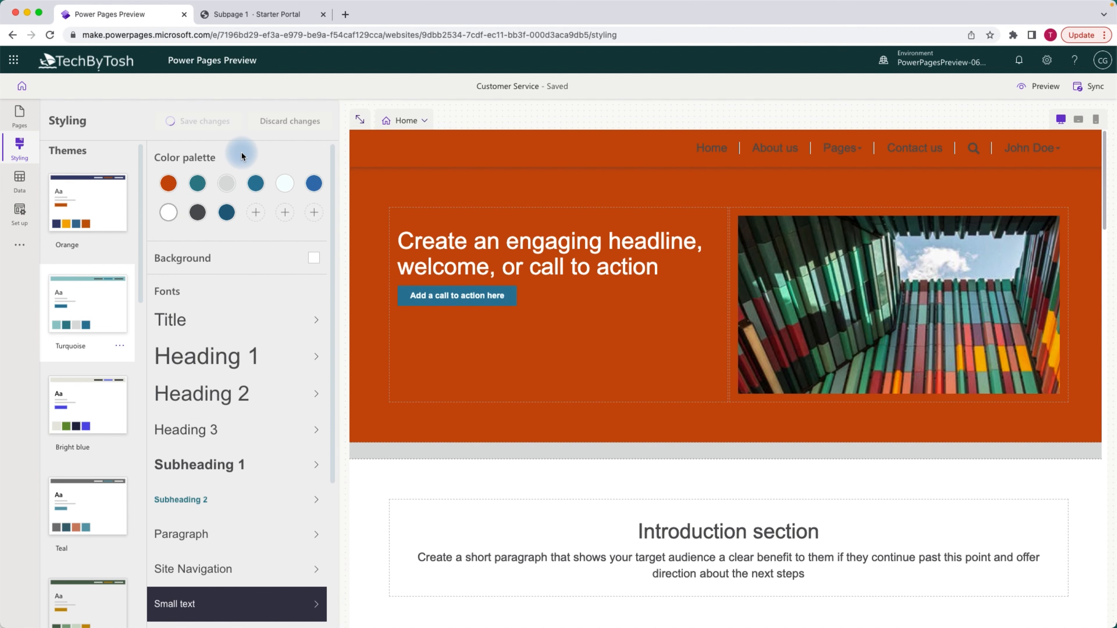
pyautogui.click(679, 384)
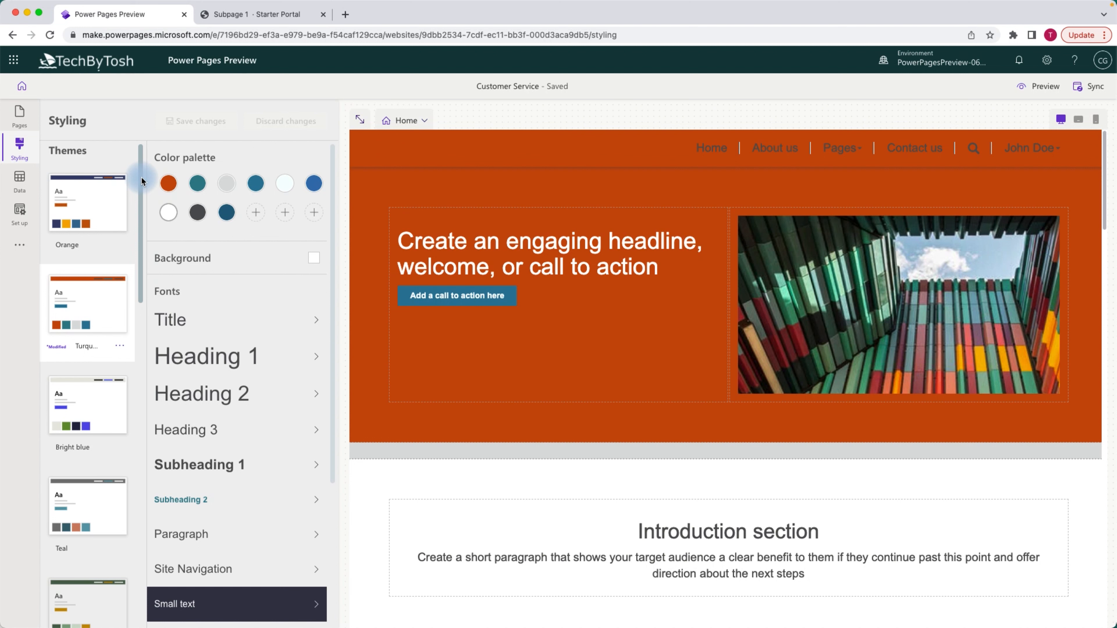
# Step: Set the theme's background to dark gray and the Heading 1 font to Tahoma, and save the styling changes
pyautogui.click(315, 258)
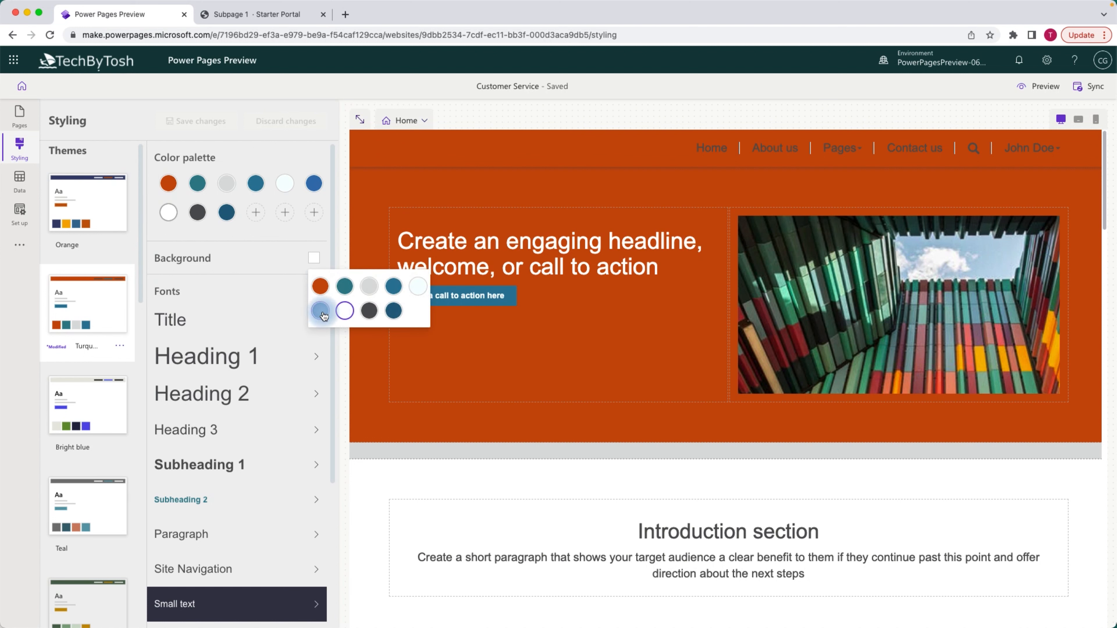
pyautogui.click(369, 311)
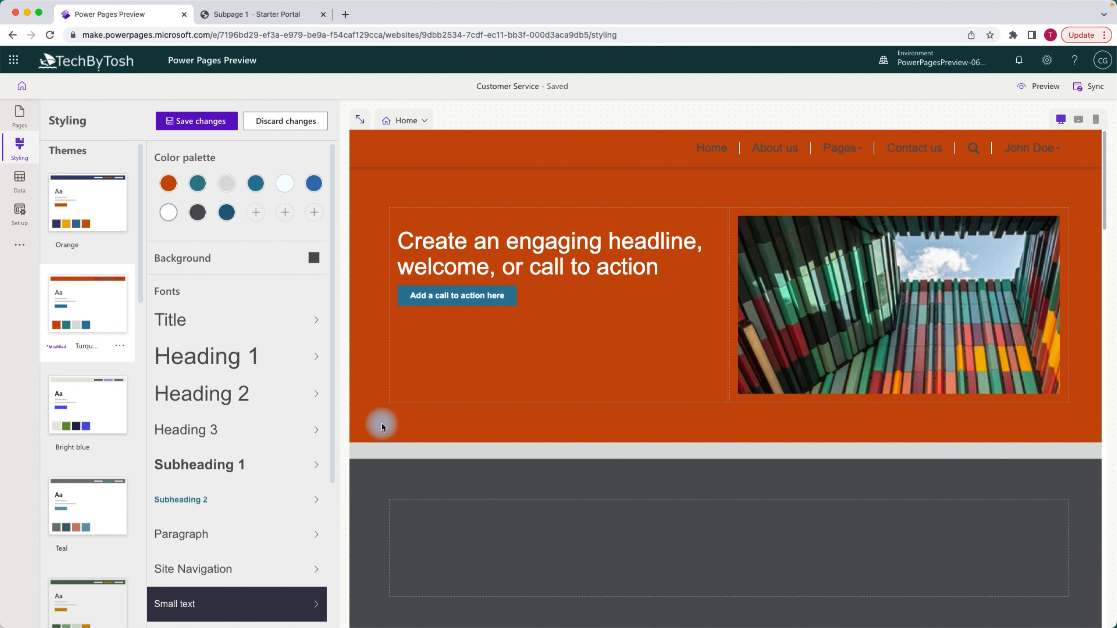
pyautogui.click(198, 360)
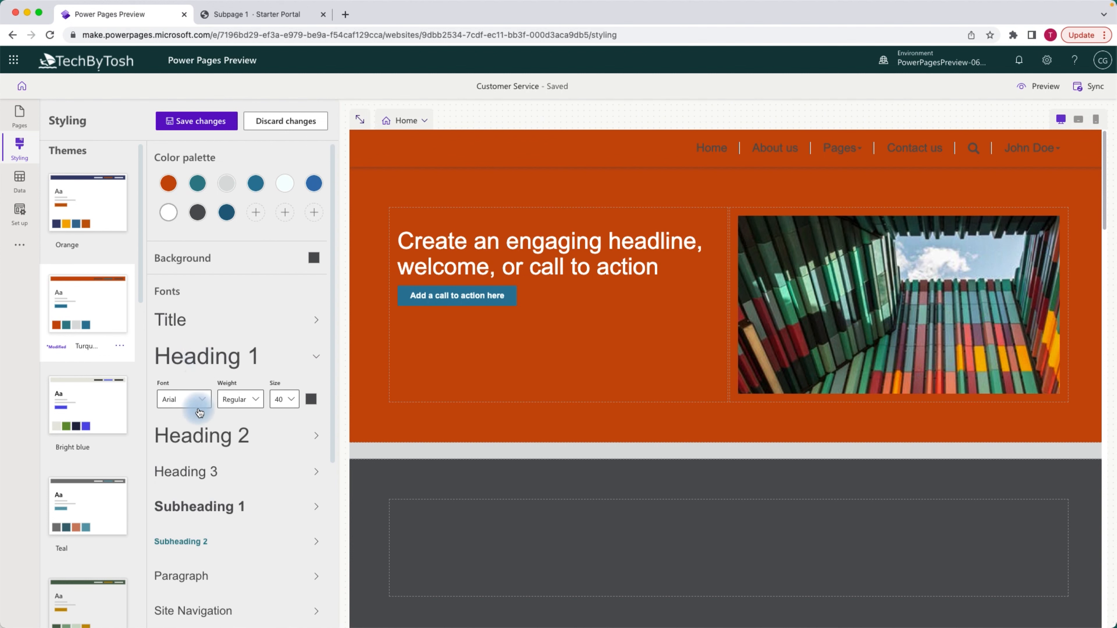
pyautogui.click(203, 400)
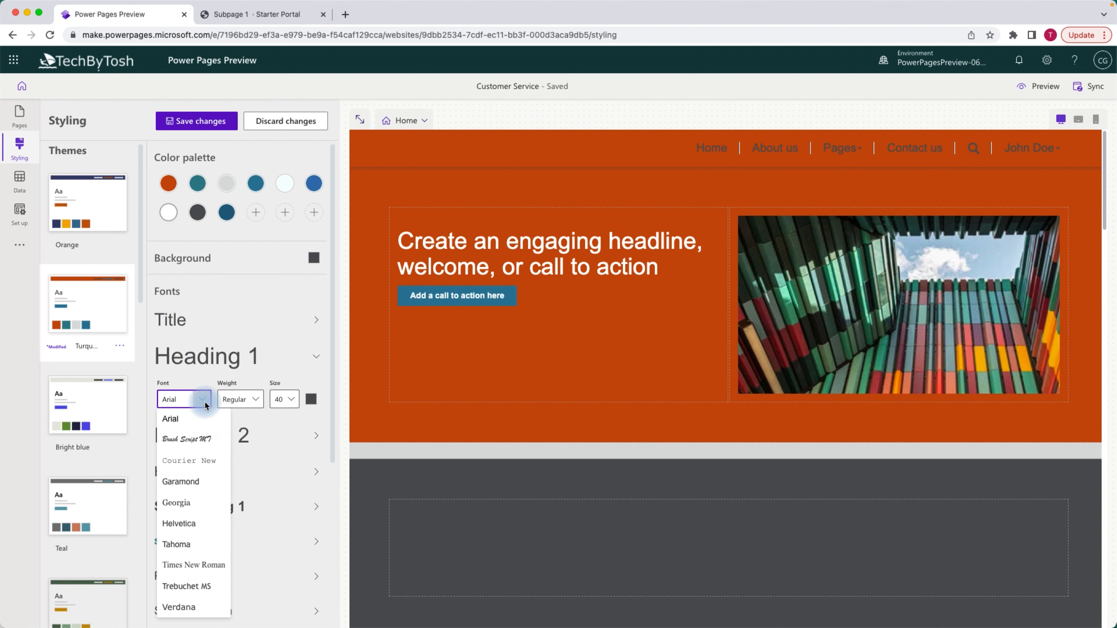
pyautogui.click(185, 546)
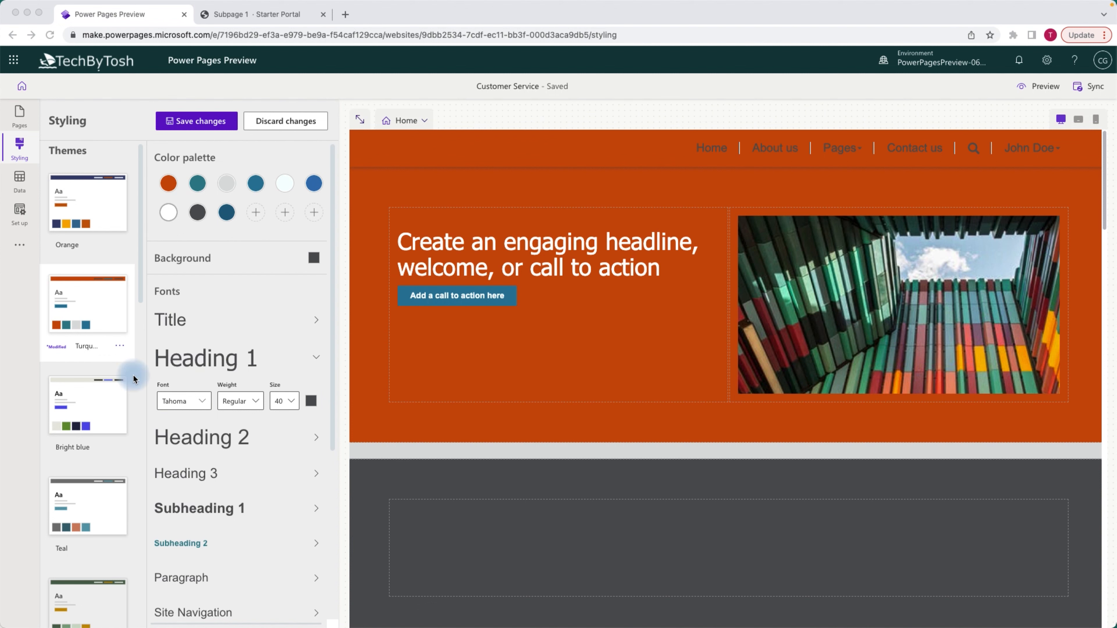
pyautogui.click(191, 124)
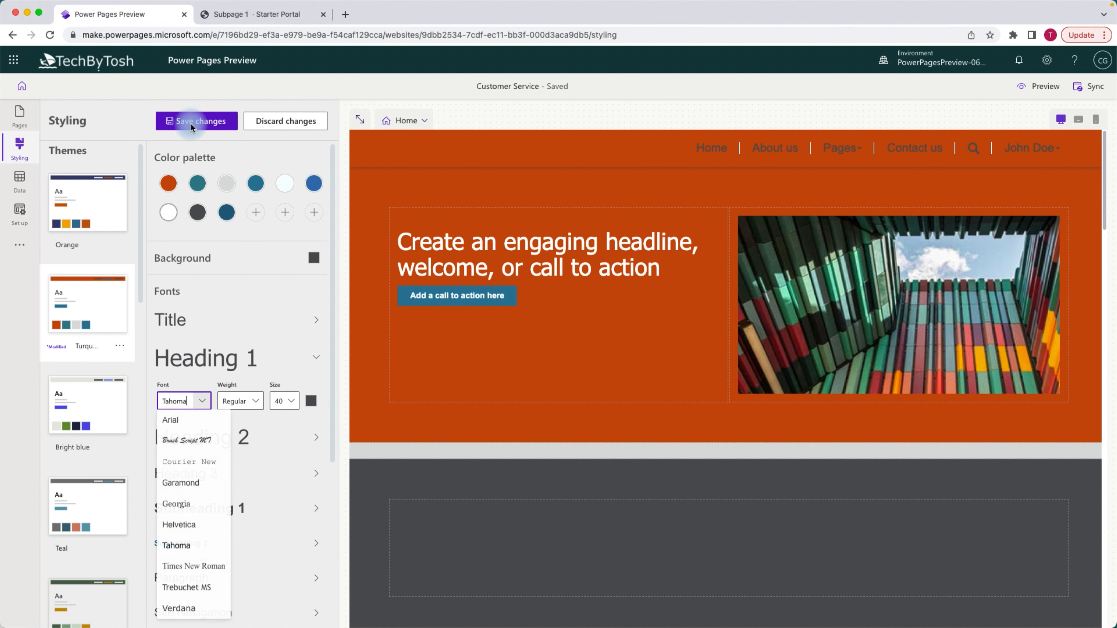
pyautogui.click(197, 126)
pyautogui.click(197, 125)
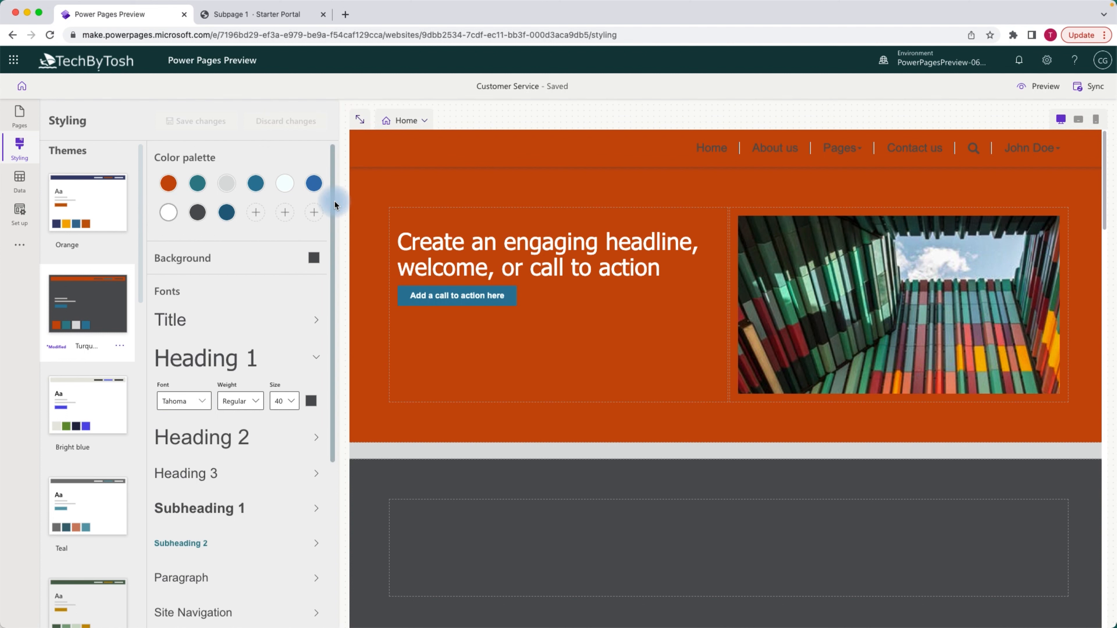
# Step: Review the restyled Home page in the styling preview, and in the pages workspace down to the footer
pyautogui.moveTo(1106, 175); pyautogui.dragTo(1115, 331)
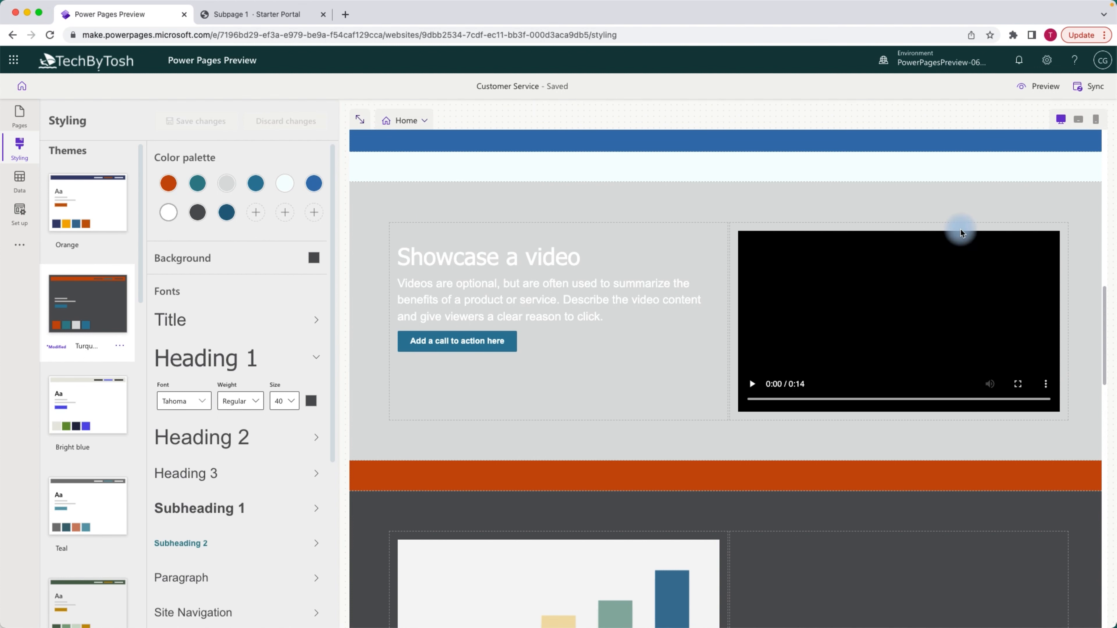
pyautogui.moveTo(1104, 303); pyautogui.dragTo(1103, 153)
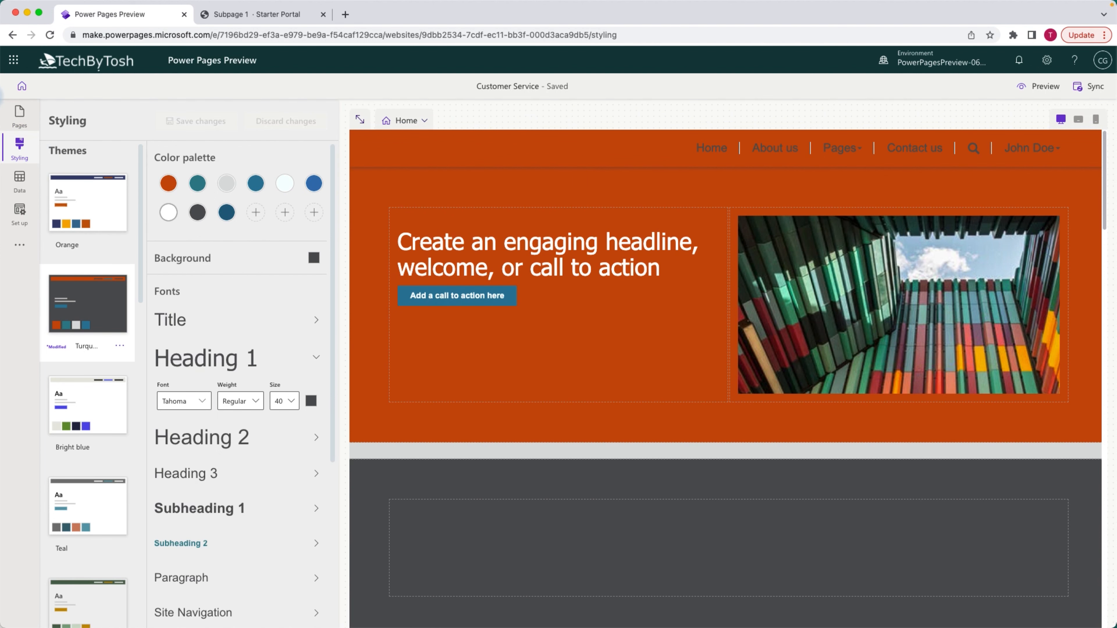
pyautogui.click(19, 116)
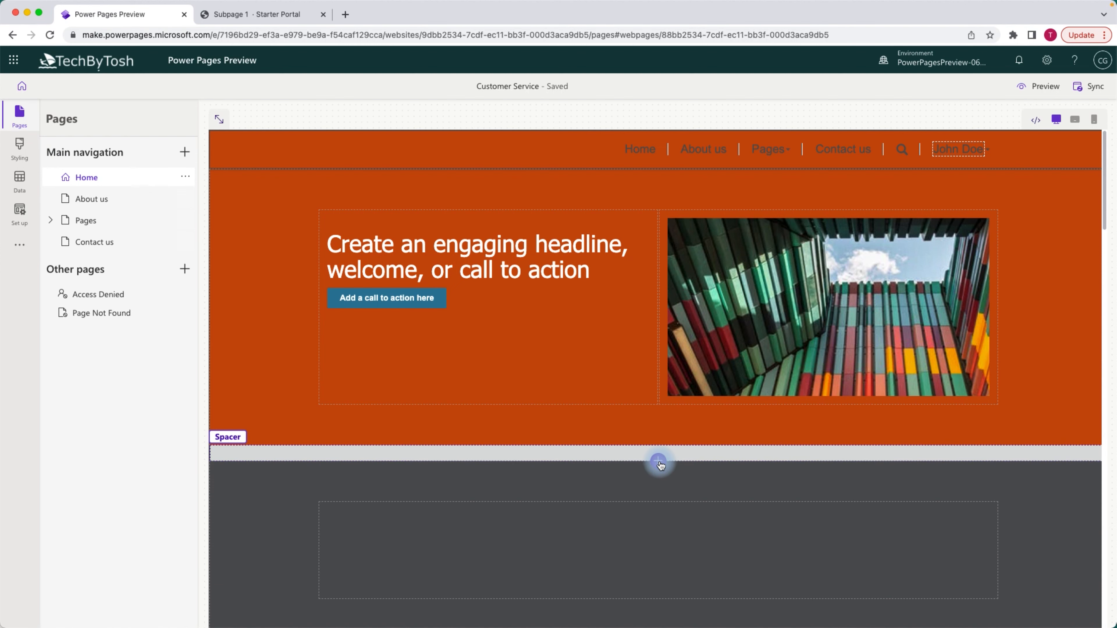
pyautogui.moveTo(1103, 209); pyautogui.dragTo(1110, 624)
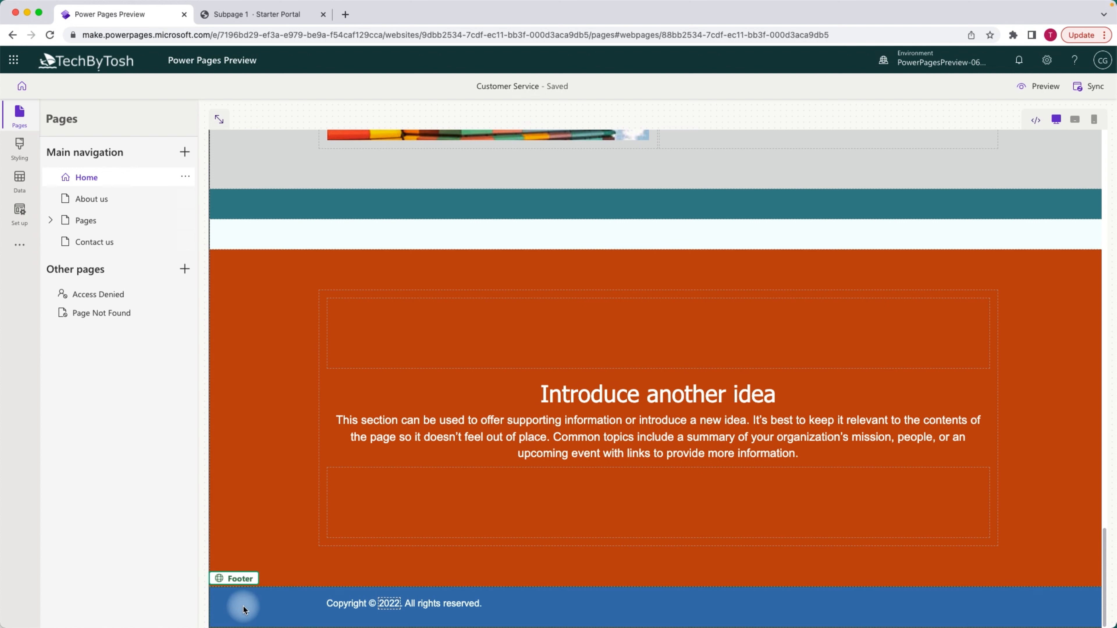
# Step: View the background color options for the Home page's footer and return to the top of the page
pyautogui.click(234, 588)
pyautogui.click(235, 582)
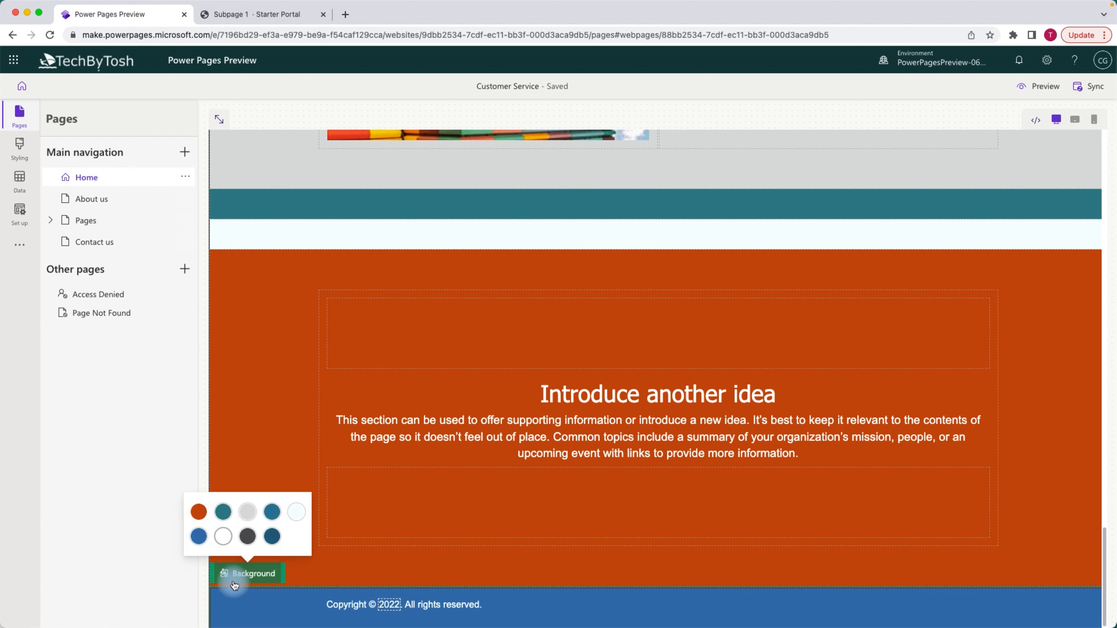
pyautogui.click(208, 538)
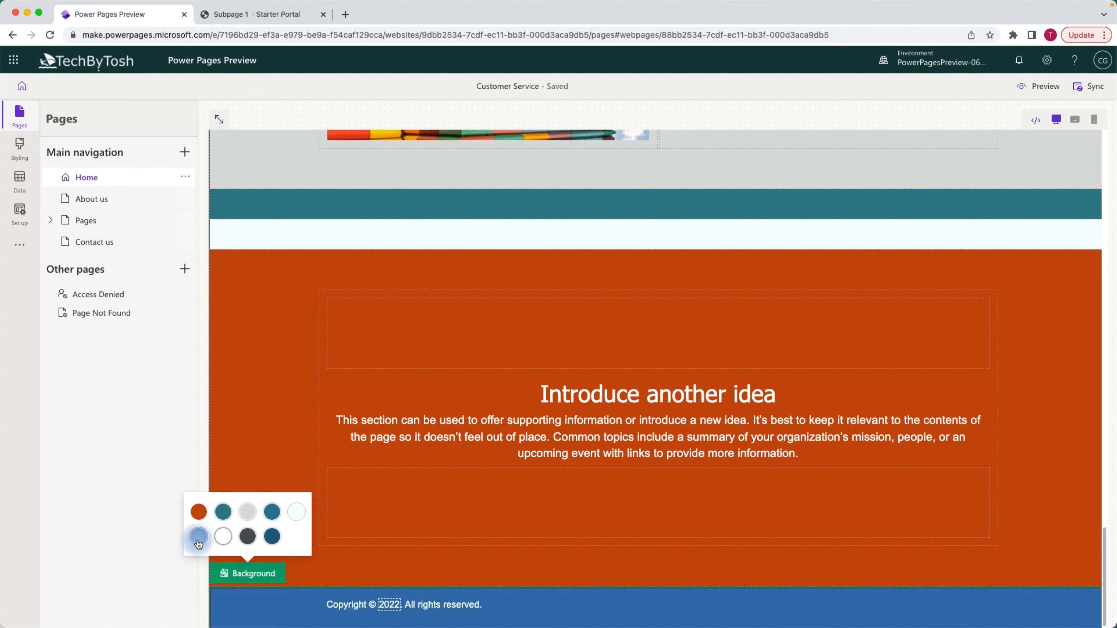
pyautogui.click(247, 511)
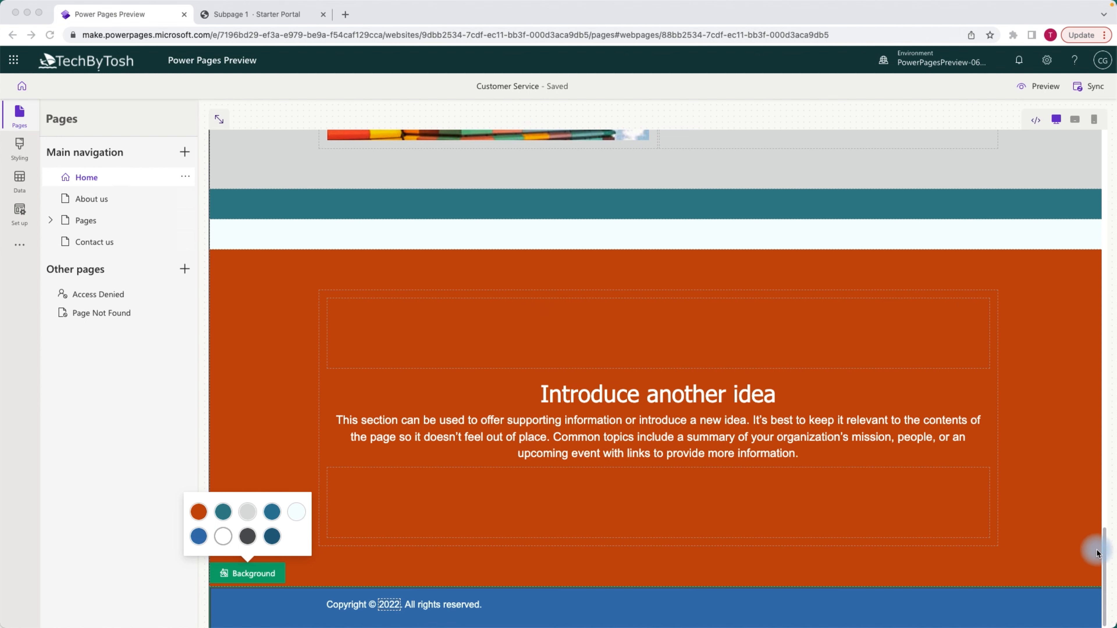
pyautogui.click(1099, 490)
pyautogui.moveTo(1106, 545); pyautogui.dragTo(1110, 132)
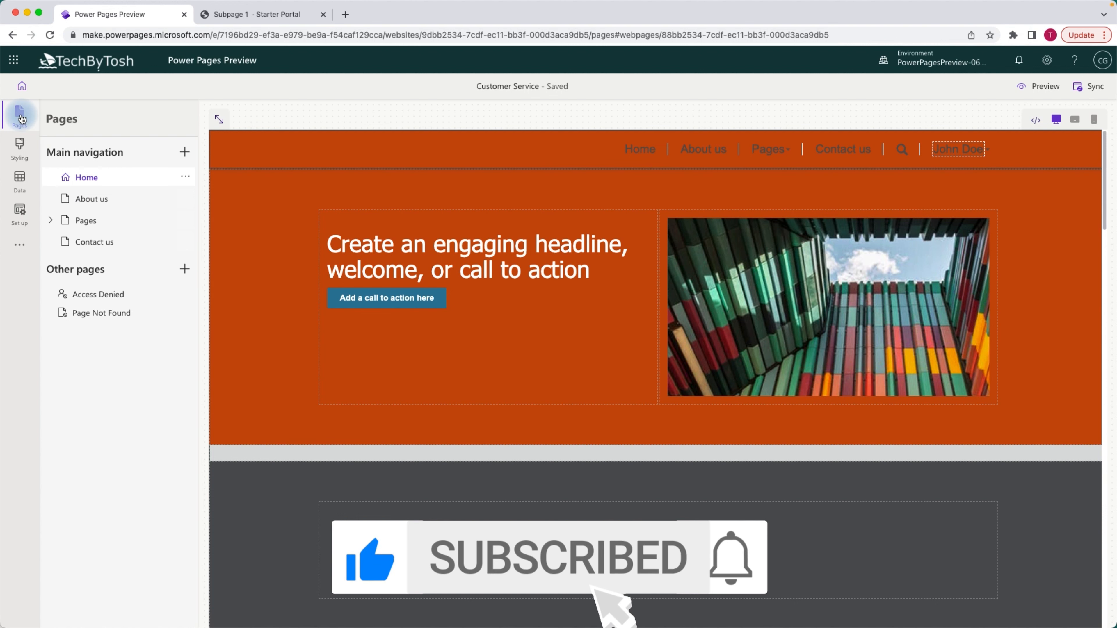
# Step: Create a new site data table named CustomerData, with CustomerData as its plural name
pyautogui.click(19, 146)
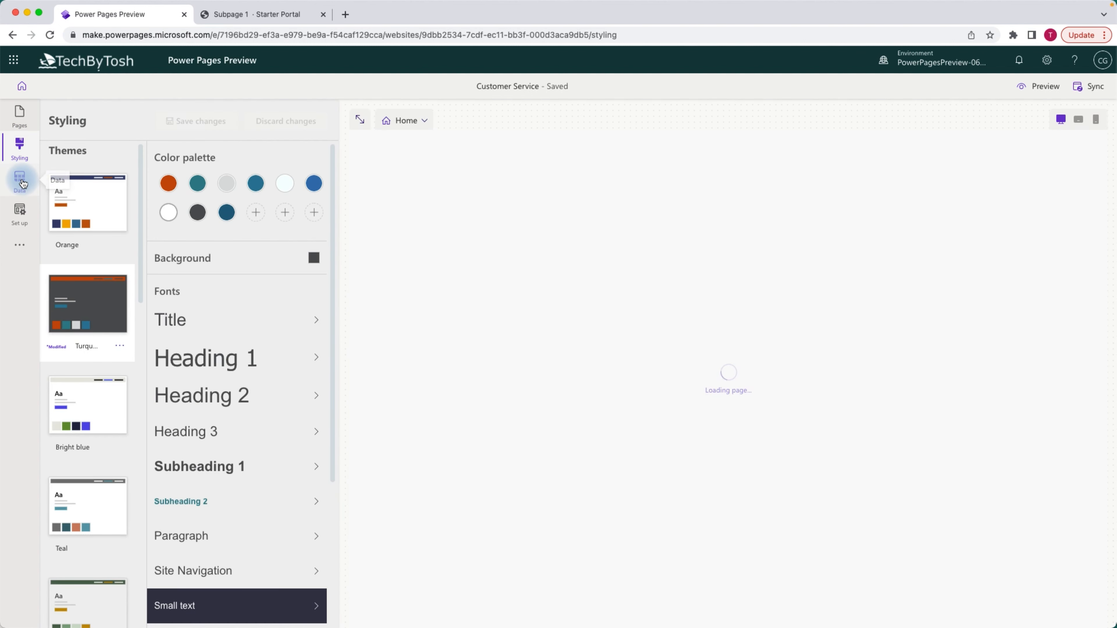
pyautogui.click(23, 183)
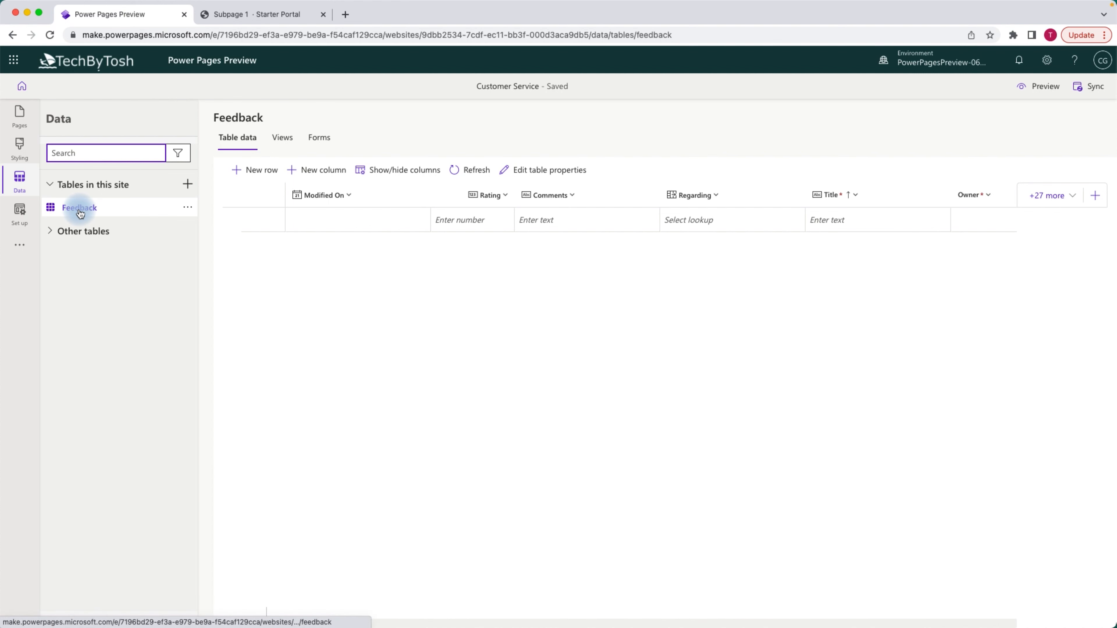
pyautogui.click(188, 184)
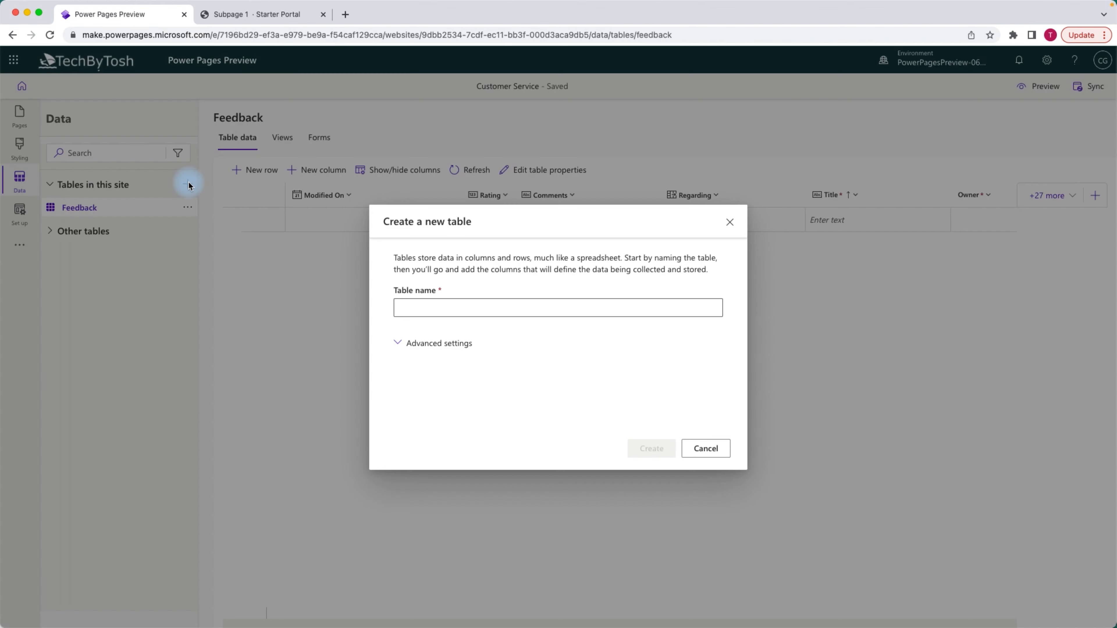
pyautogui.click(415, 308)
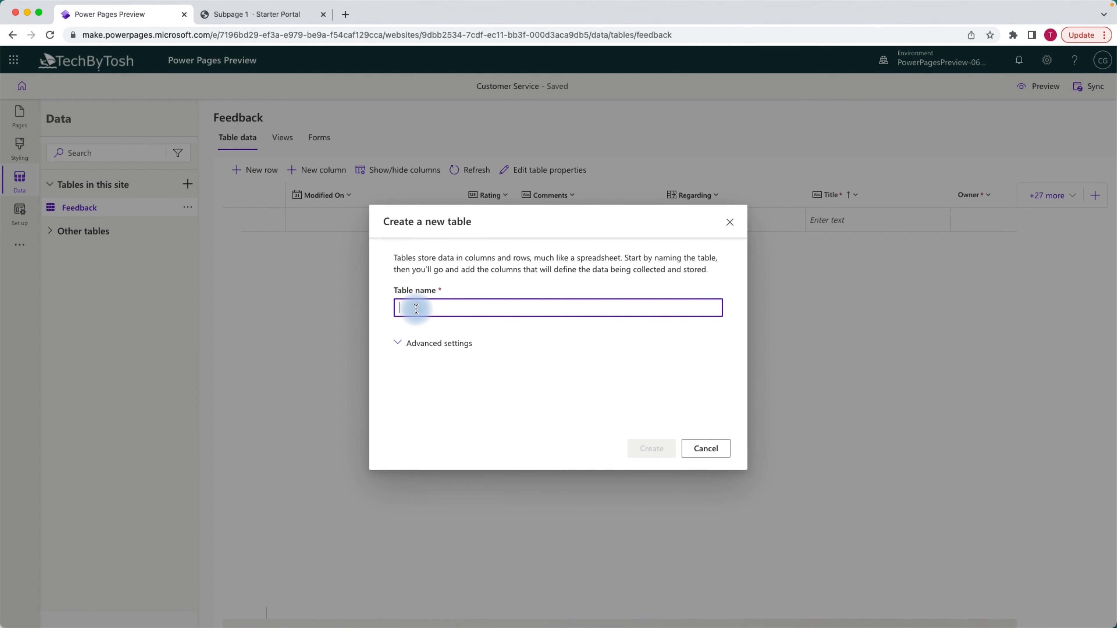
pyautogui.write('CustomerData')
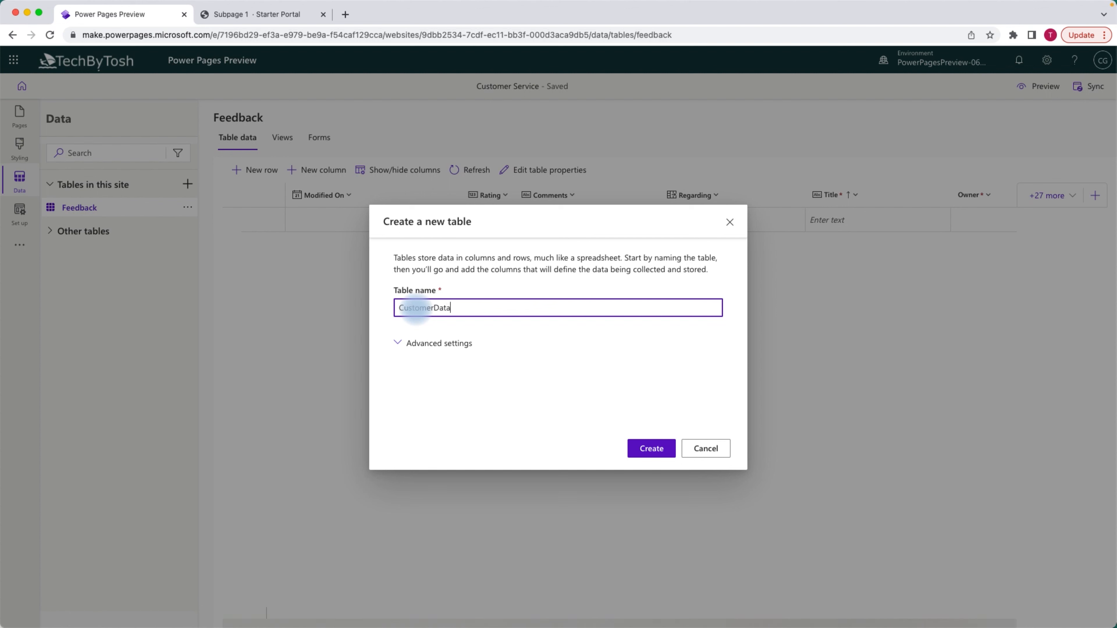
pyautogui.click(398, 345)
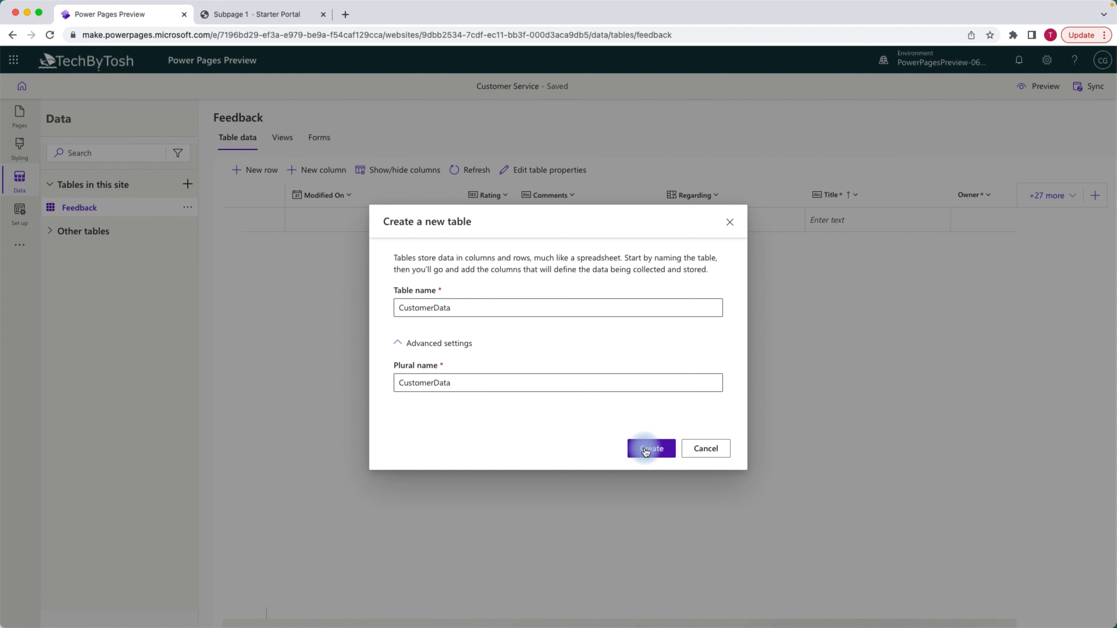
pyautogui.click(654, 450)
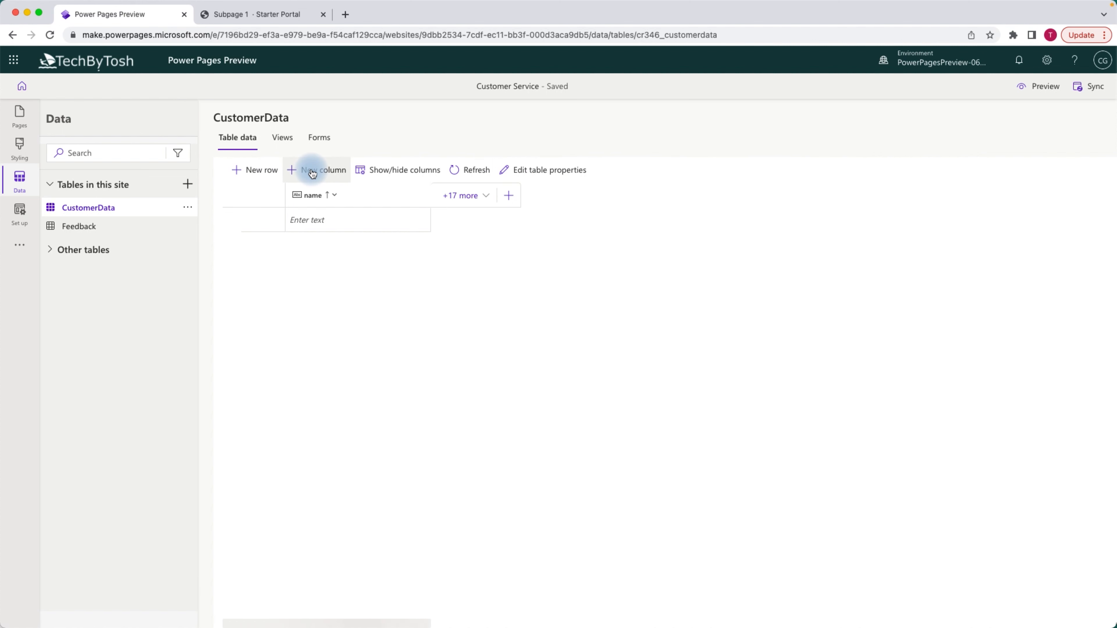
# Step: Look through the existing hidden columns available for the CustomerData table, and close the list without changing the shown columns
pyautogui.click(486, 197)
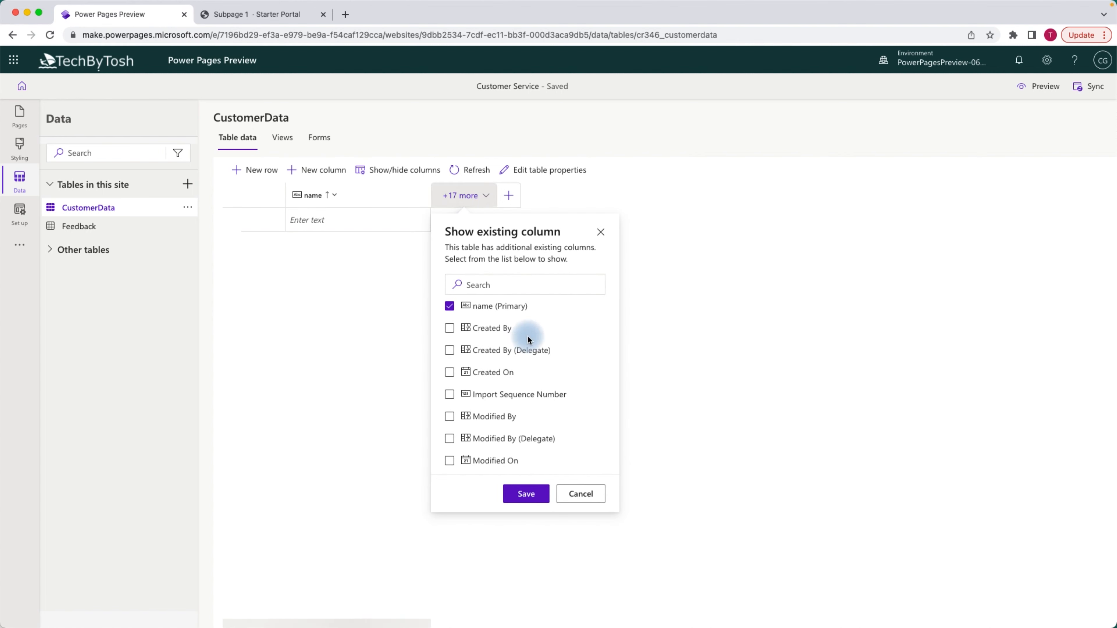
pyautogui.scroll(-2, 494, 375)
pyautogui.scroll(-4, 493, 374)
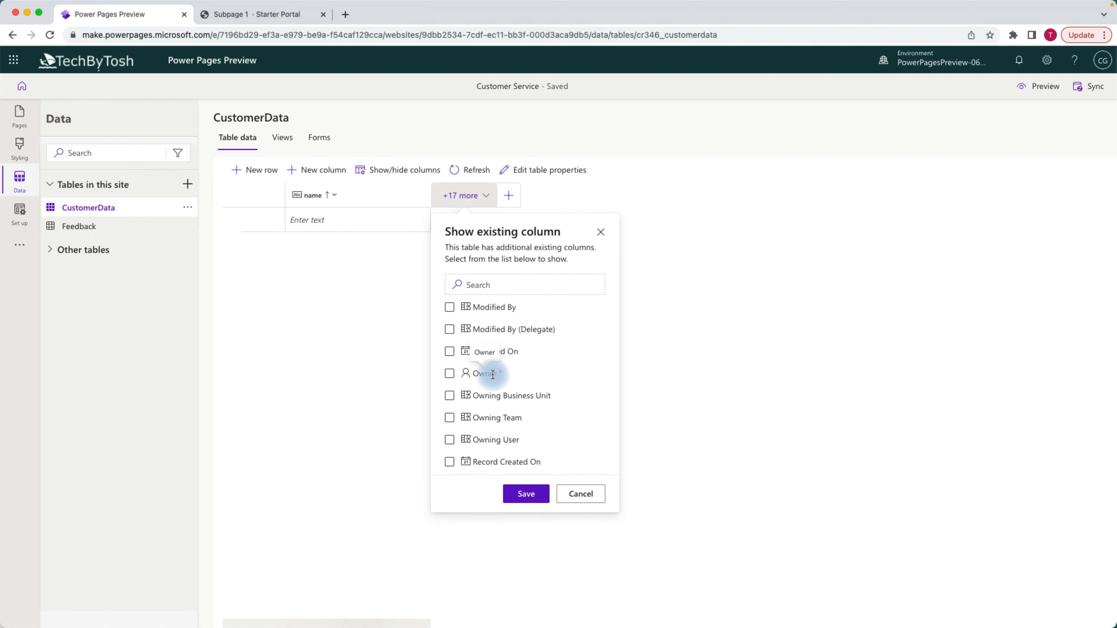
pyautogui.scroll(-2, 494, 375)
pyautogui.scroll(8, 493, 374)
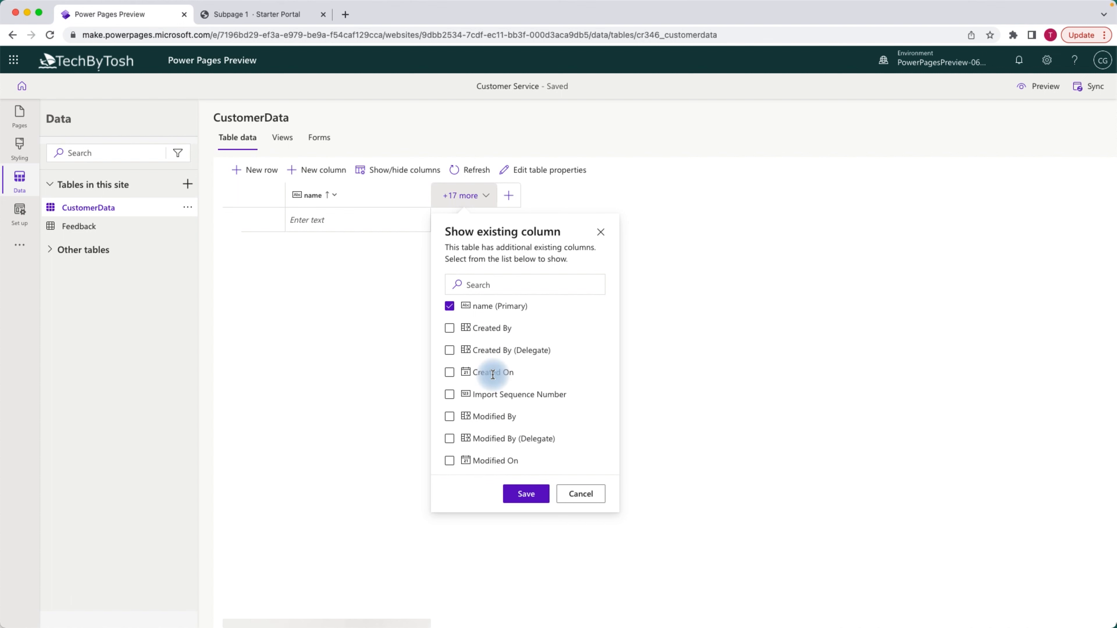
pyautogui.click(592, 502)
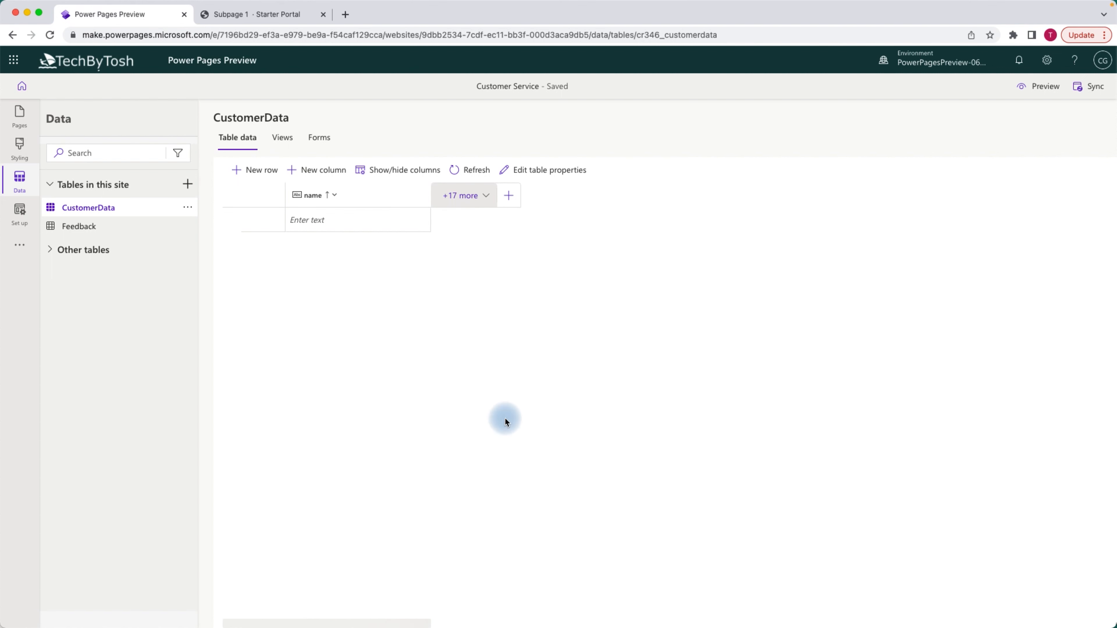
# Step: Define a new CustomerData column with display name CustomerComments, data type Single line of text and format Rich text
pyautogui.click(325, 177)
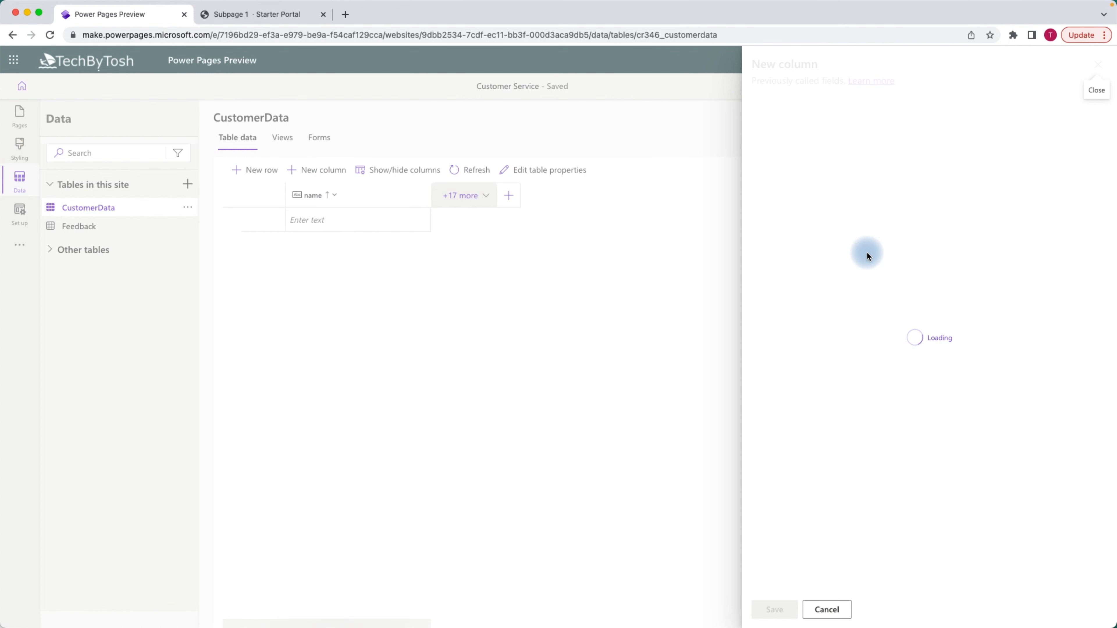
pyautogui.click(794, 127)
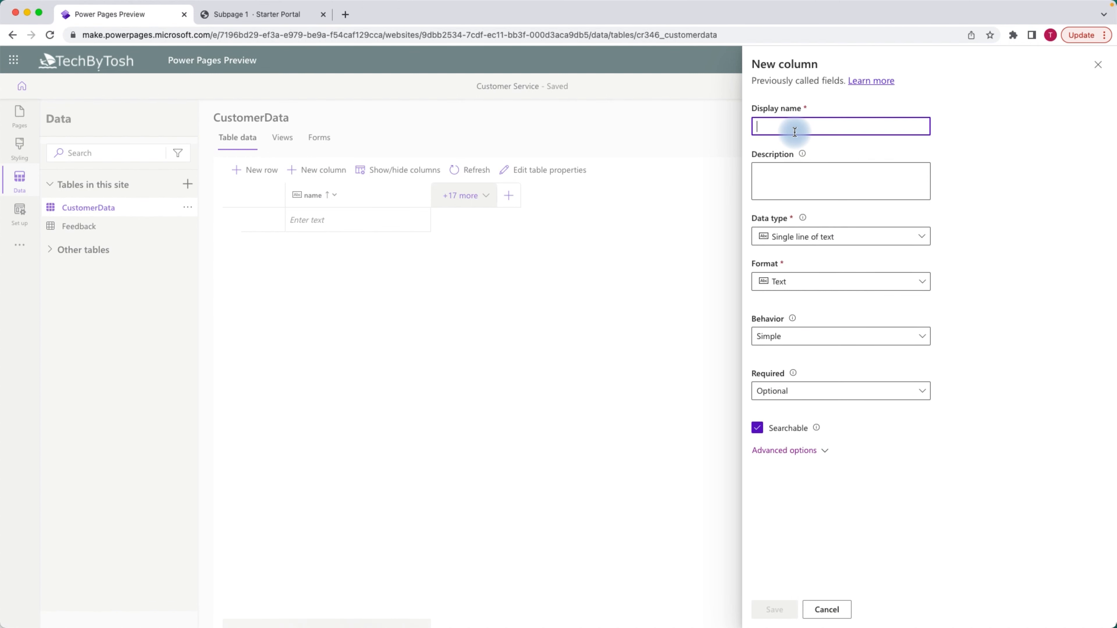
pyautogui.write('Cus')
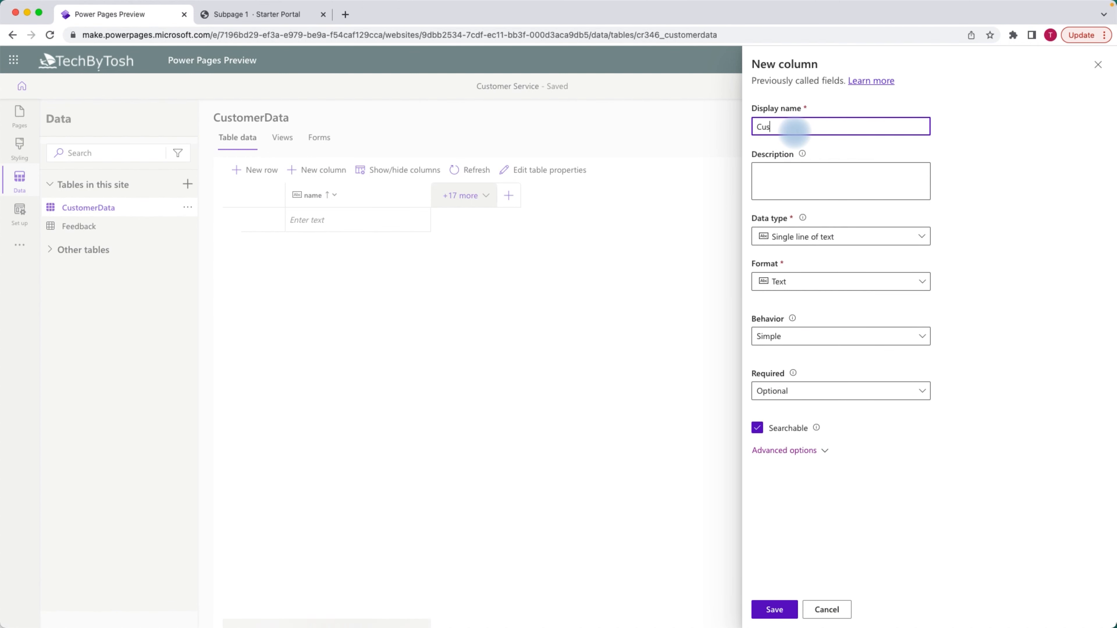
pyautogui.write('tomerComments')
pyautogui.click(812, 184)
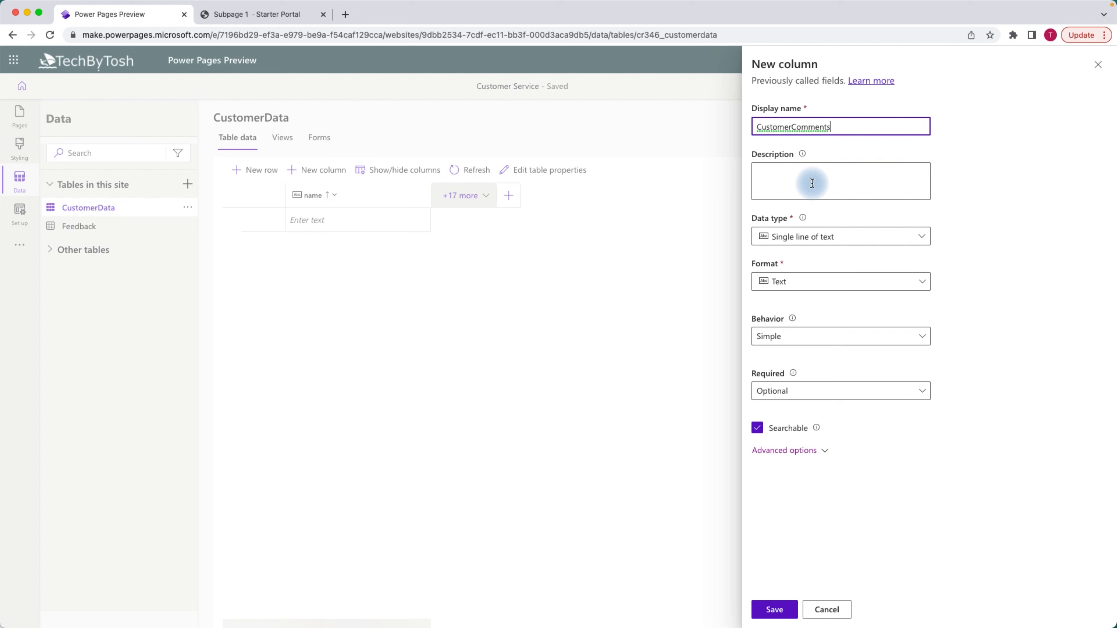
pyautogui.click(920, 235)
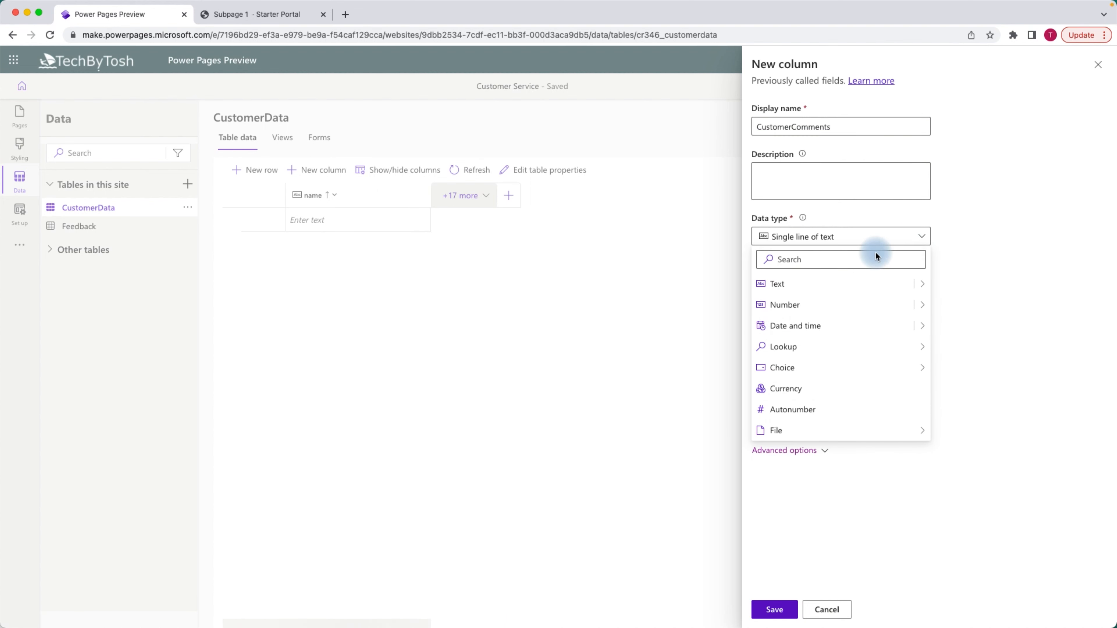
pyautogui.click(781, 284)
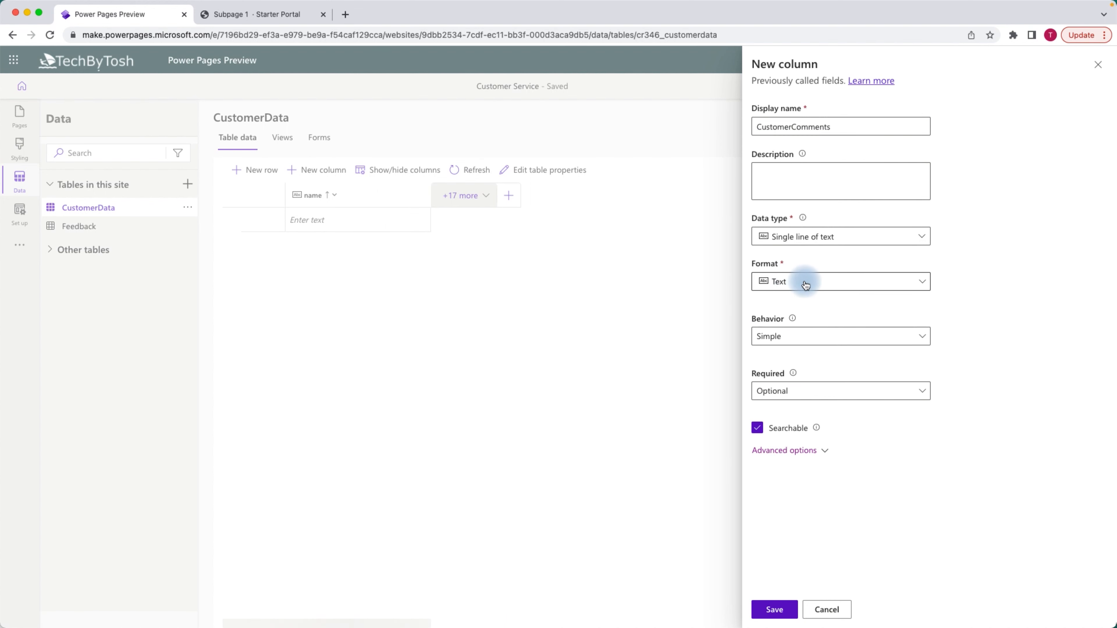
pyautogui.click(805, 284)
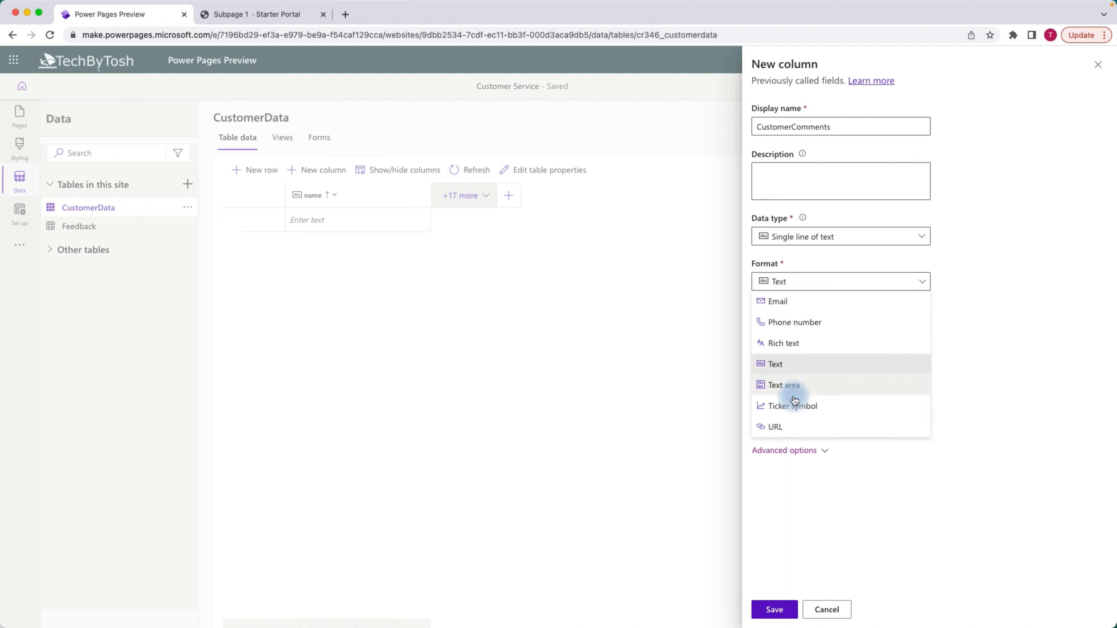
pyautogui.click(787, 348)
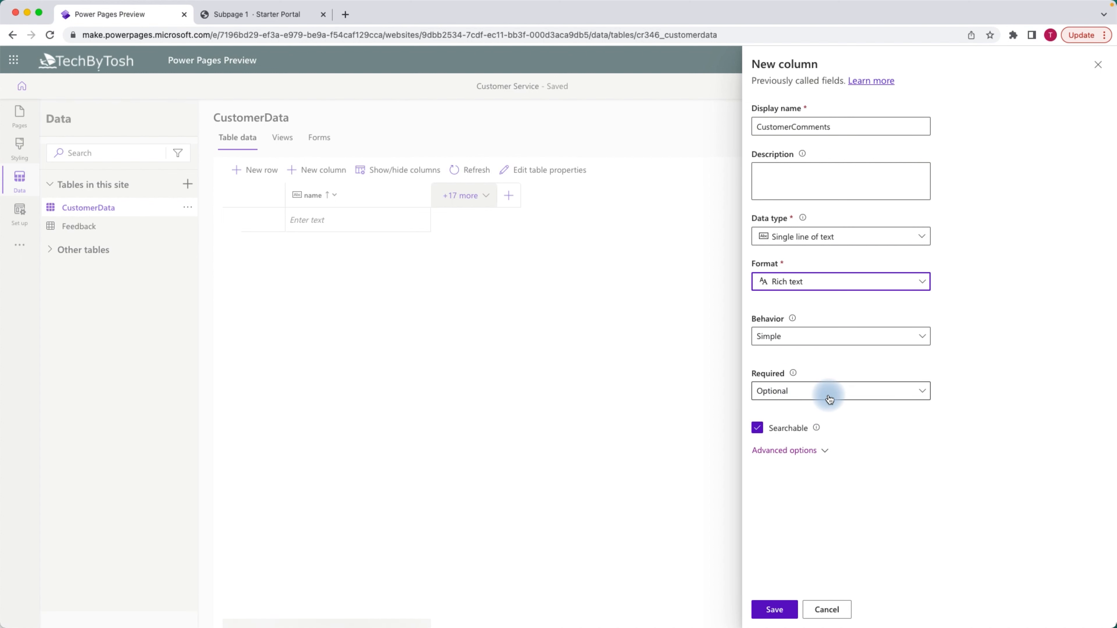
# Step: Review the CustomerComments column's behavior choices and advanced options, keep the behavior Simple, and save the column
pyautogui.click(921, 339)
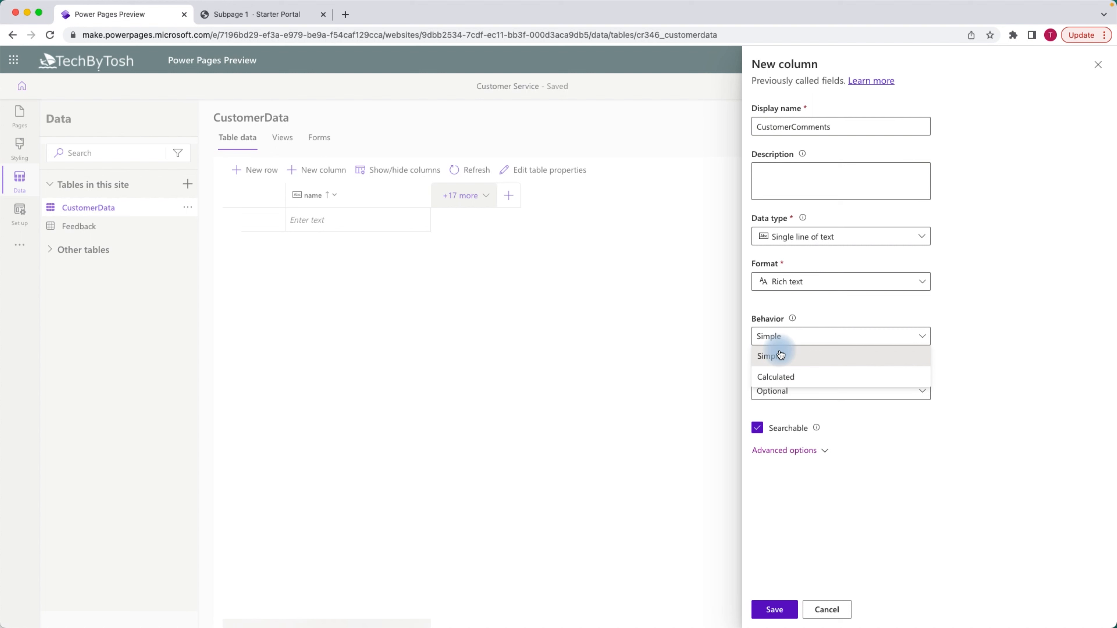
pyautogui.click(1013, 342)
pyautogui.click(825, 454)
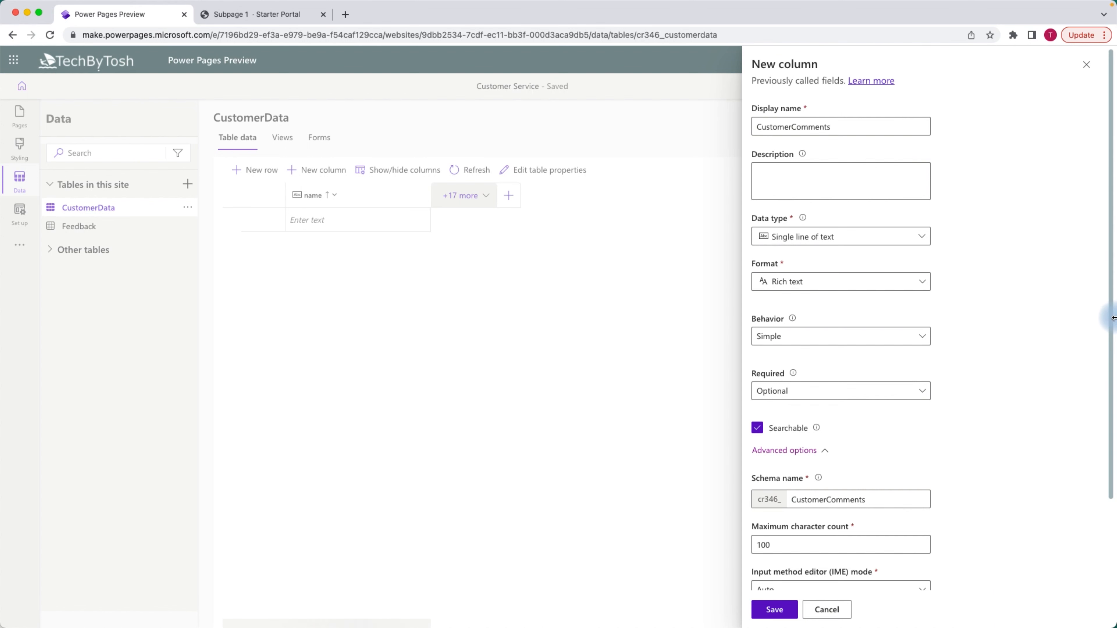
pyautogui.moveTo(1112, 319); pyautogui.dragTo(1096, 441)
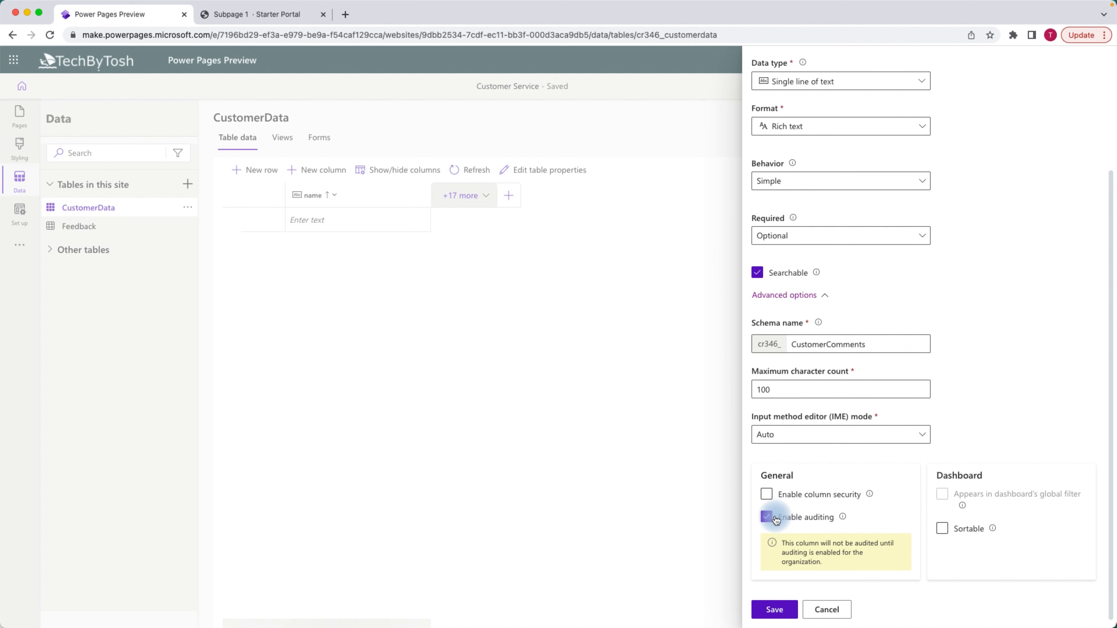
pyautogui.moveTo(1111, 357); pyautogui.dragTo(1109, 400)
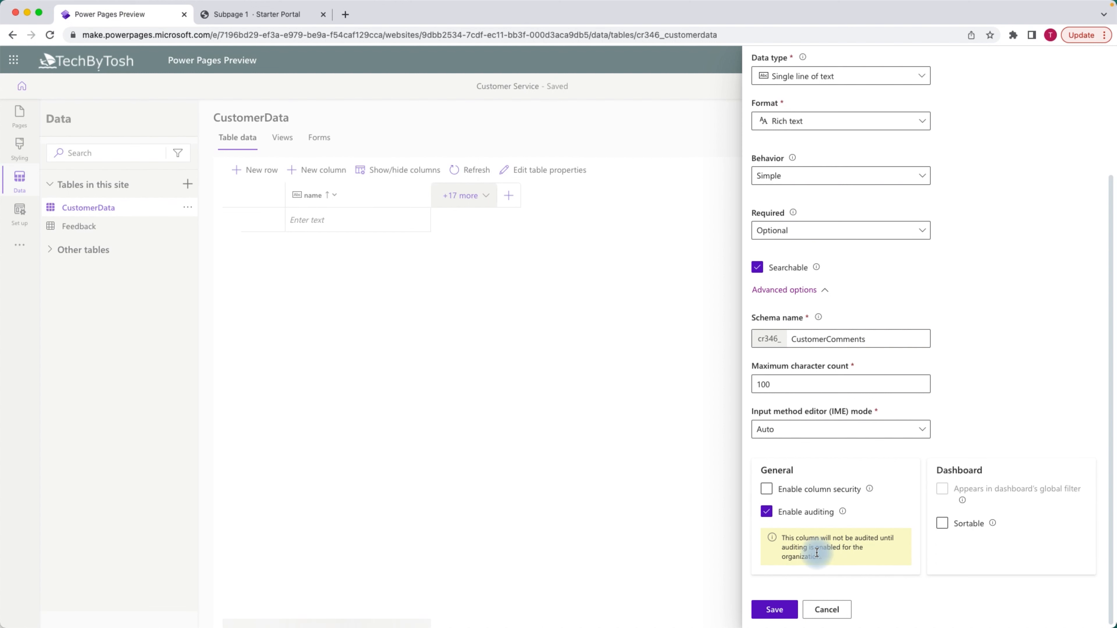
pyautogui.click(948, 529)
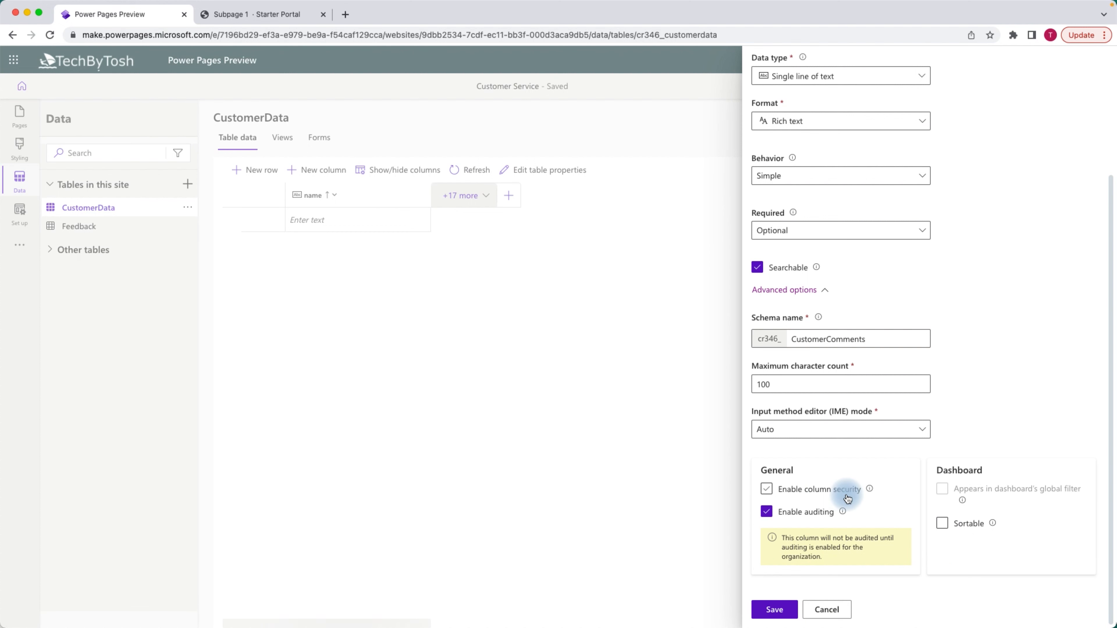
pyautogui.click(775, 611)
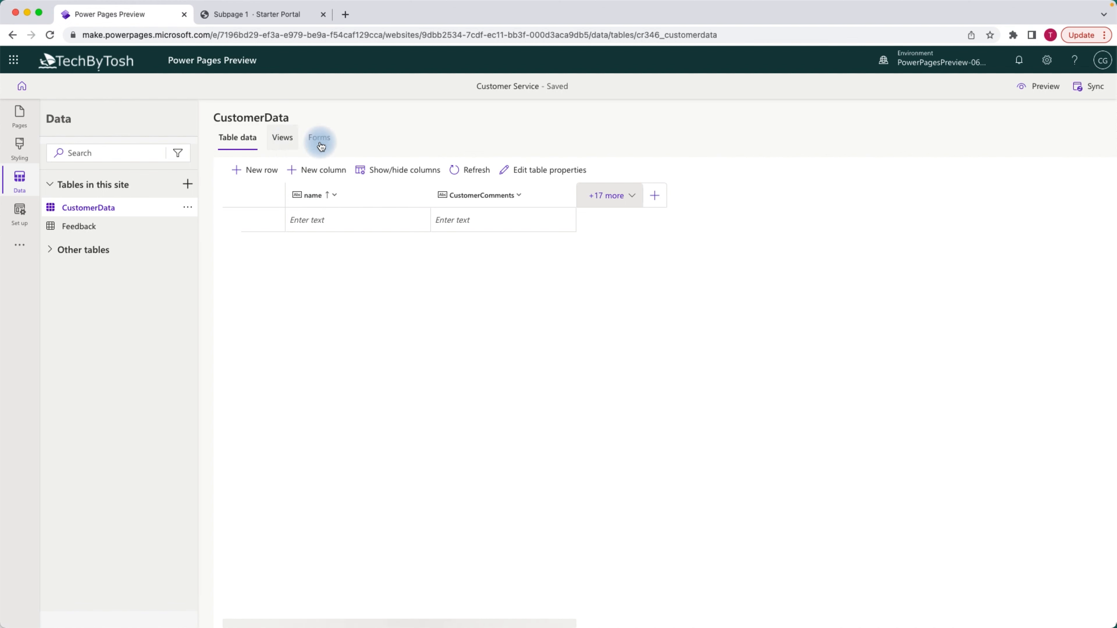
# Step: Check the CustomerData table's views, and create a new form named CustomerInputForm for the table without a description
pyautogui.click(283, 142)
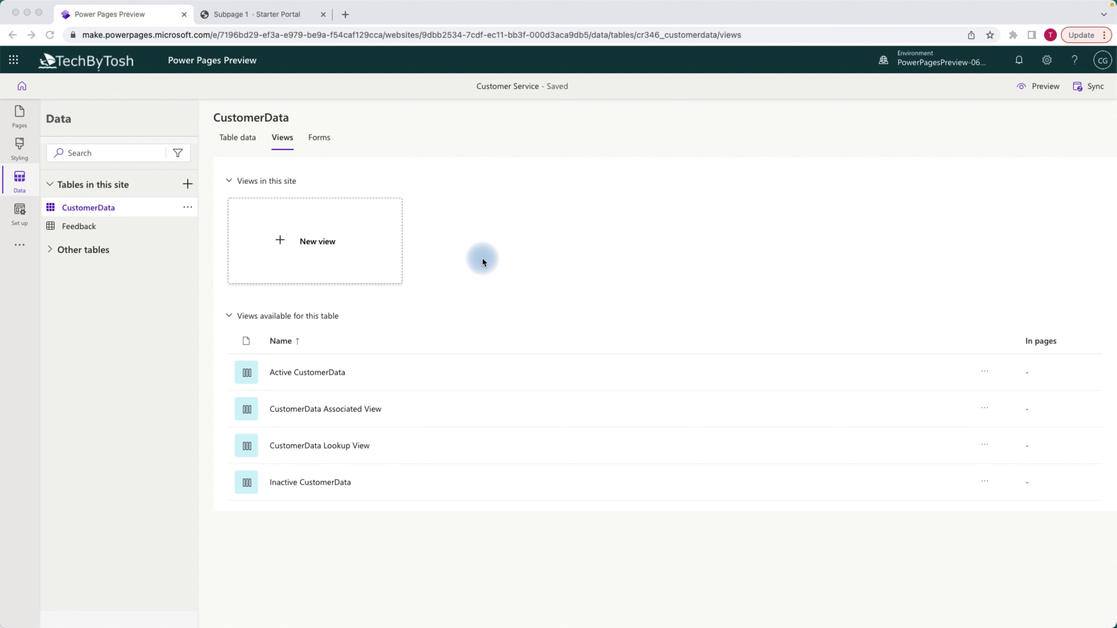
pyautogui.click(326, 143)
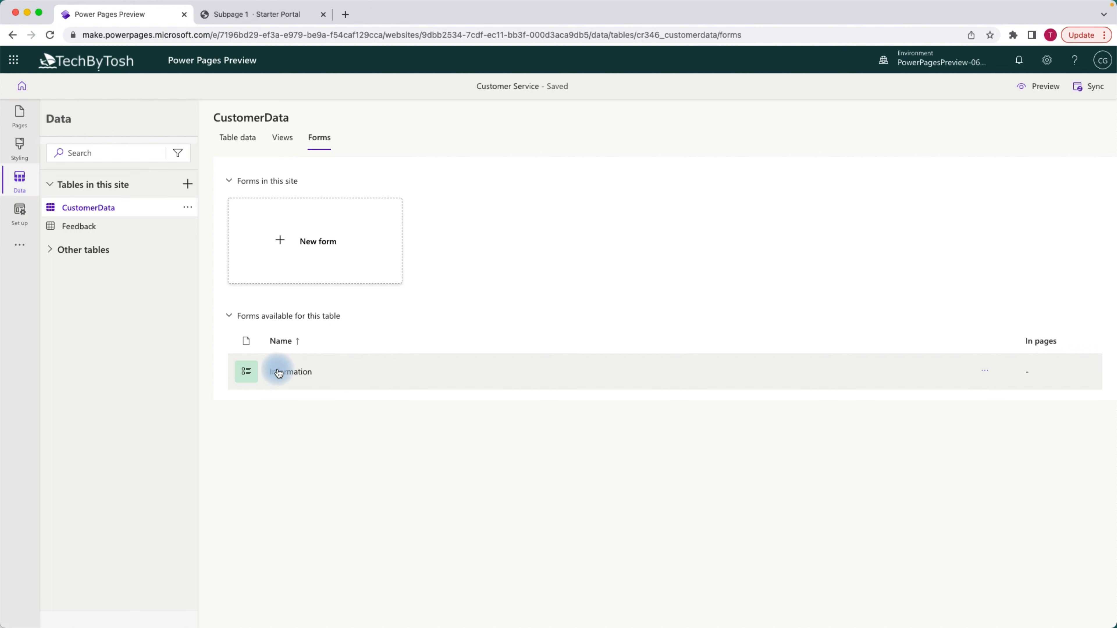
pyautogui.click(318, 246)
pyautogui.click(425, 316)
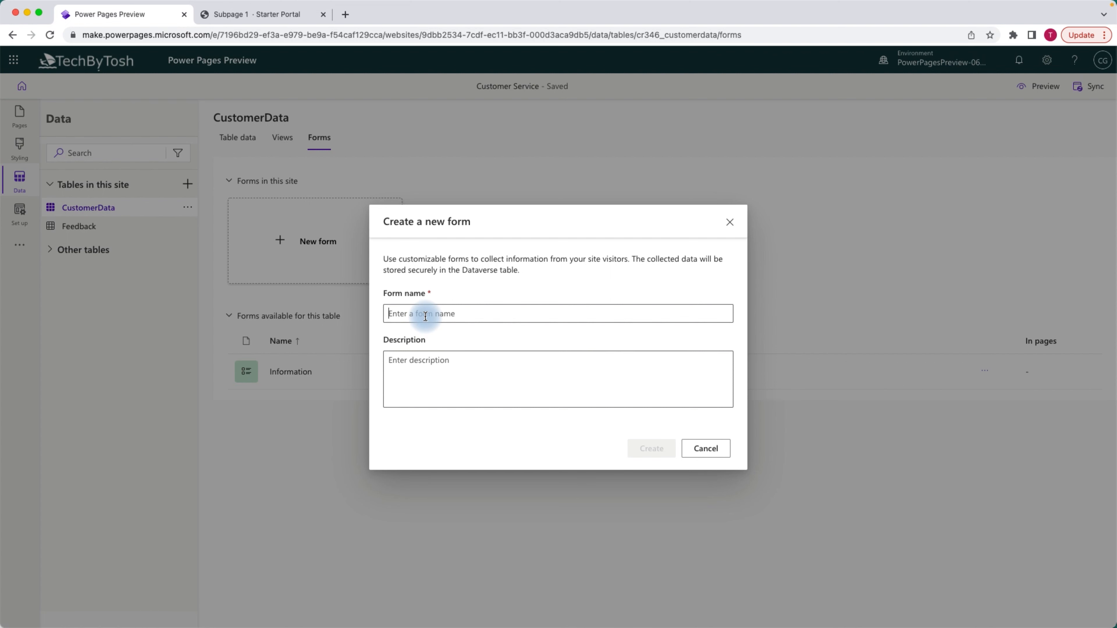
pyautogui.write('CustomerInputForm')
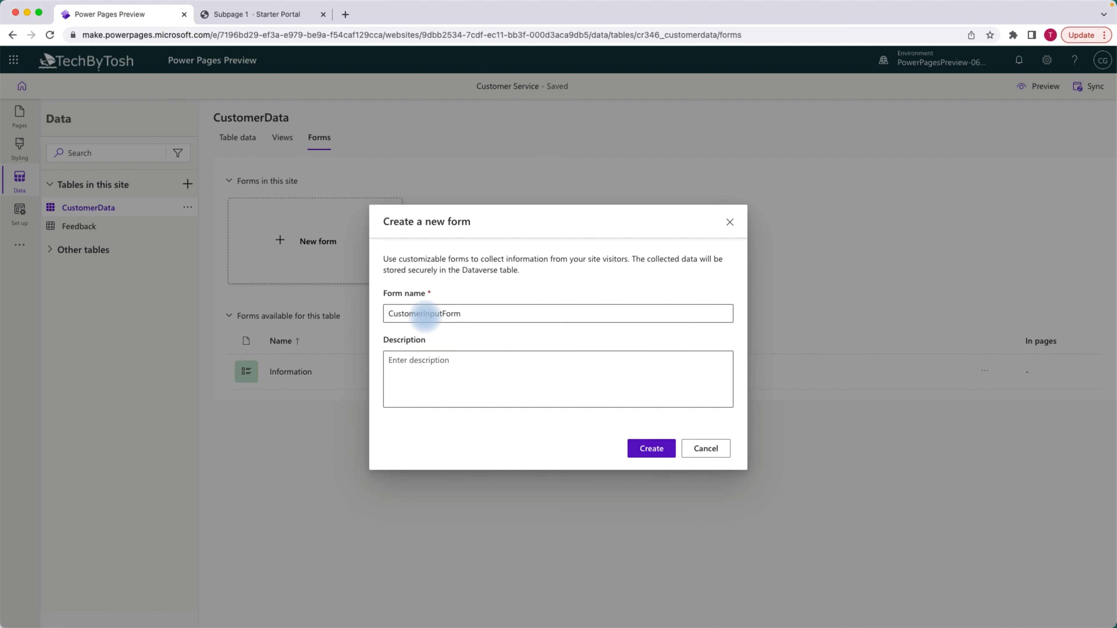
pyautogui.click(464, 360)
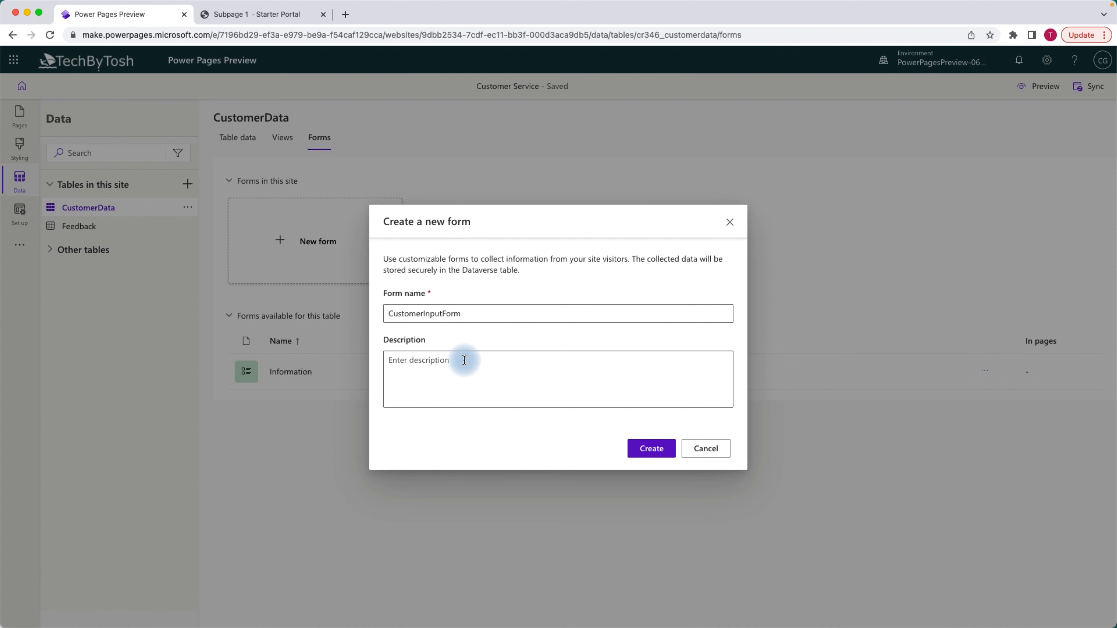
pyautogui.click(650, 450)
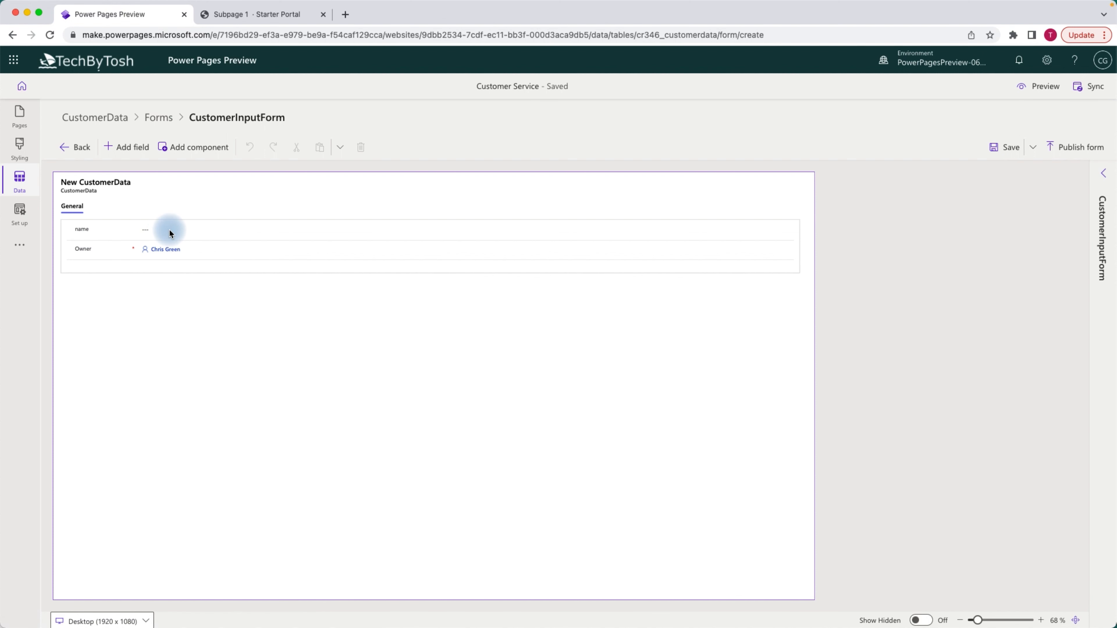
# Step: Try to delete the Owner field from CustomerInputForm
pyautogui.click(210, 251)
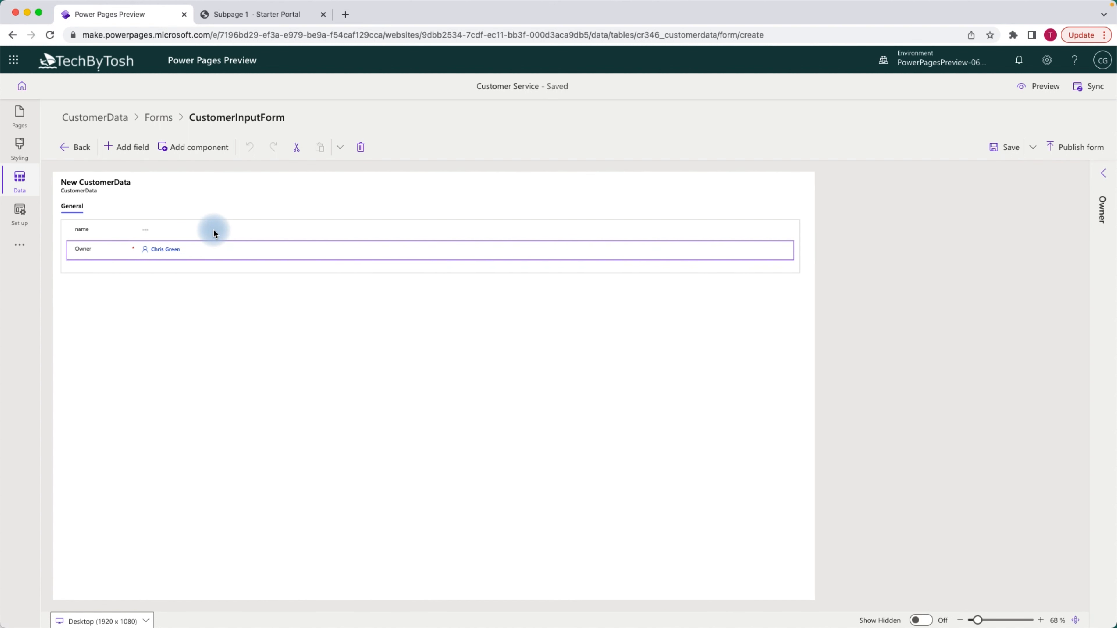
pyautogui.click(361, 148)
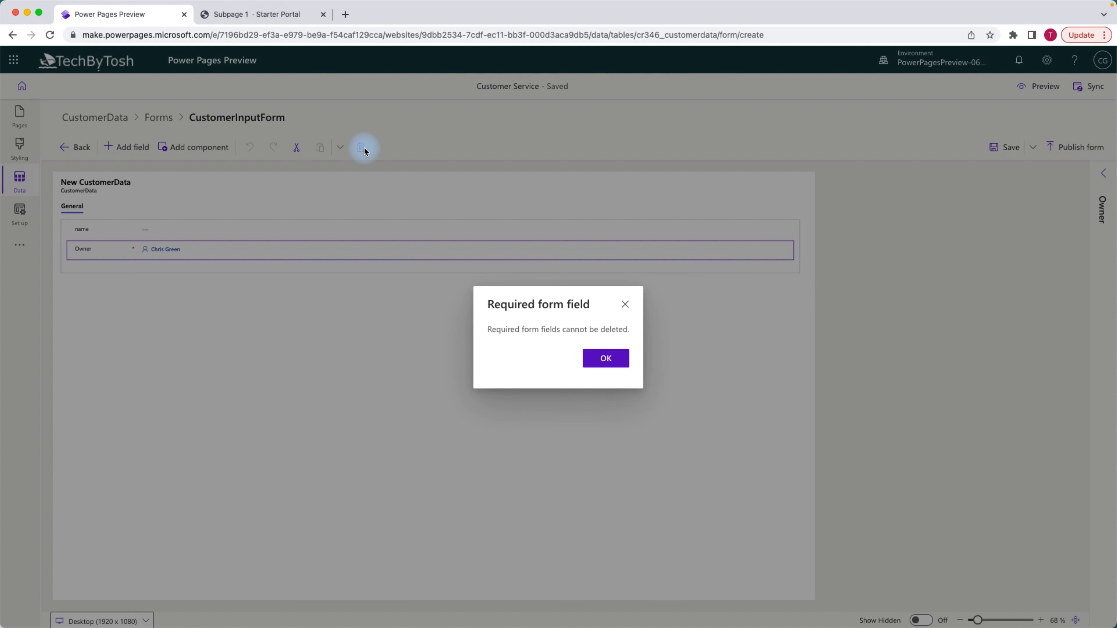
pyautogui.click(606, 359)
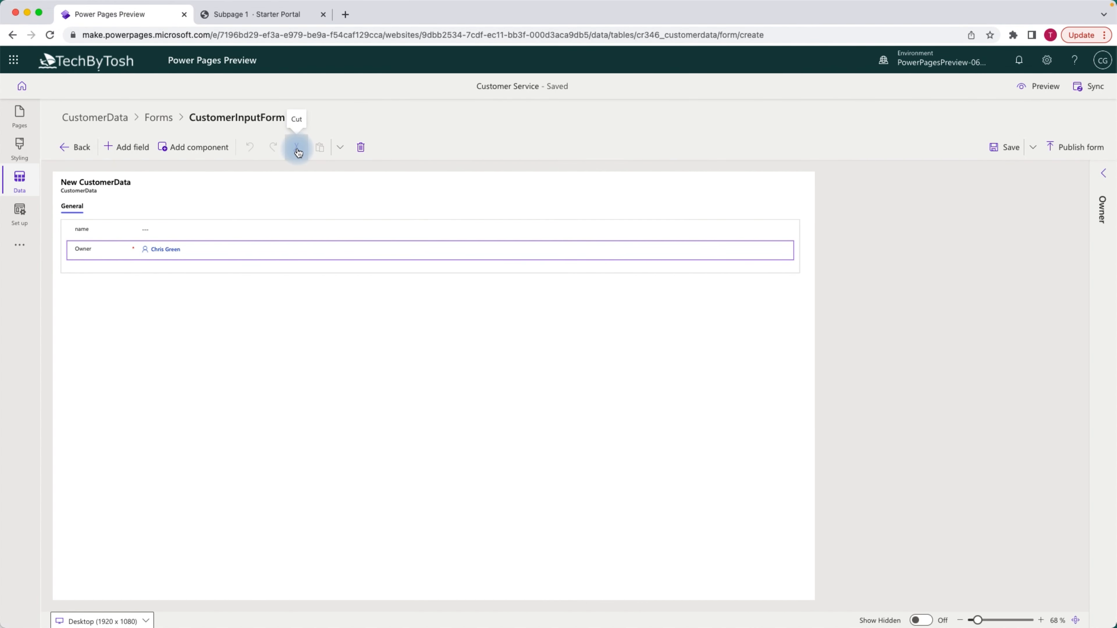
pyautogui.click(136, 244)
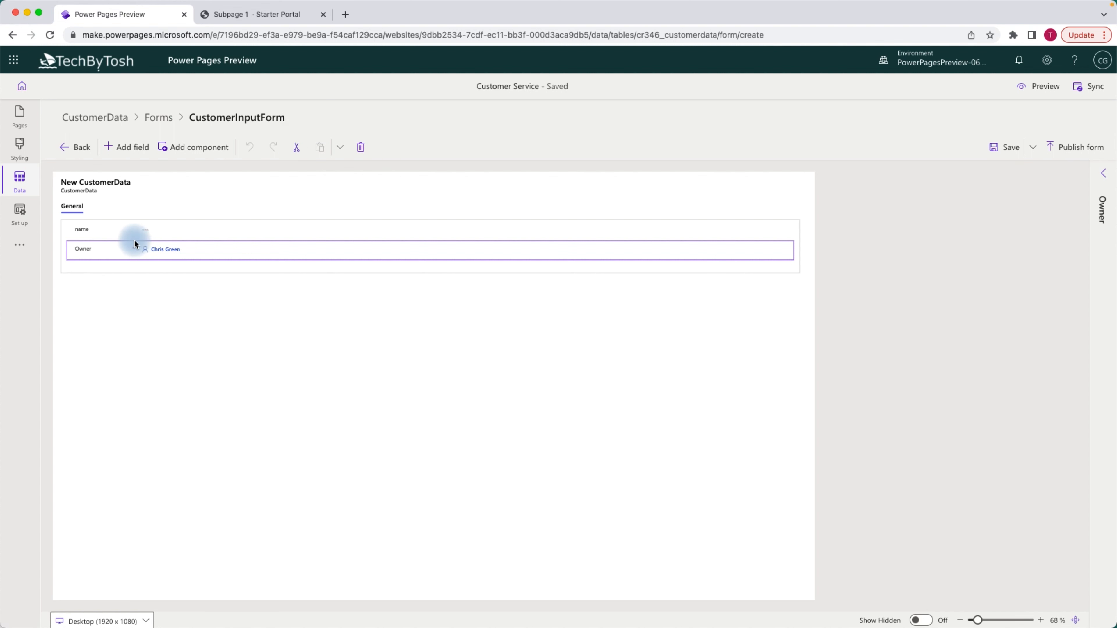
# Step: Hide the Owner field on CustomerInputForm through its display options, and save the form
pyautogui.click(1103, 175)
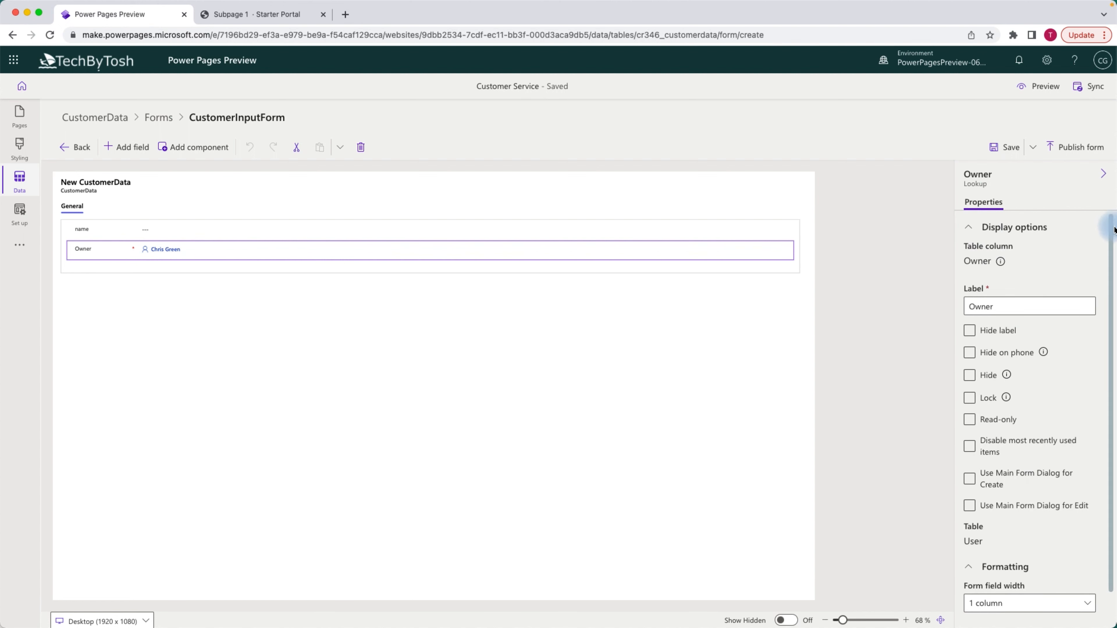
pyautogui.moveTo(1114, 225); pyautogui.dragTo(1114, 282)
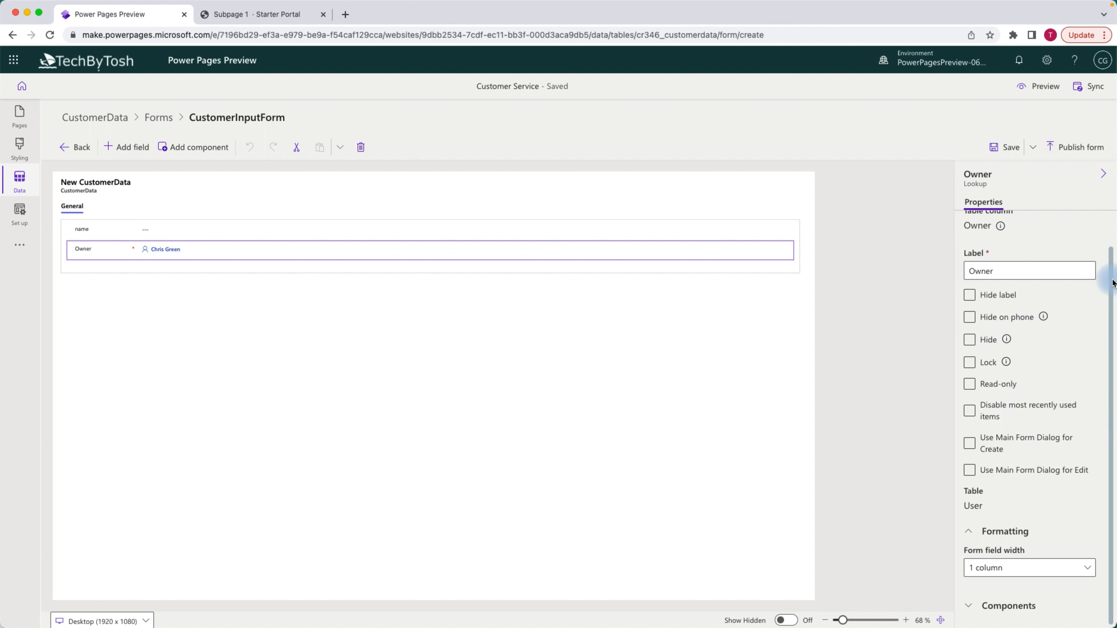
pyautogui.click(970, 340)
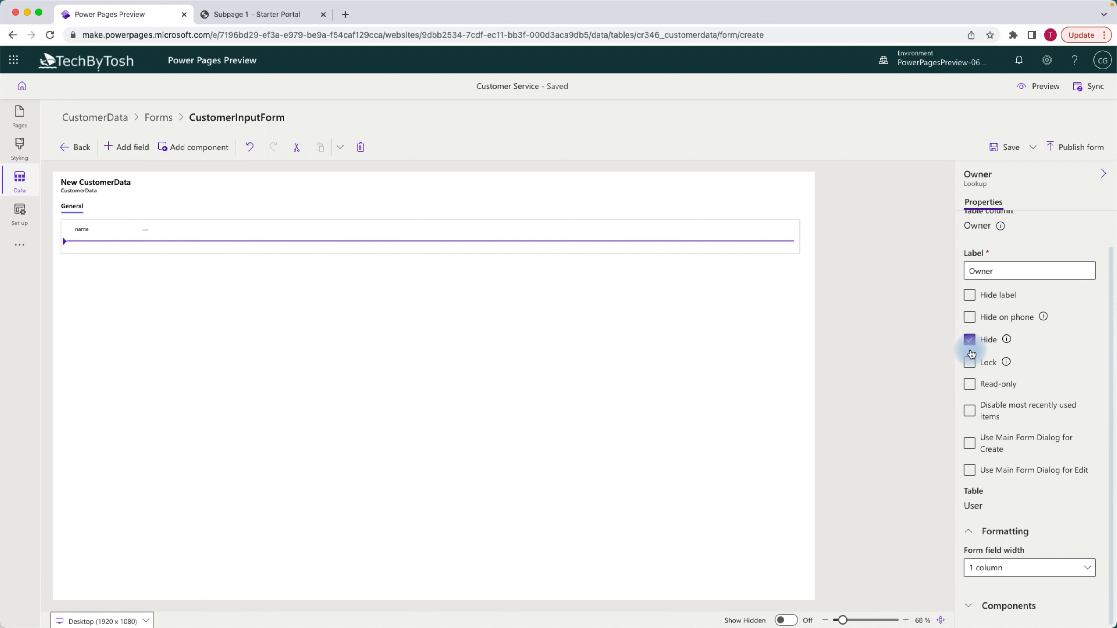
pyautogui.click(996, 152)
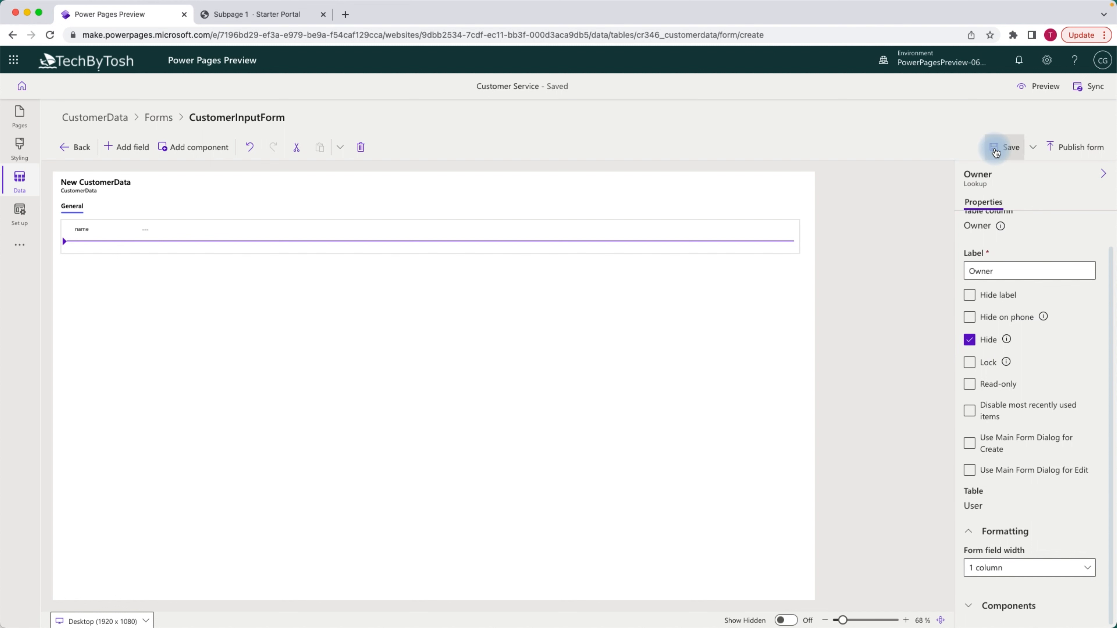
pyautogui.click(996, 152)
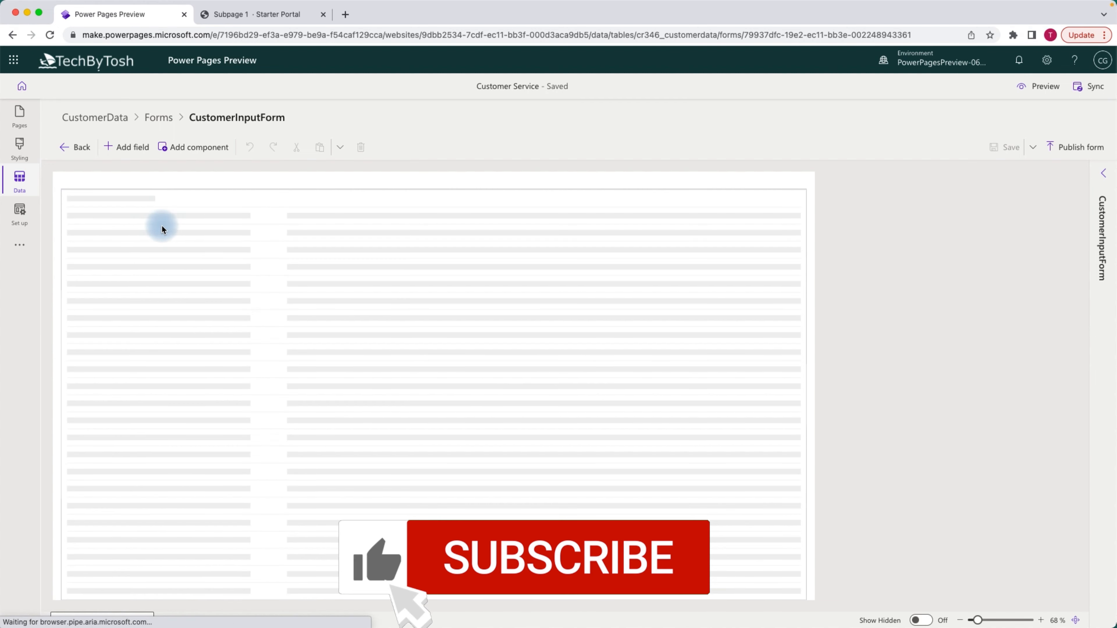
# Step: Add the unused CustomerComments table column as a field below the name field on the form
pyautogui.click(130, 150)
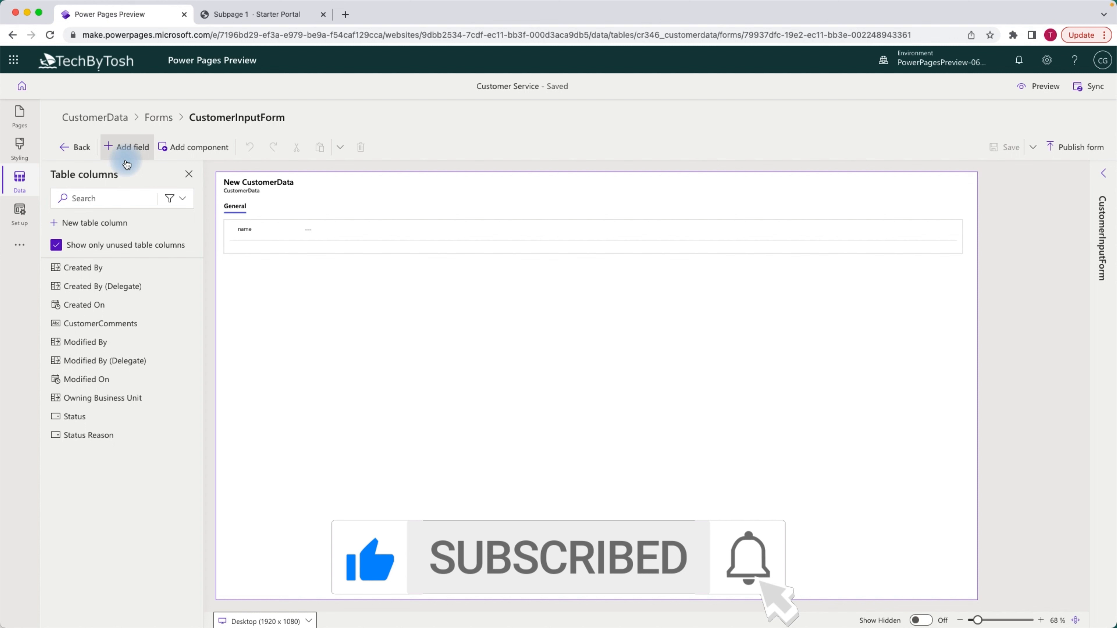
pyautogui.moveTo(95, 447)
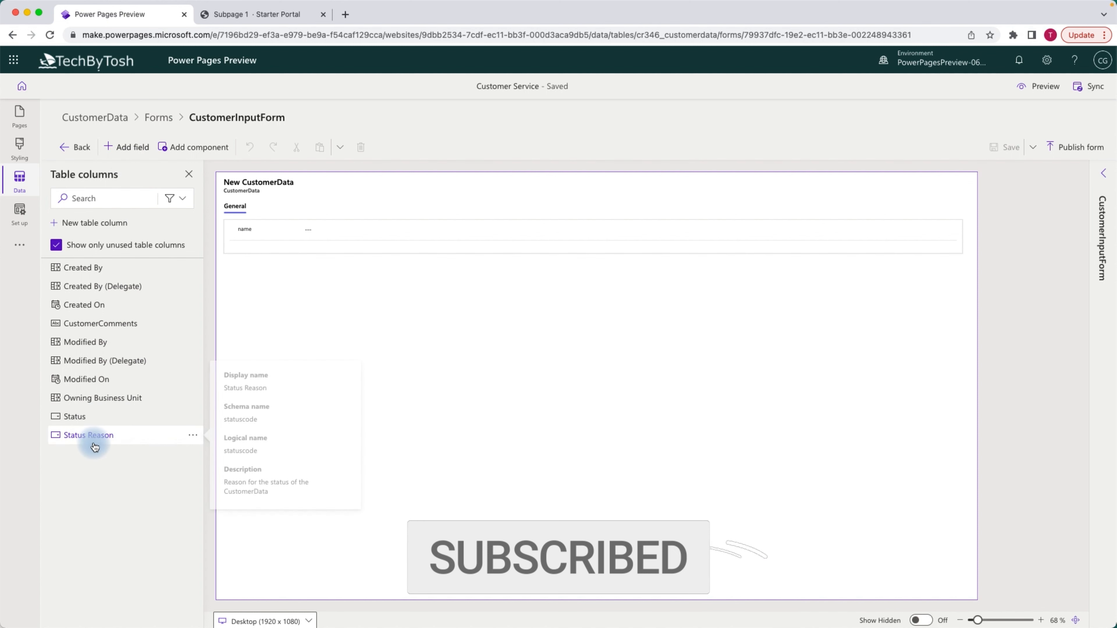
pyautogui.click(101, 325)
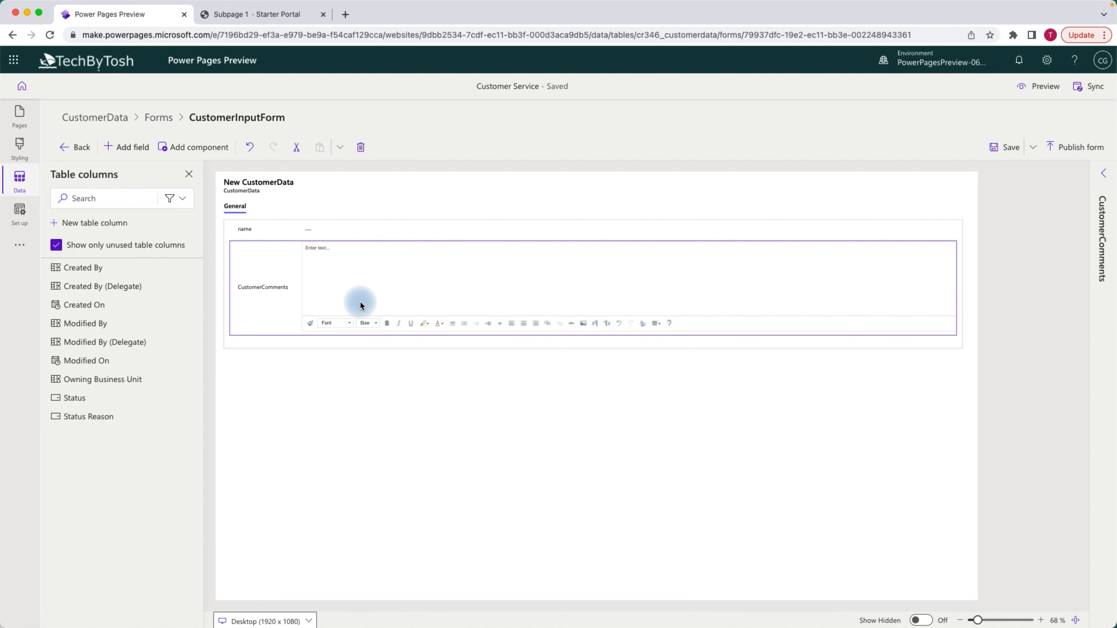
# Step: Try a 2-Column section below the General section, with the name field in its first column and CustomerComments in its second
pyautogui.click(189, 149)
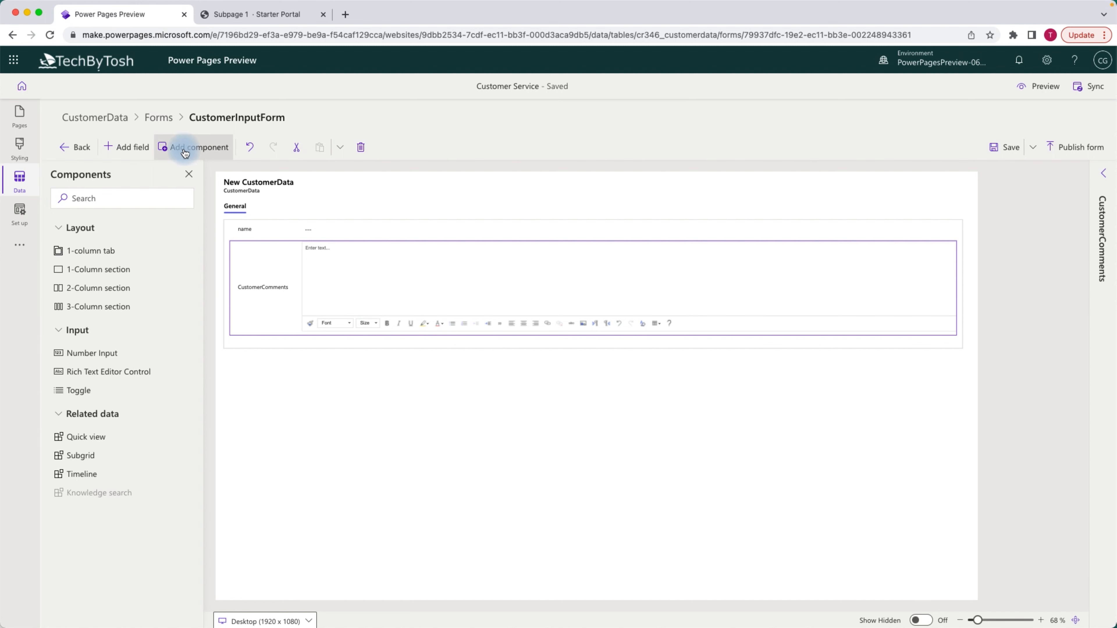
pyautogui.click(93, 288)
pyautogui.moveTo(93, 292); pyautogui.dragTo(353, 310)
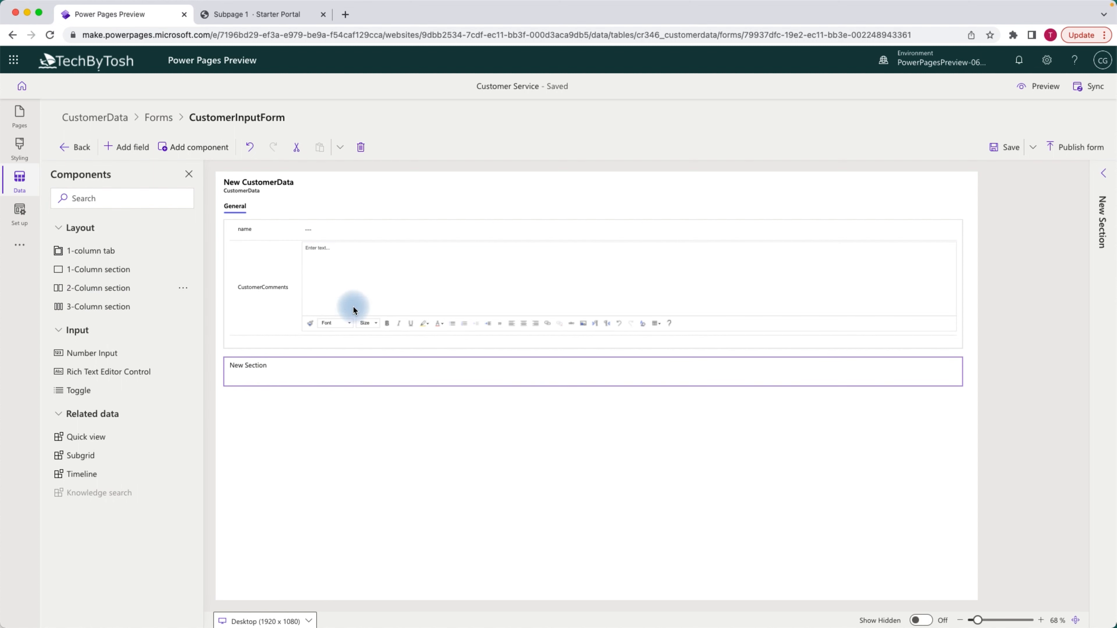
pyautogui.click(403, 230)
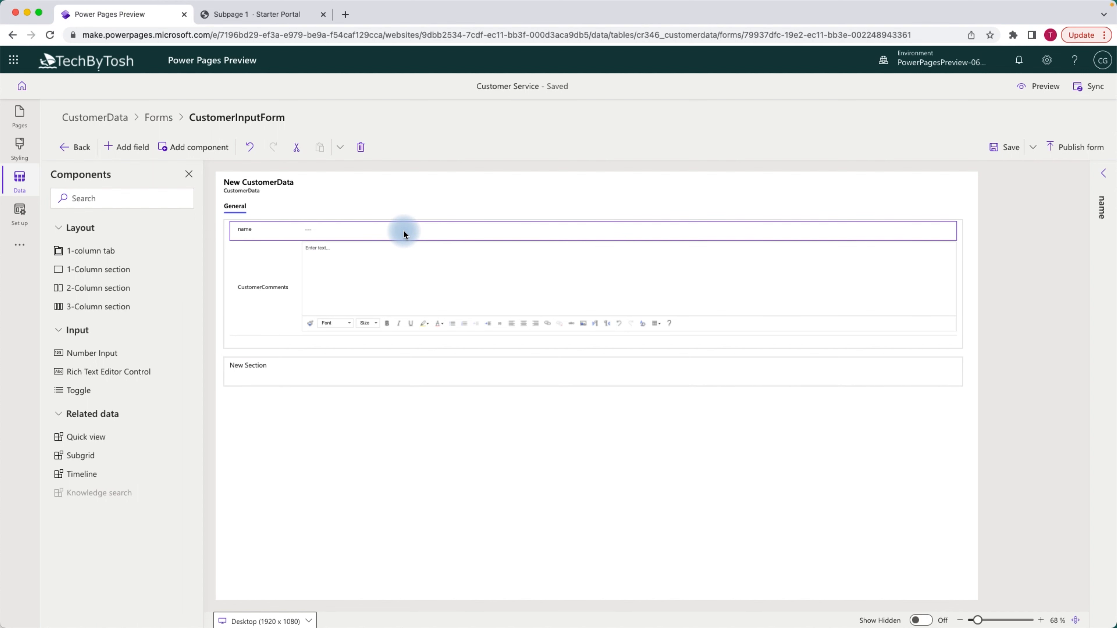
pyautogui.click(307, 373)
pyautogui.moveTo(308, 374); pyautogui.dragTo(308, 374)
pyautogui.moveTo(381, 249); pyautogui.dragTo(665, 353)
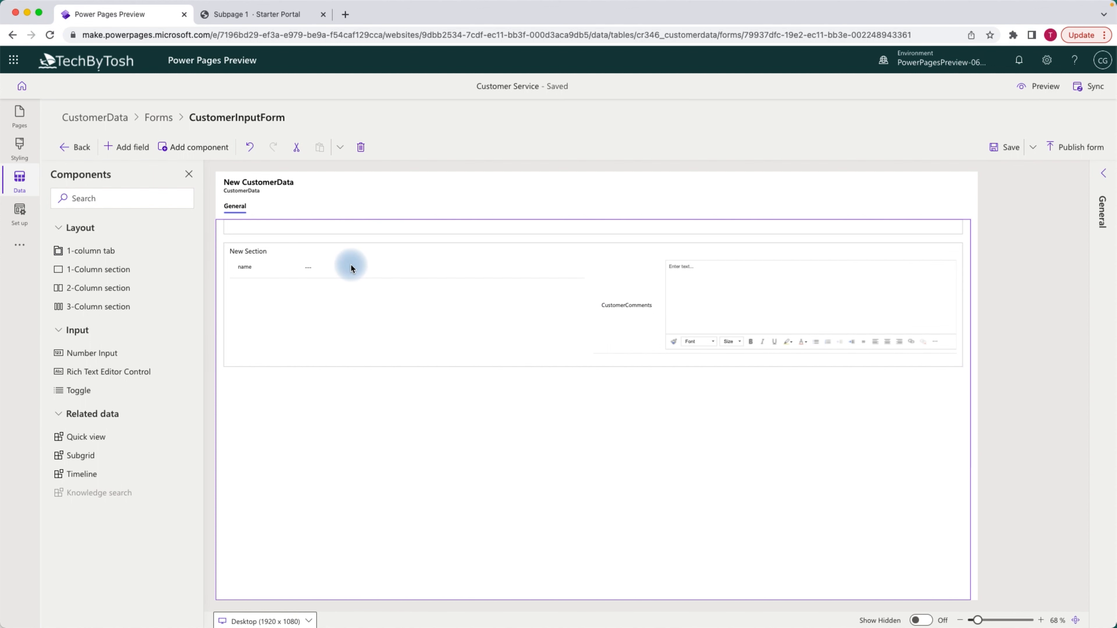
# Step: Undo the moves of both fields and the addition of the 2-Column section
pyautogui.click(250, 148)
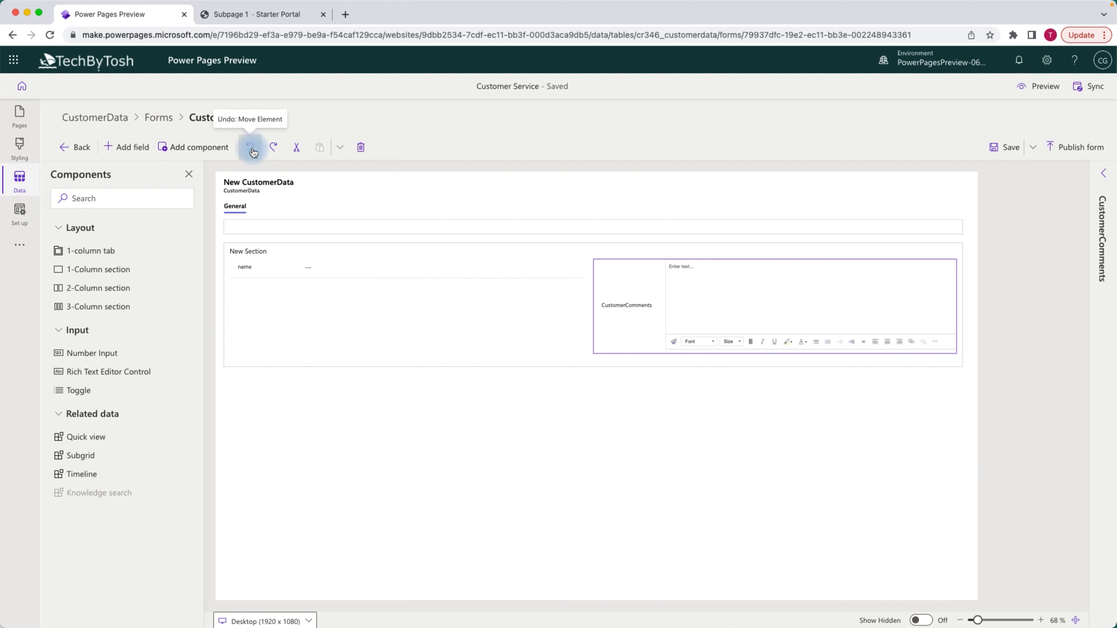
pyautogui.click(251, 150)
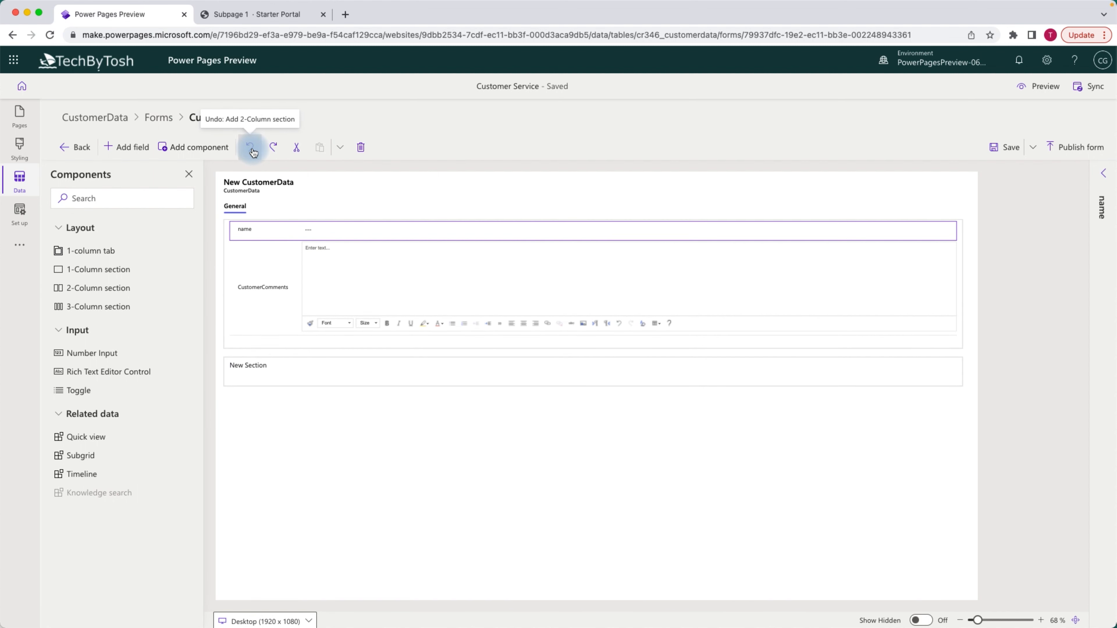
pyautogui.click(252, 150)
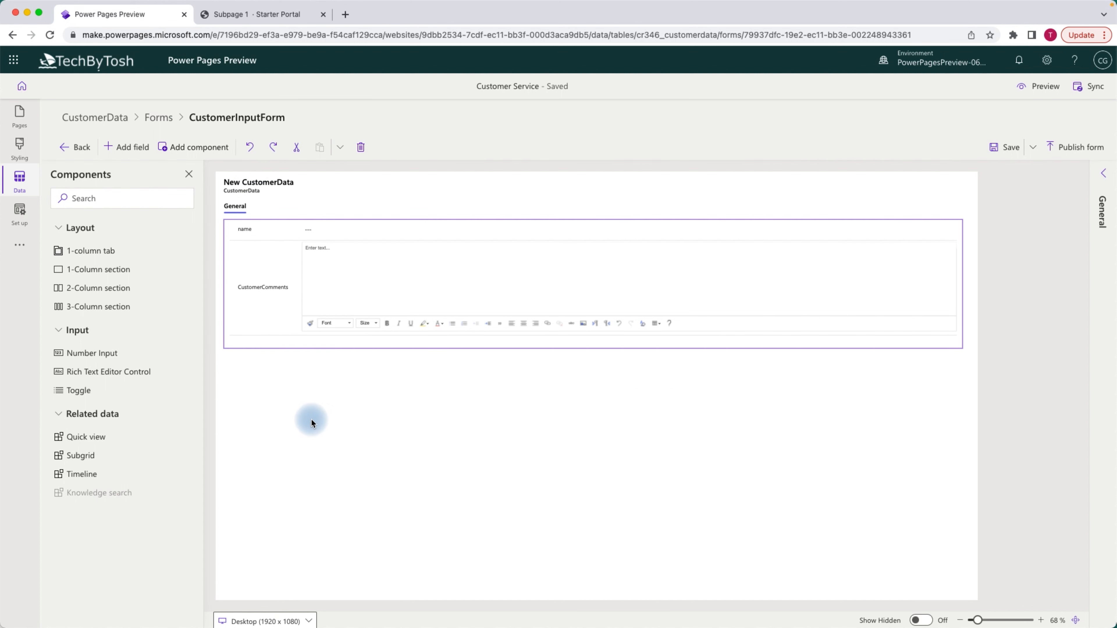
# Step: Save and publish CustomerInputForm, and return to the CustomerData table's list of forms
pyautogui.click(382, 284)
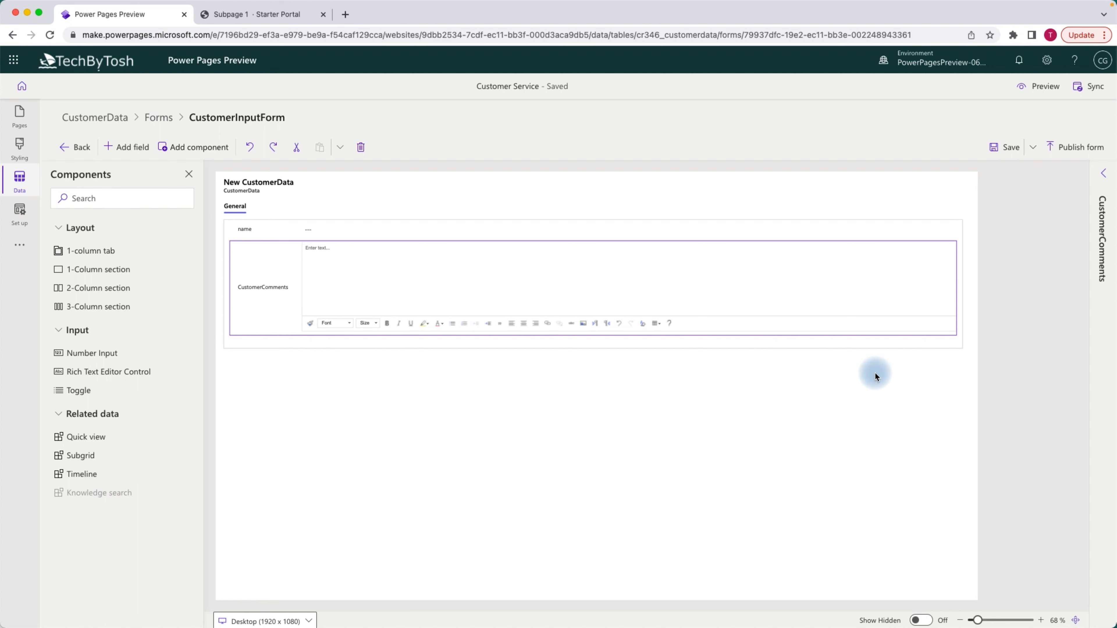
pyautogui.click(1001, 152)
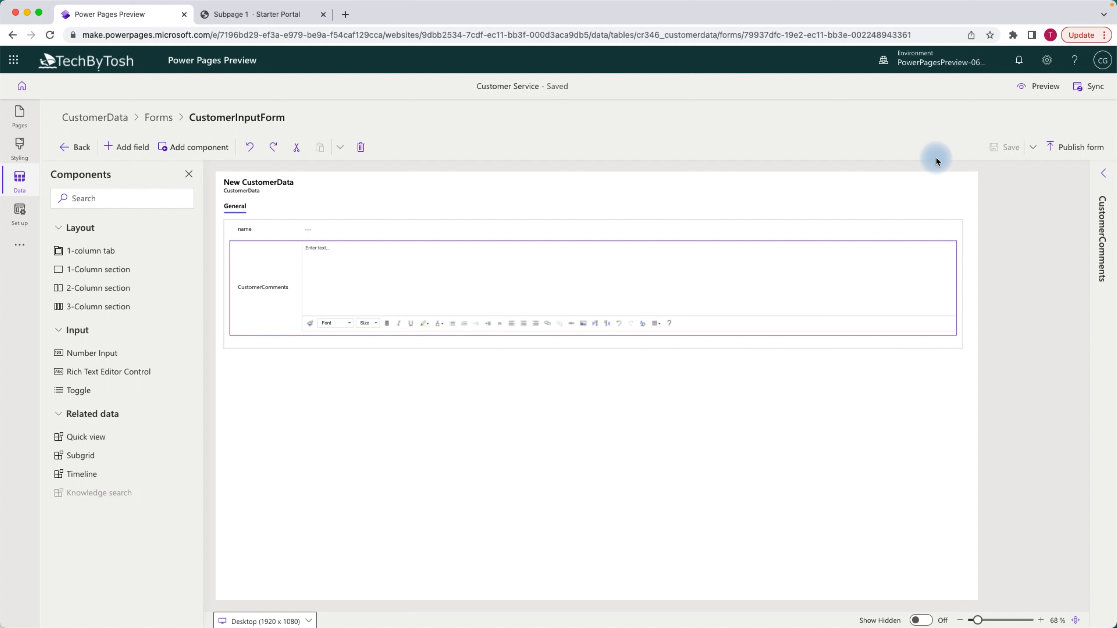
pyautogui.click(1089, 152)
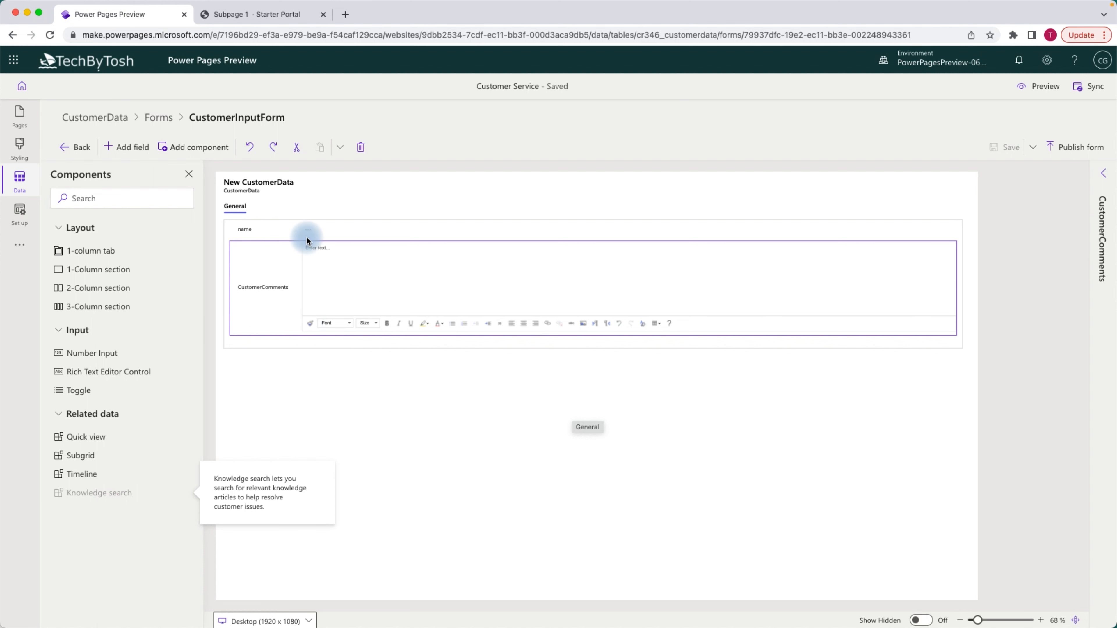
pyautogui.click(162, 121)
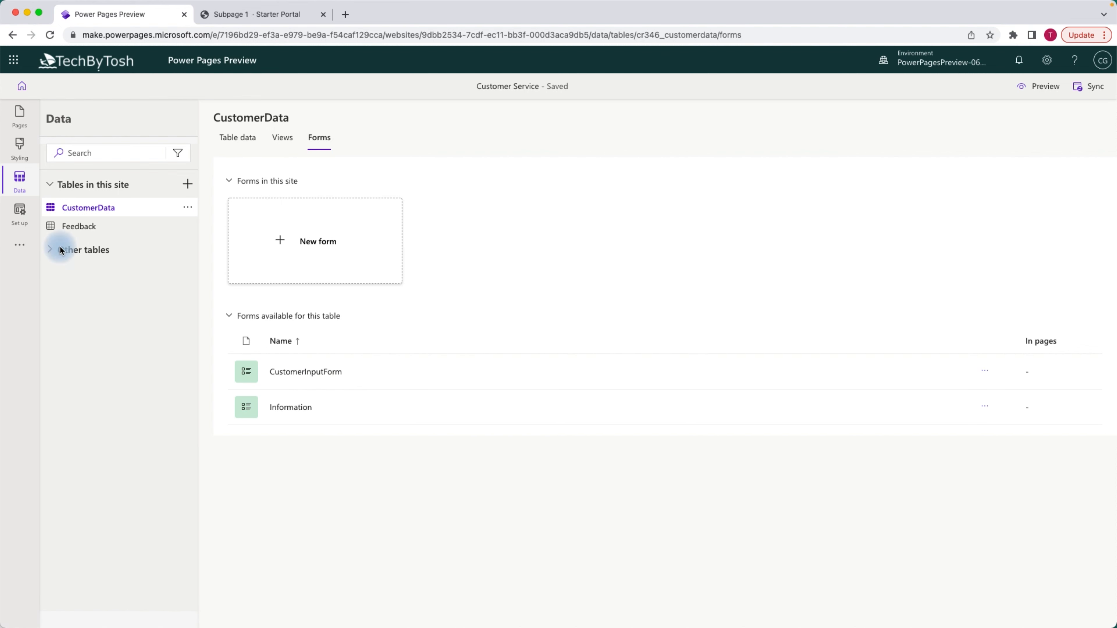
# Step: Open the site's Home page for editing and add a 1 Column section beneath the thin grey strip below the headline section
pyautogui.click(20, 117)
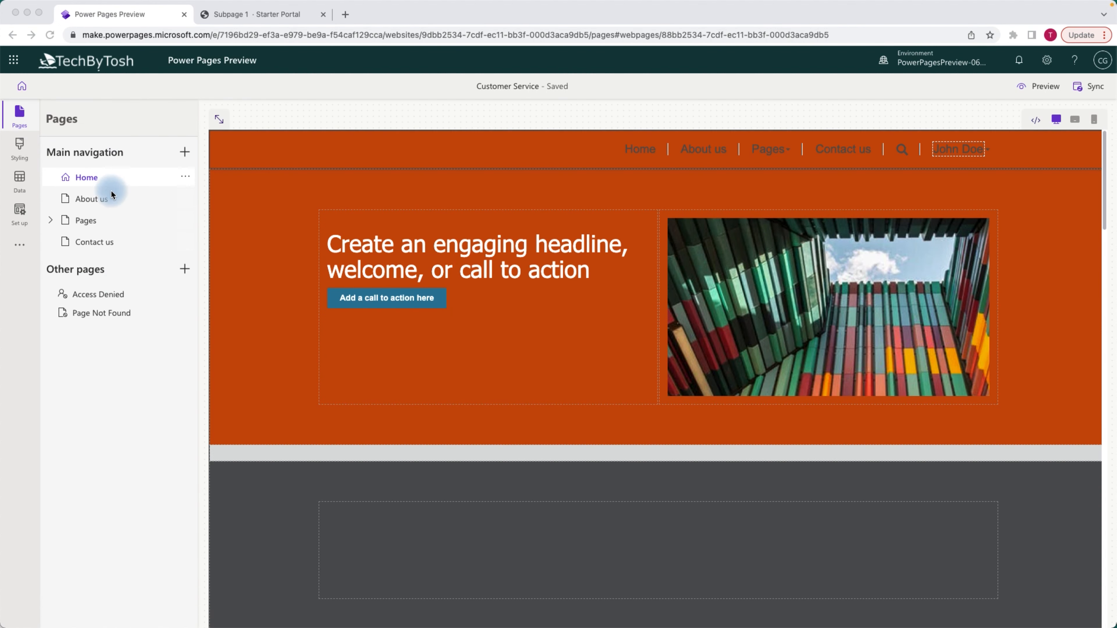
pyautogui.click(87, 178)
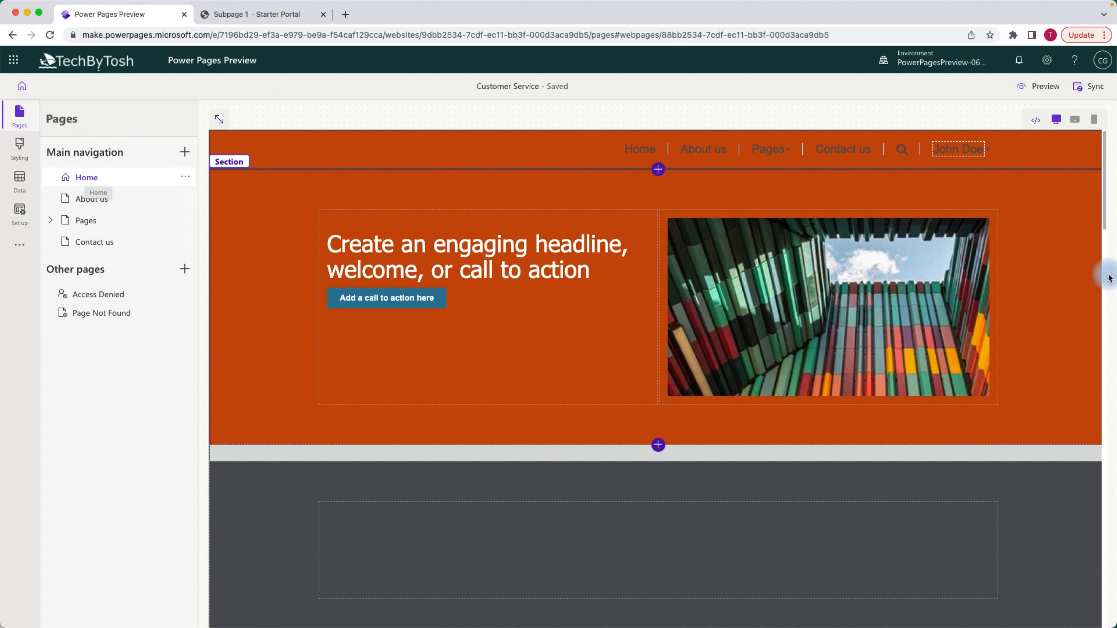
pyautogui.scroll(-3, 1105, 207)
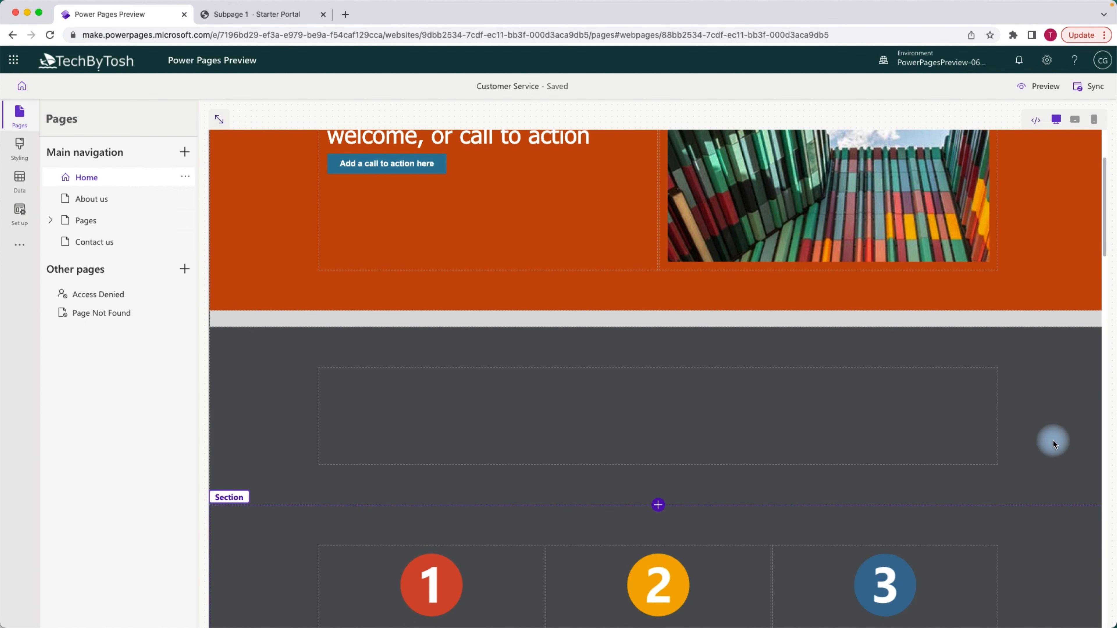
pyautogui.scroll(3, 1105, 224)
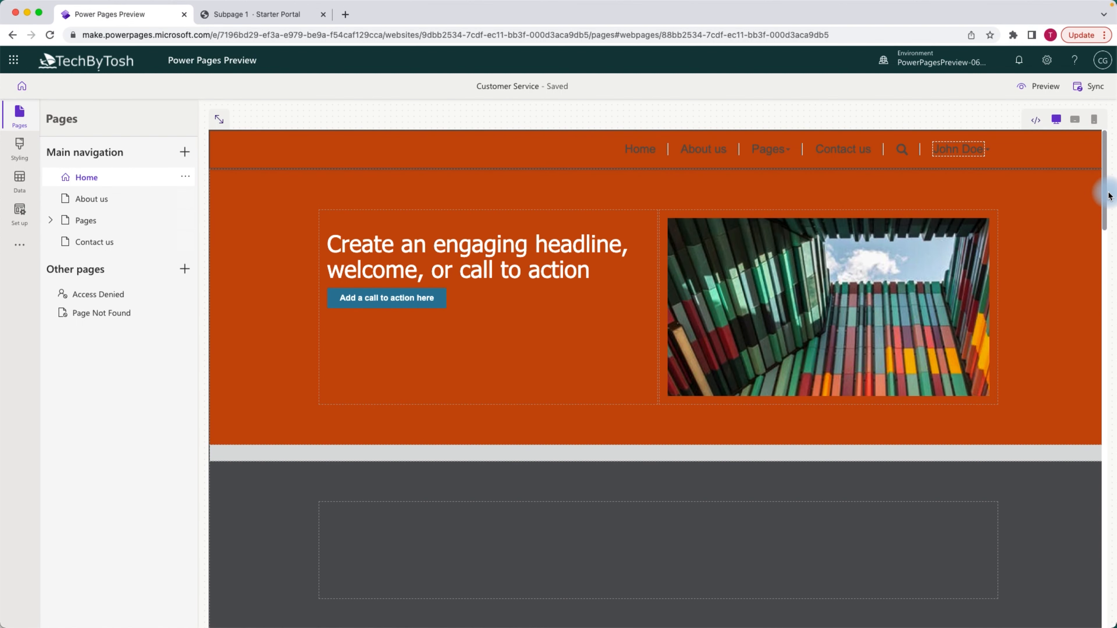
pyautogui.click(658, 462)
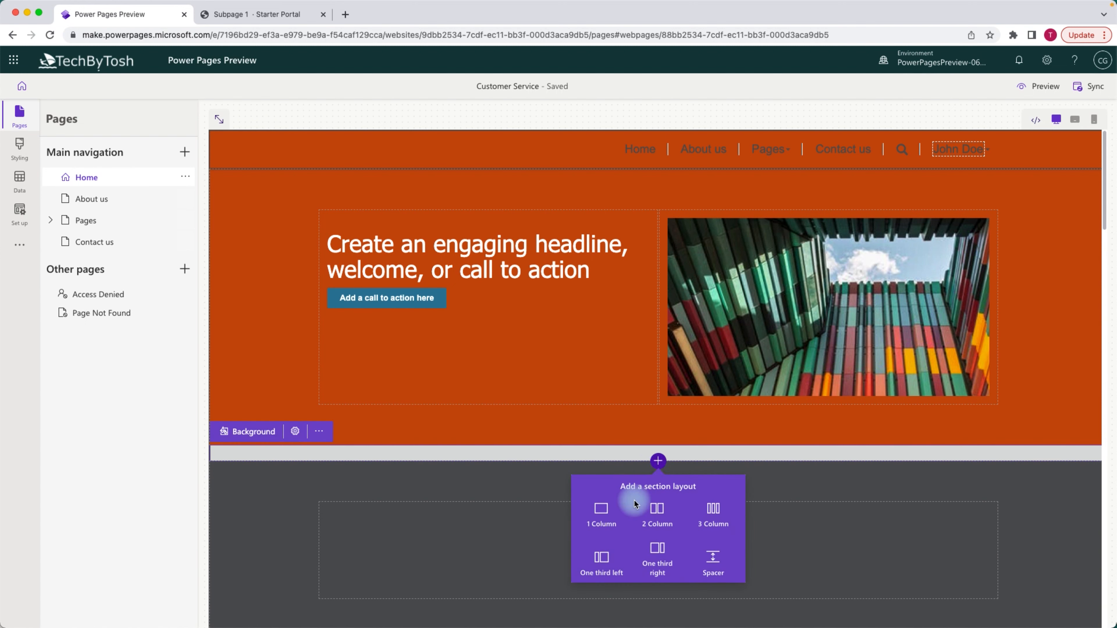
pyautogui.click(603, 515)
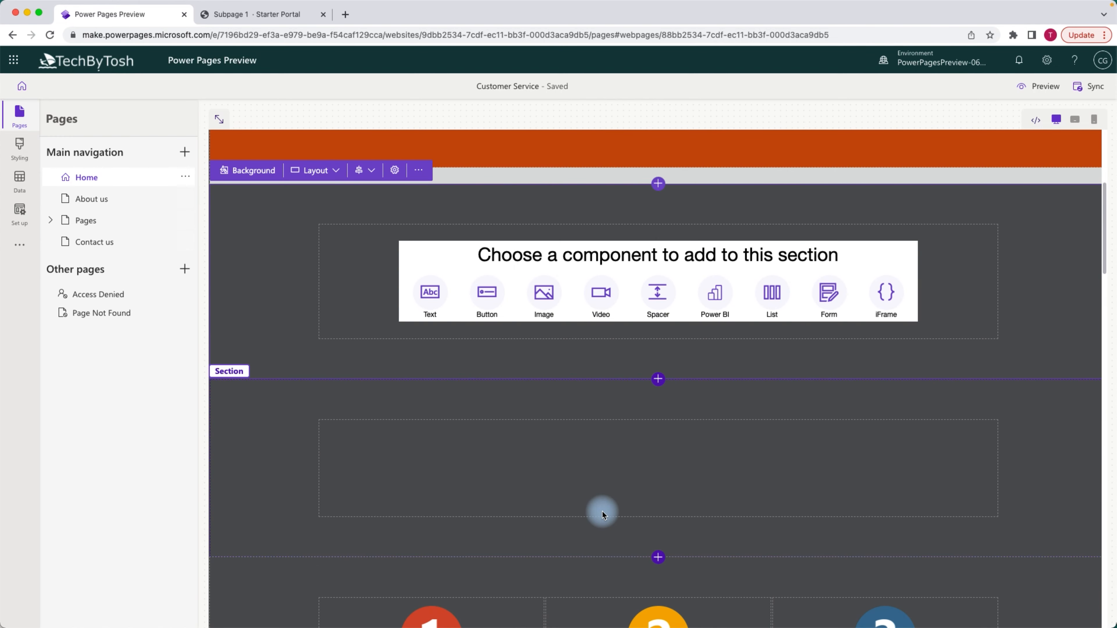
# Step: Set the new section's background fill color to white
pyautogui.click(236, 172)
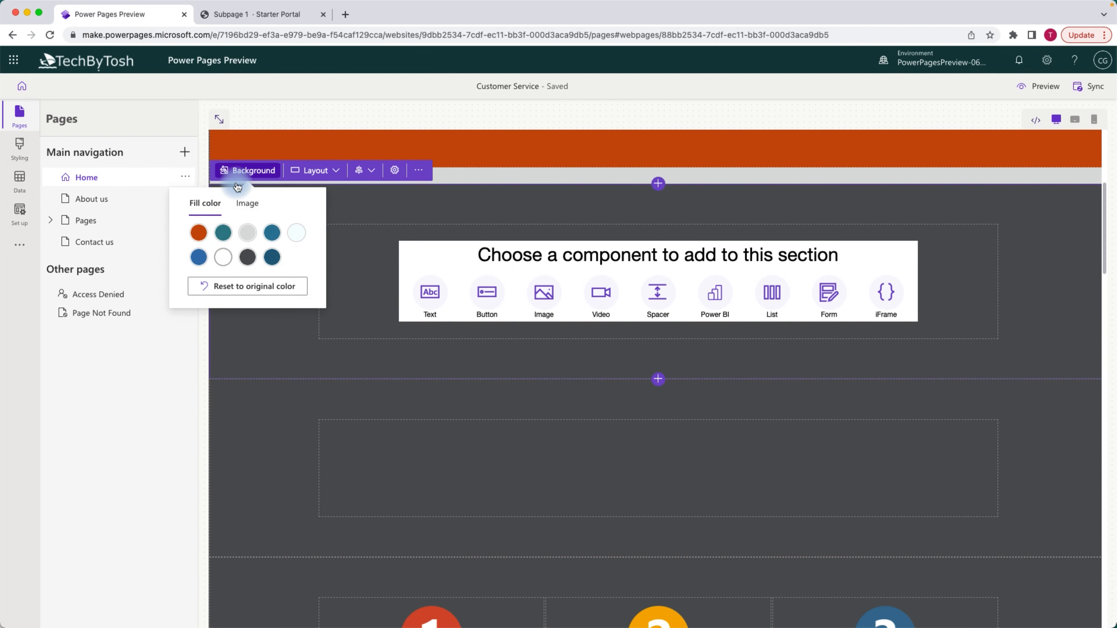
pyautogui.click(223, 257)
pyautogui.click(249, 293)
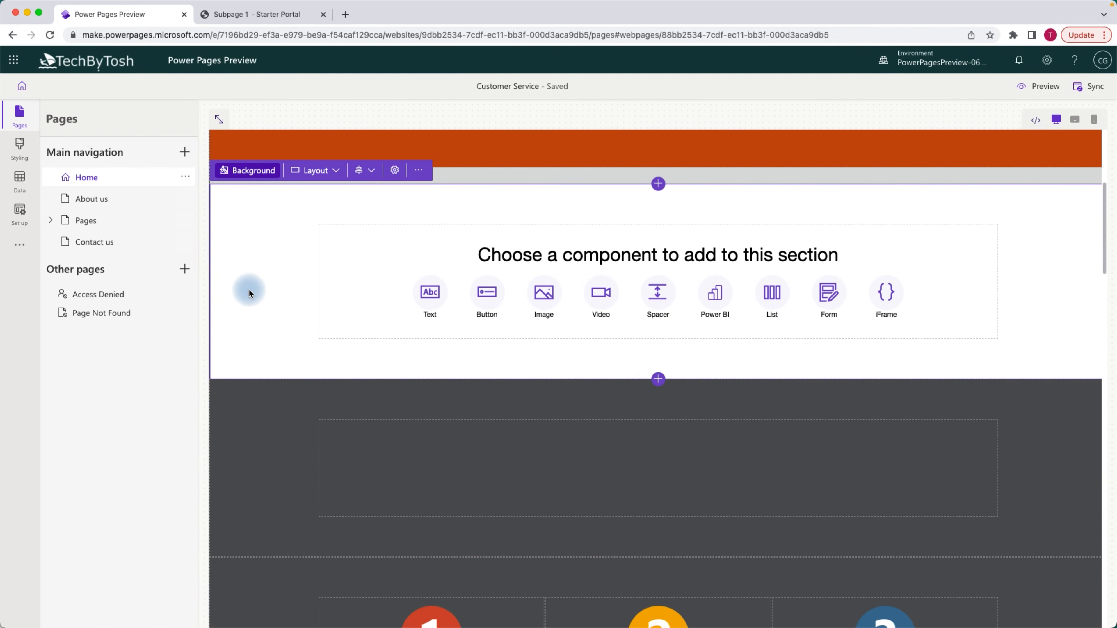
# Step: Add a form component to the white section as a new form, choosing the CustomerData table and its CustomerInputForm
pyautogui.click(832, 297)
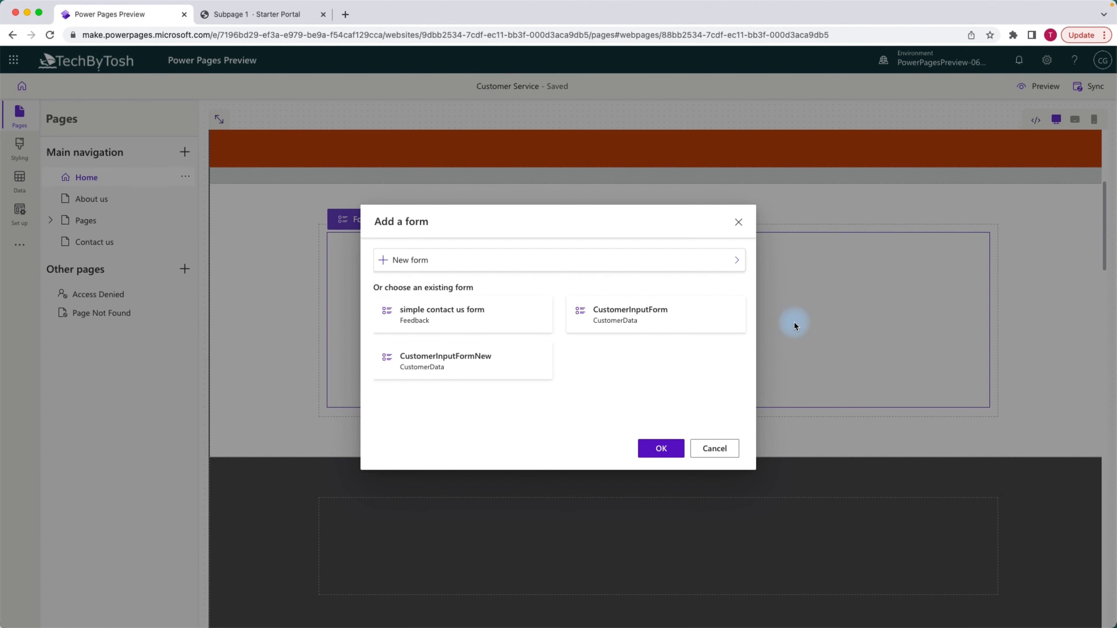
pyautogui.click(387, 359)
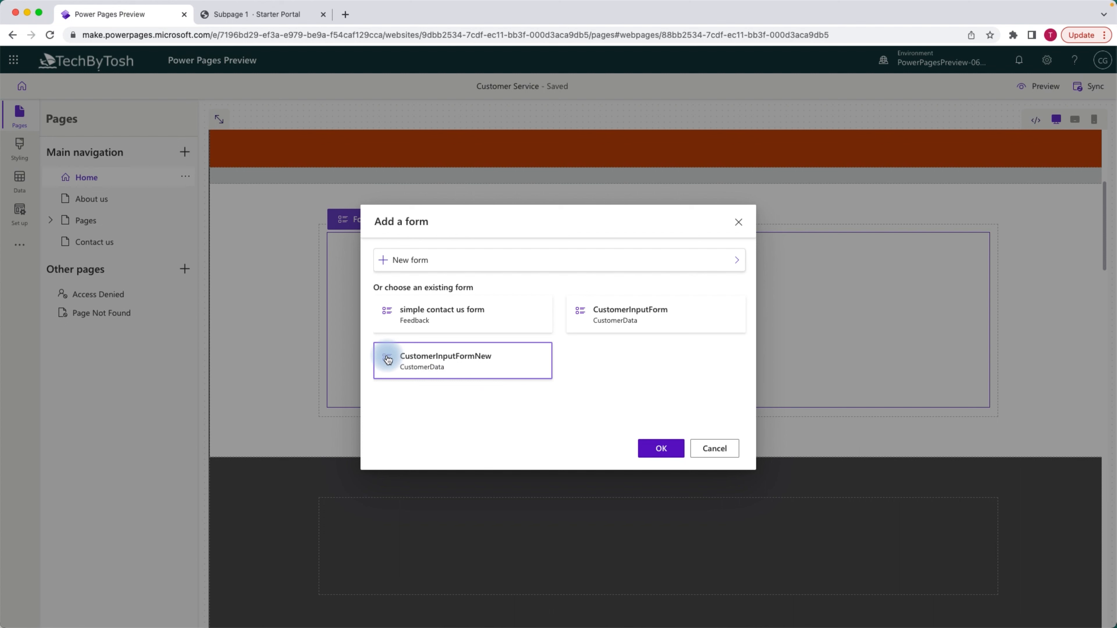
pyautogui.click(418, 262)
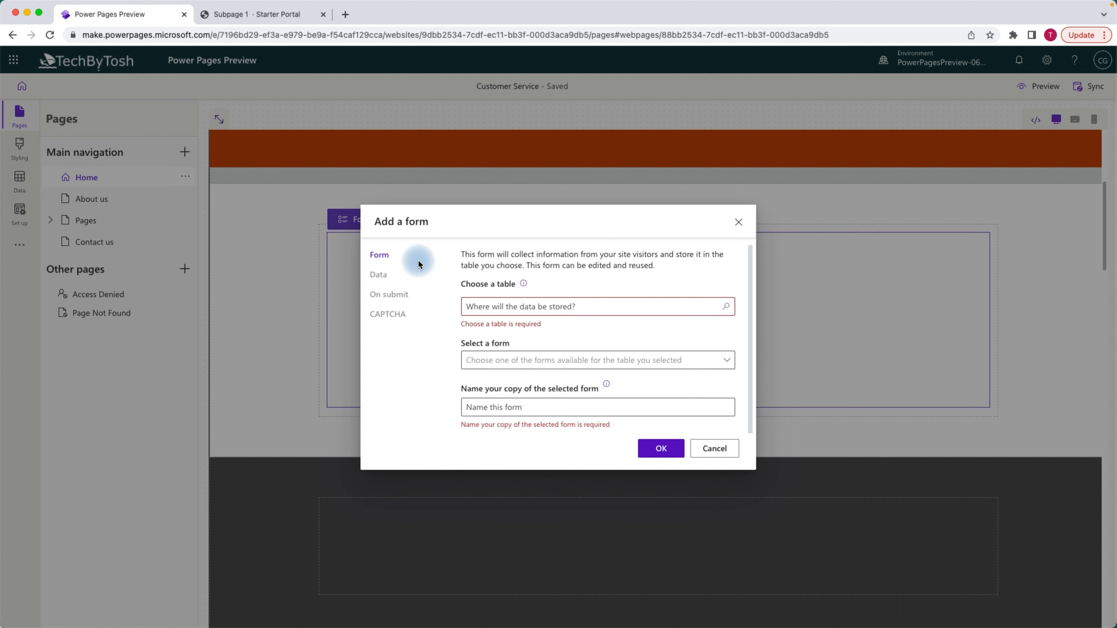
pyautogui.click(577, 305)
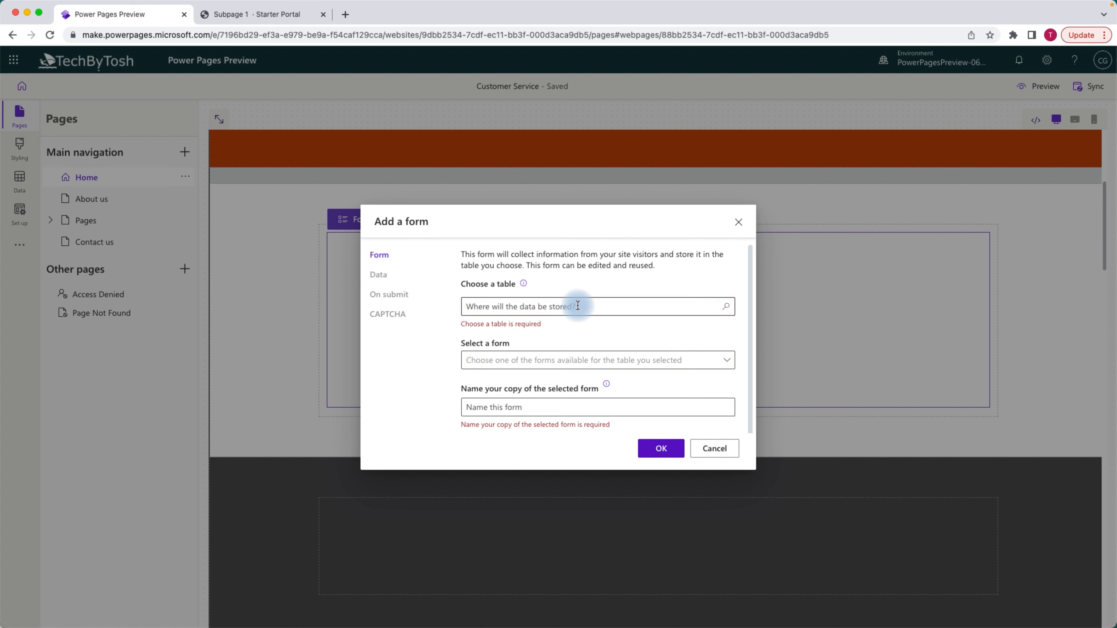
pyautogui.write('customer')
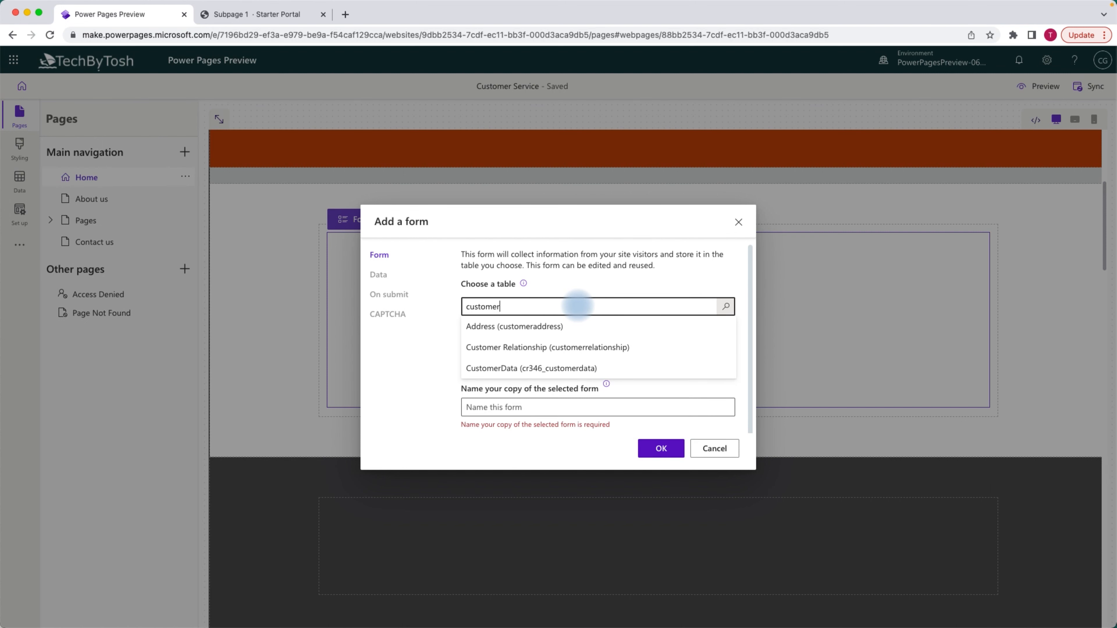
pyautogui.click(532, 369)
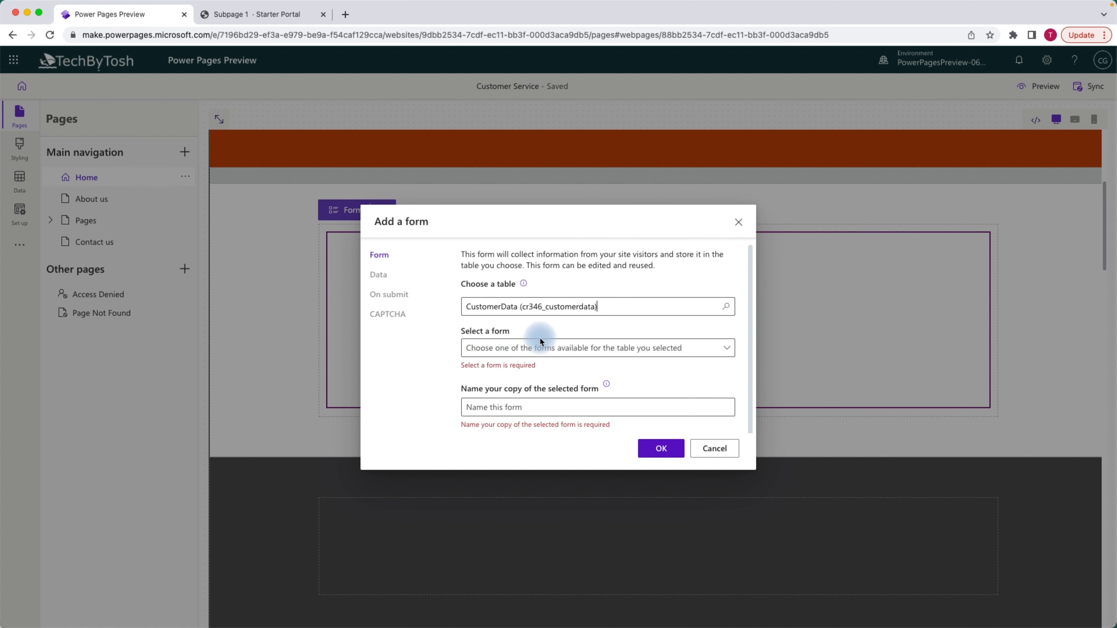
pyautogui.click(573, 348)
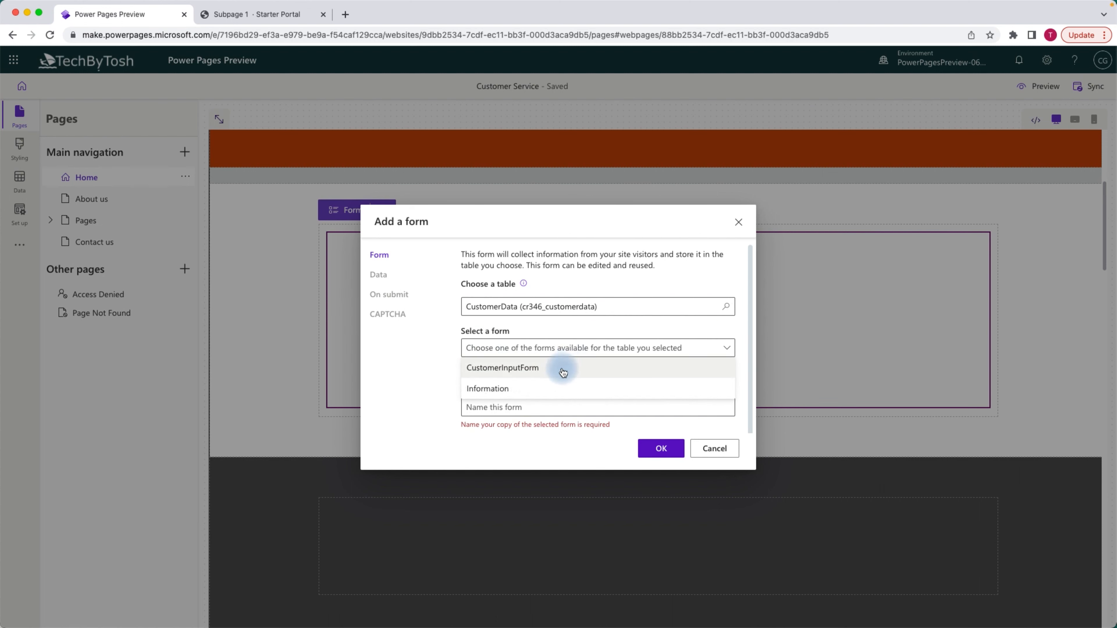
pyautogui.click(522, 370)
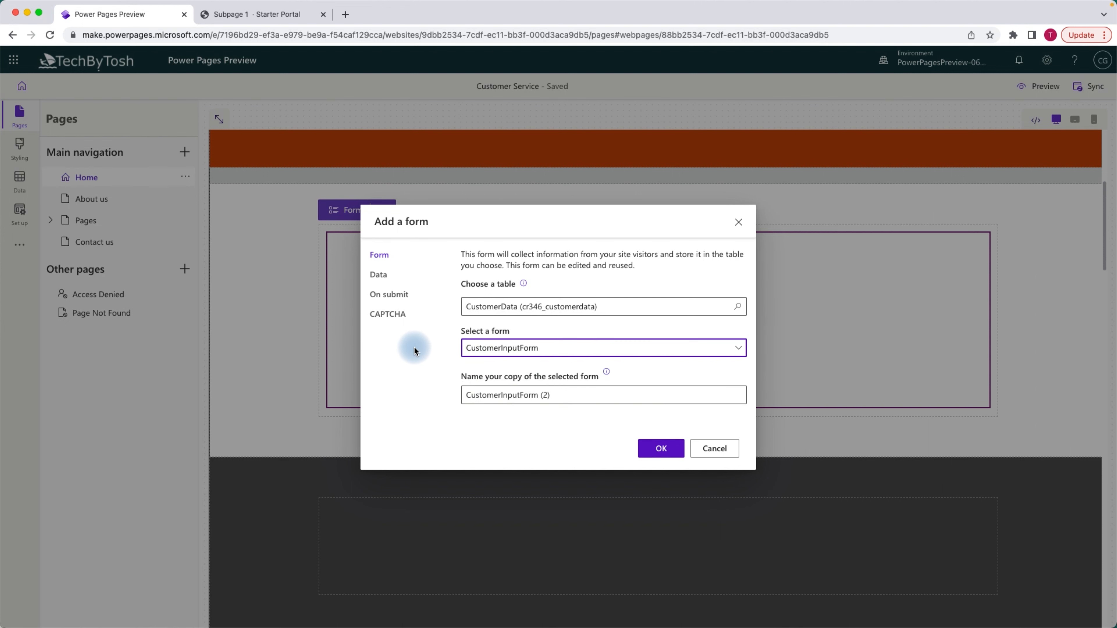
# Step: Name the form copy CustomerInputFormNewCopy, keep its data option at Creates a new record, and add the form to the section
pyautogui.click(565, 397)
pyautogui.press('BackSpace')
pyautogui.press('BackSpace')
pyautogui.press('BackSpace')
pyautogui.press('BackSpace')
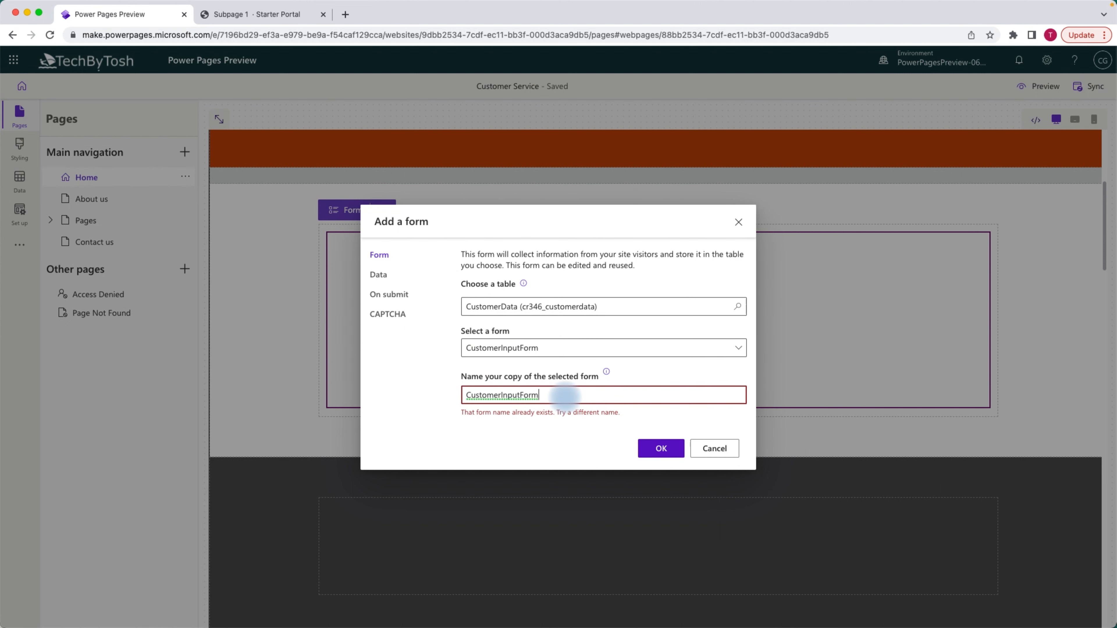
pyautogui.write('NewCopy')
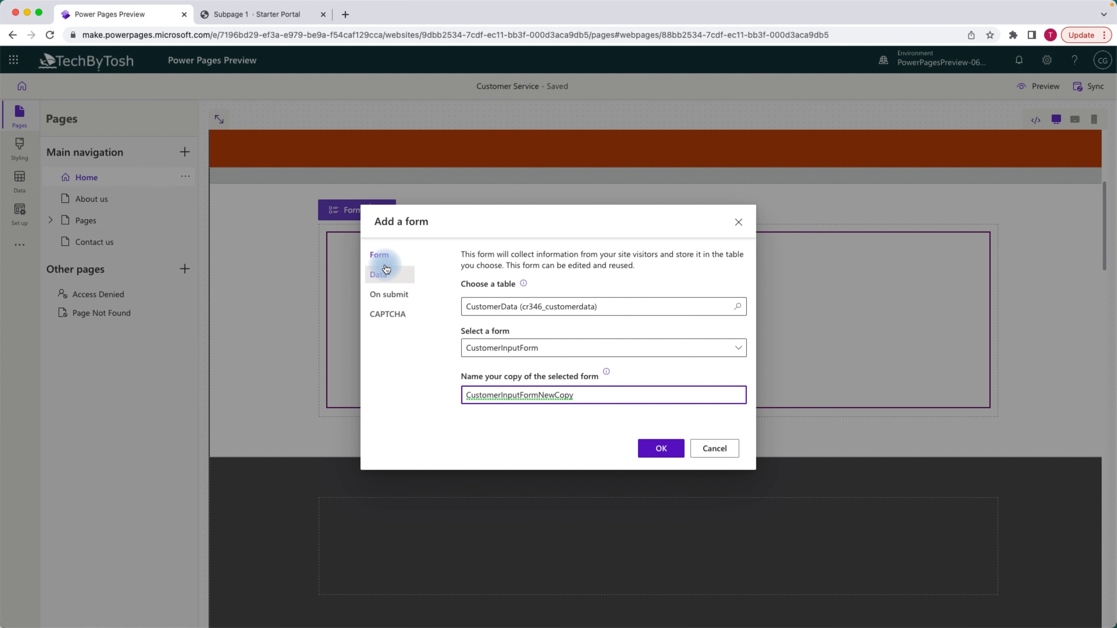
pyautogui.click(383, 281)
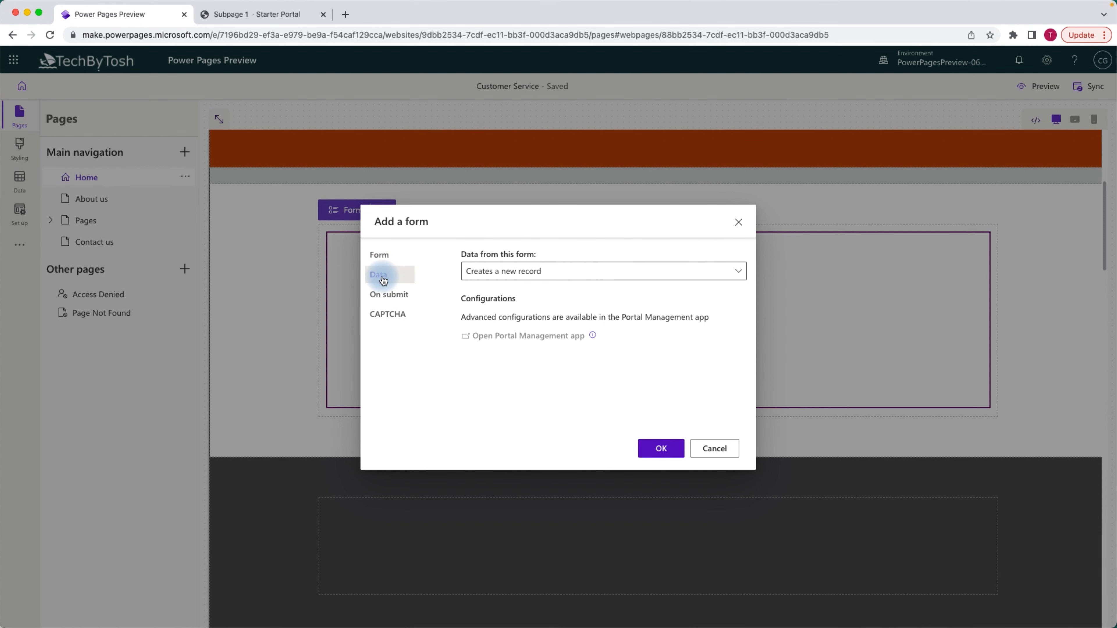
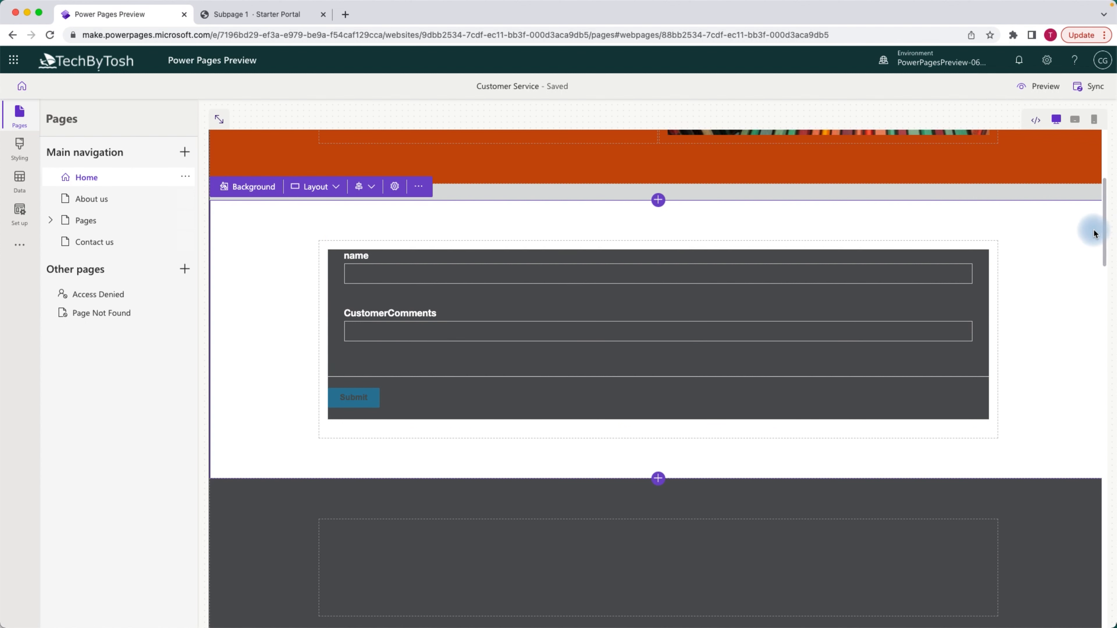
# Step: Switch to the live site and open its Home page to check the added form
pyautogui.moveTo(1105, 221)
pyautogui.mouseDown()
pyautogui.moveTo(1104, 201)
pyautogui.moveTo(1105, 219)
pyautogui.mouseUp()
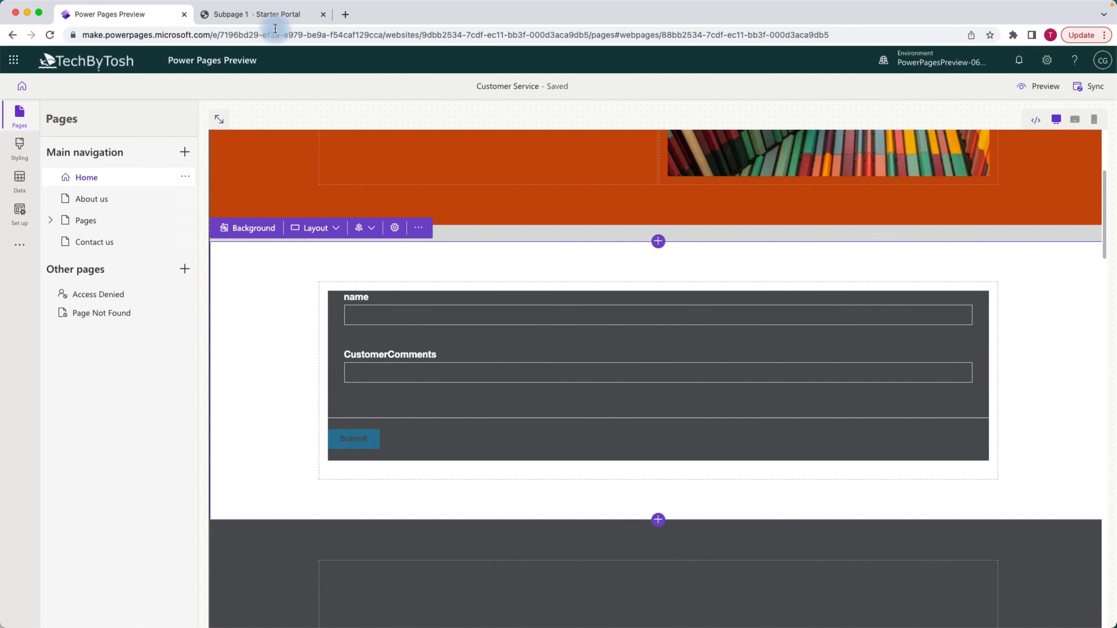
pyautogui.click(252, 16)
pyautogui.click(629, 65)
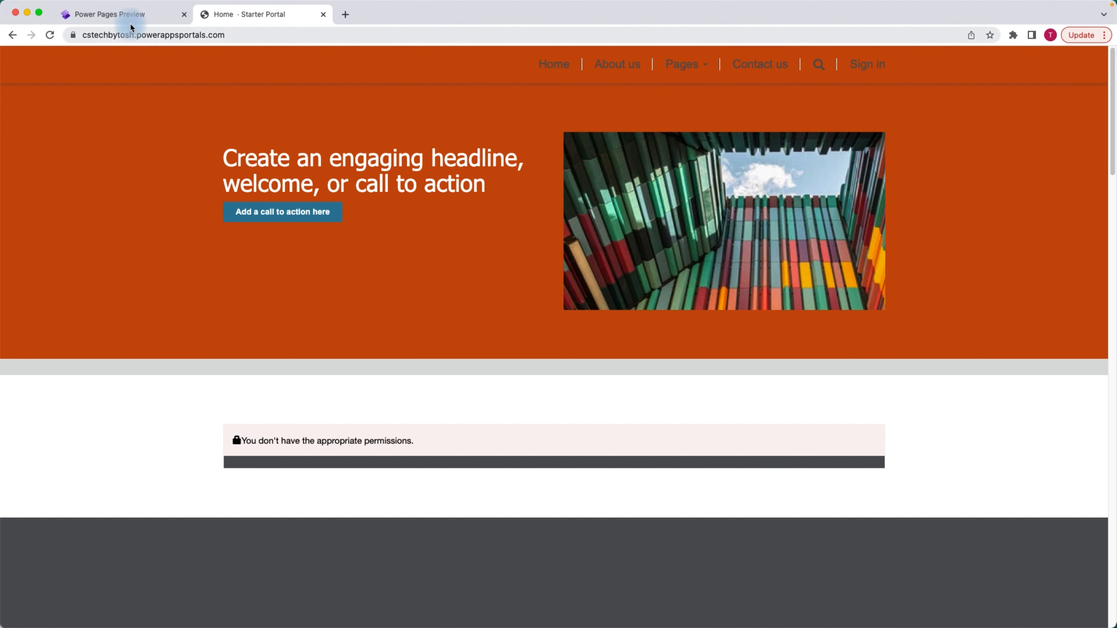
# Step: Return to the Power Pages editor and check the additional options of the CustomerData table
pyautogui.click(123, 15)
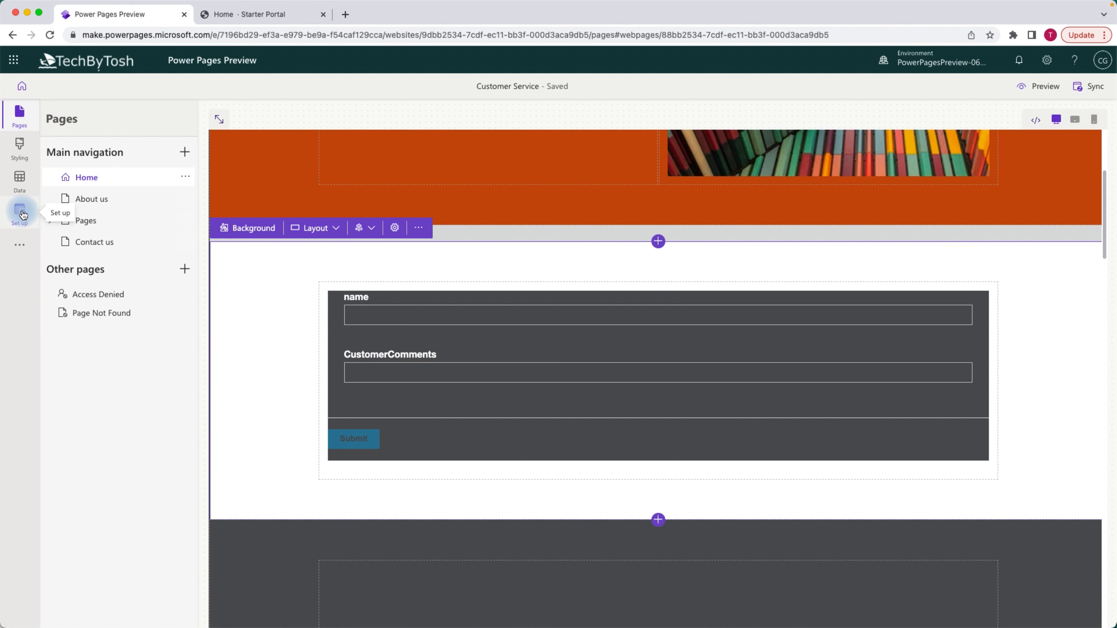
pyautogui.click(22, 182)
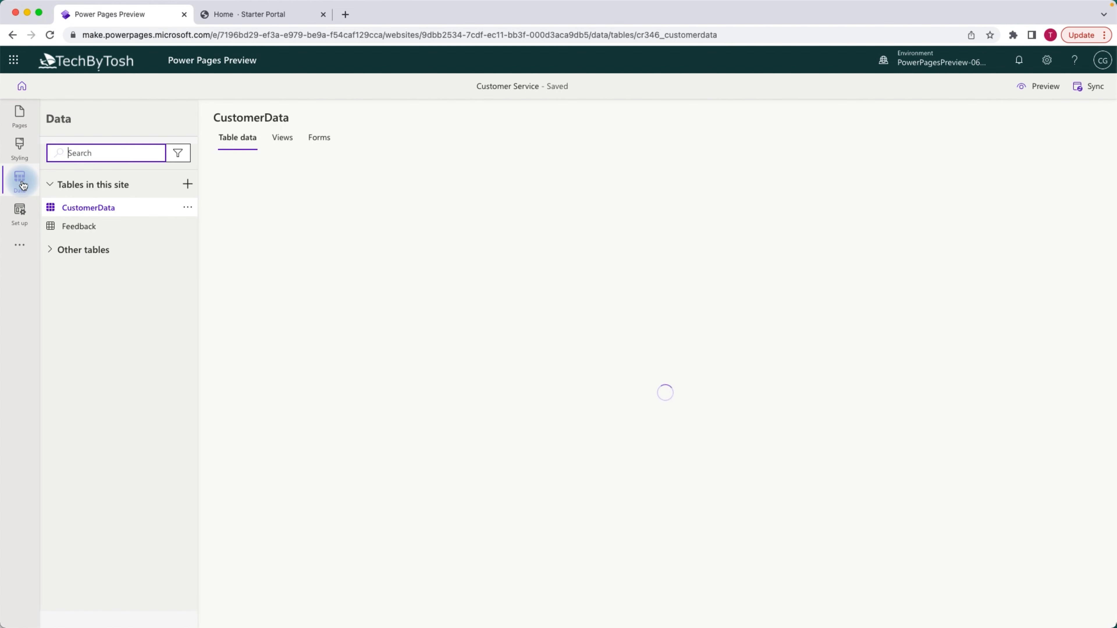
pyautogui.click(190, 210)
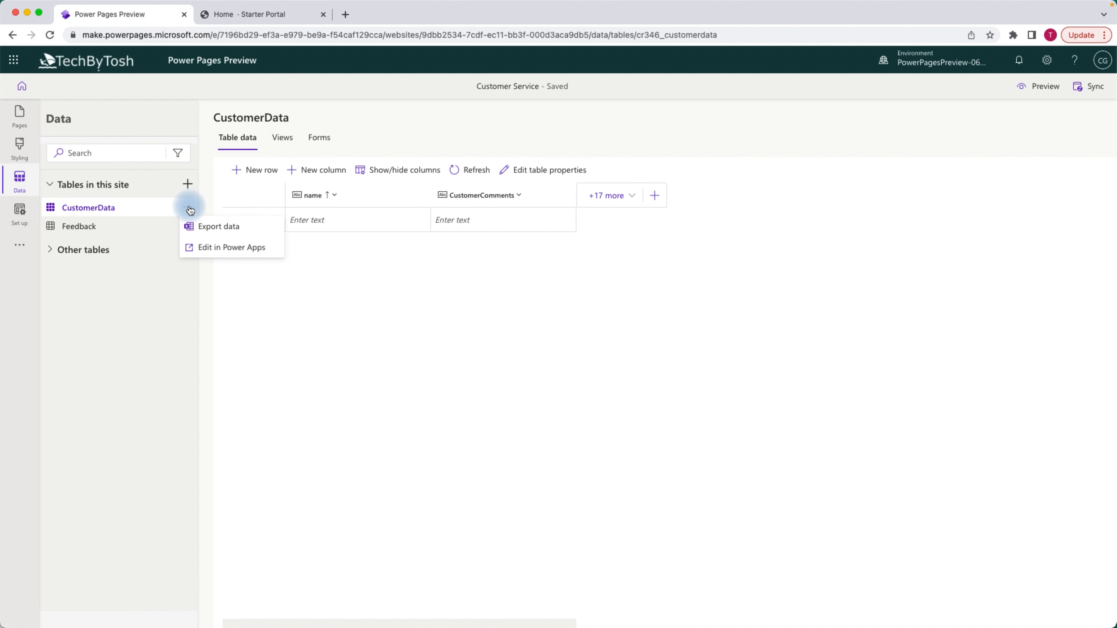
pyautogui.click(107, 359)
# Step: Start a new table permission in the site's security setup and name it CustomerDataPermissions
pyautogui.click(19, 212)
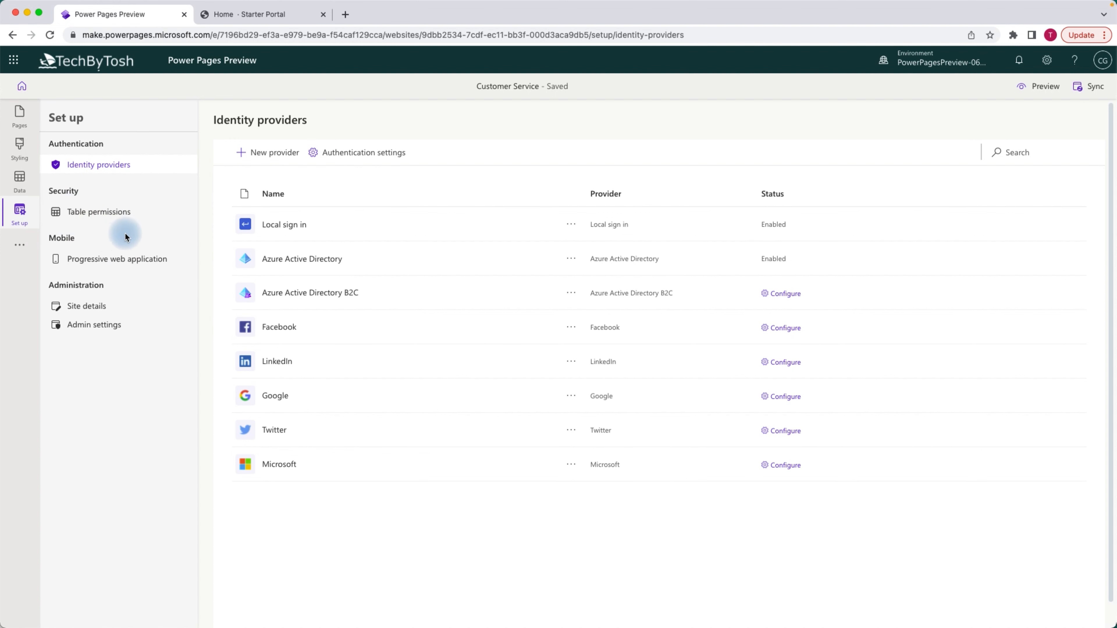
pyautogui.click(83, 215)
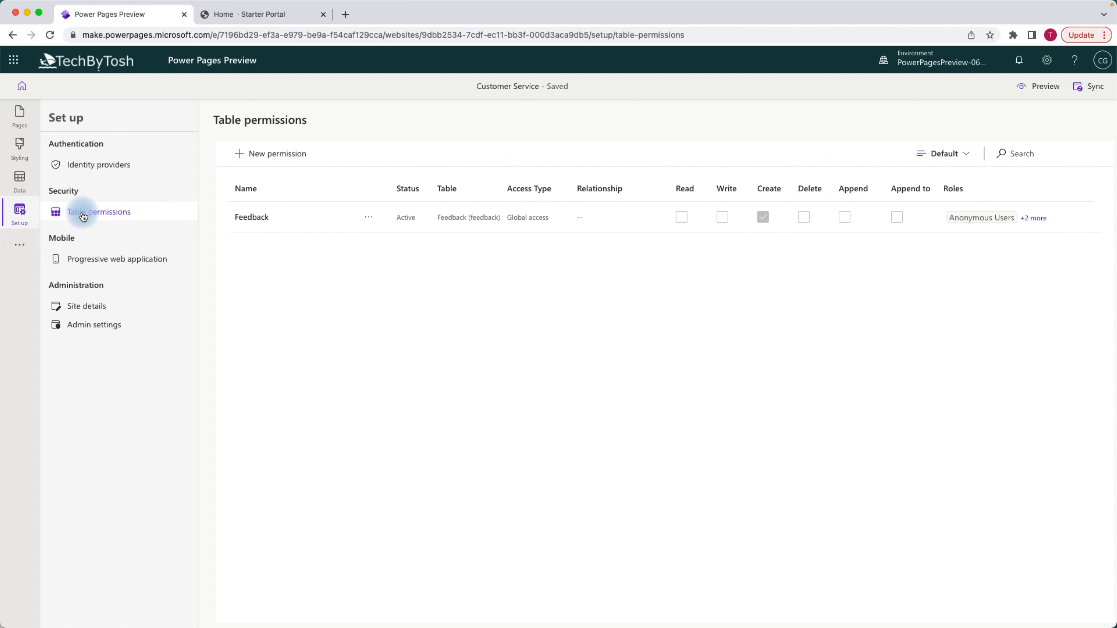
pyautogui.click(267, 158)
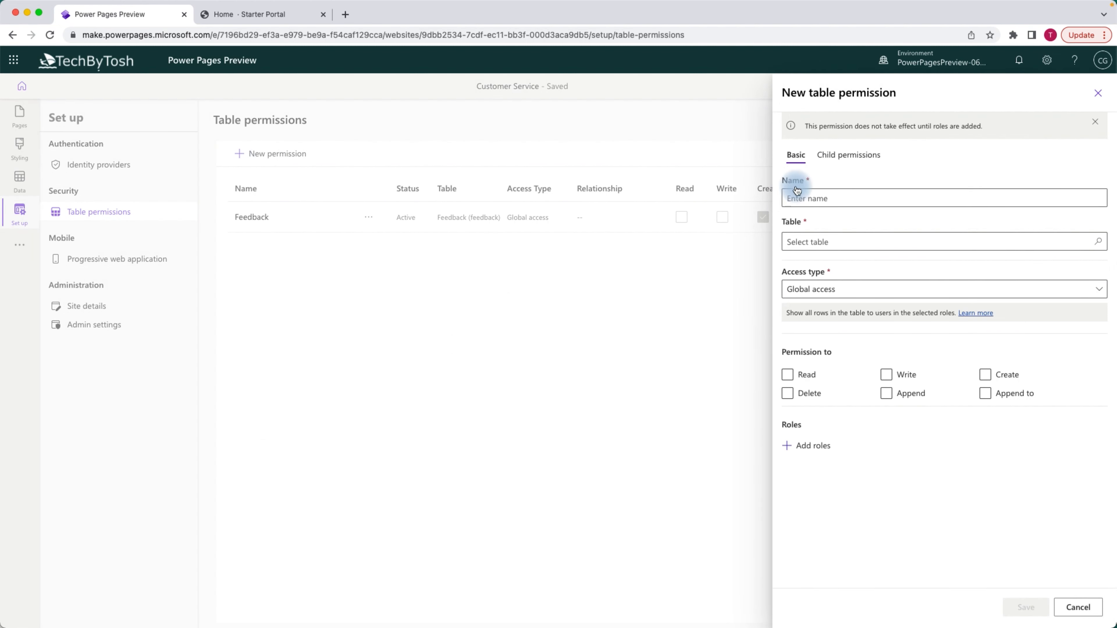
pyautogui.click(837, 198)
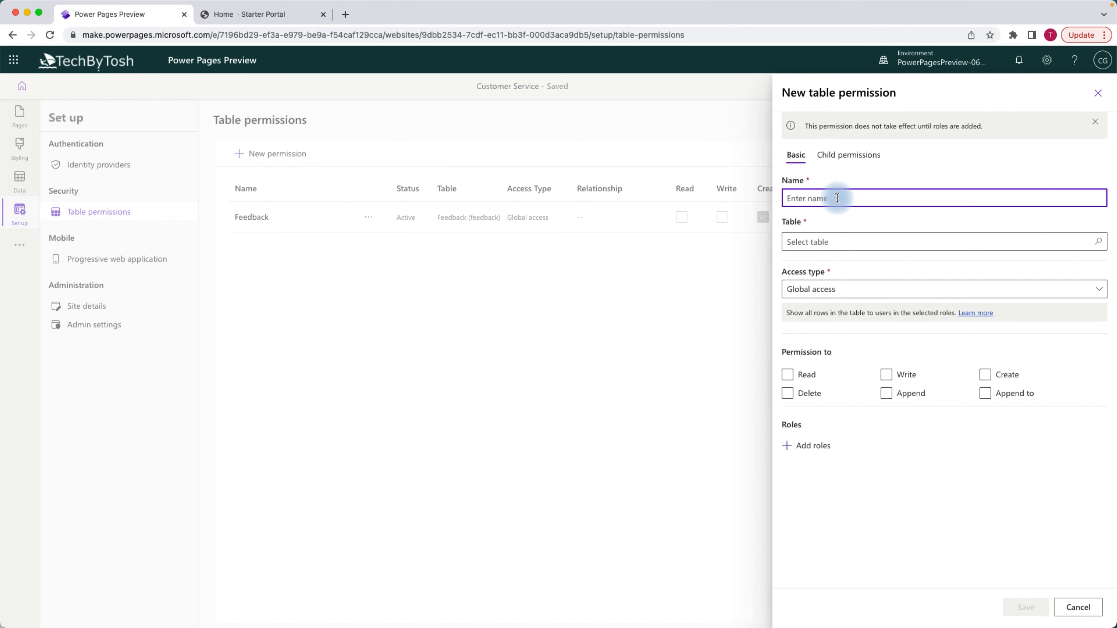
pyautogui.write('CustomerDataPermissions')
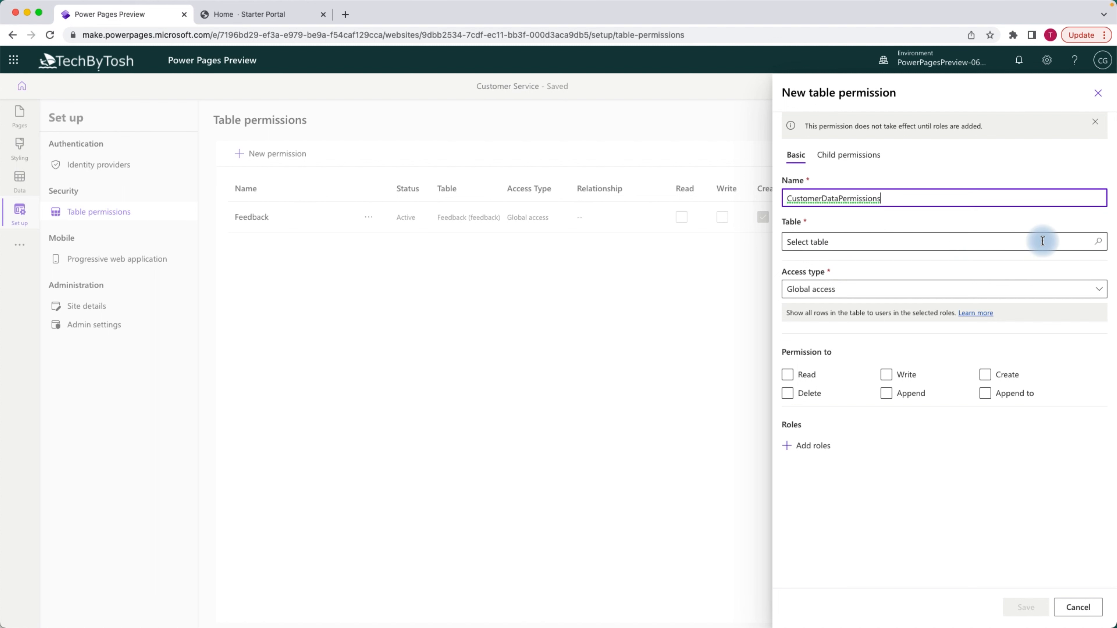
# Step: Apply the permission to the CustomerData (cr346_customerdata) table and keep its access type at Global access
pyautogui.click(850, 247)
pyautogui.click(853, 238)
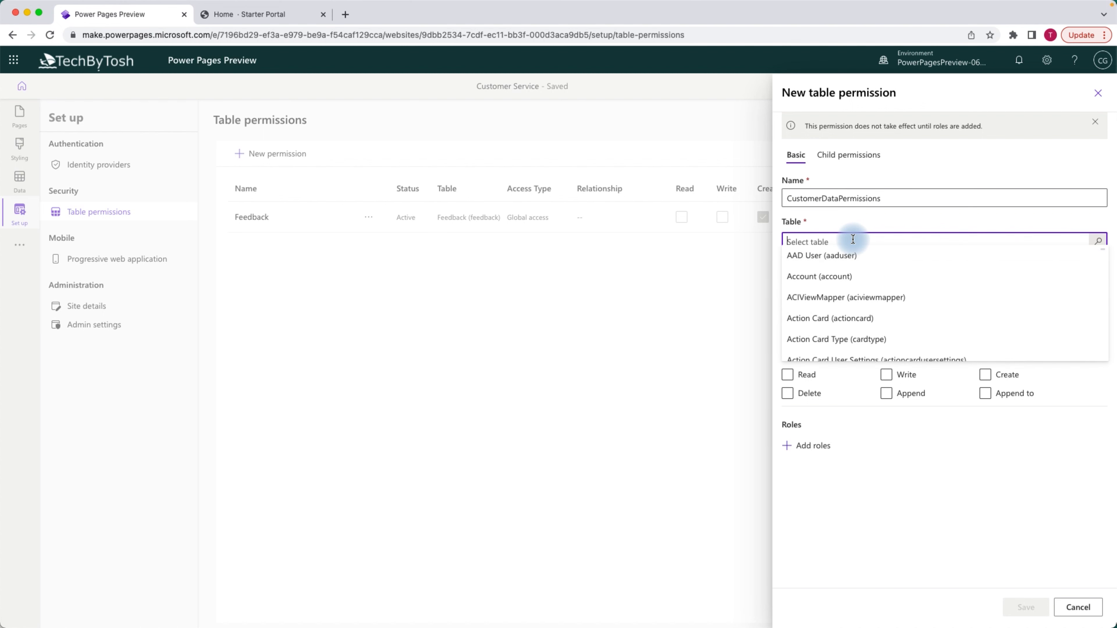
pyautogui.write('cus')
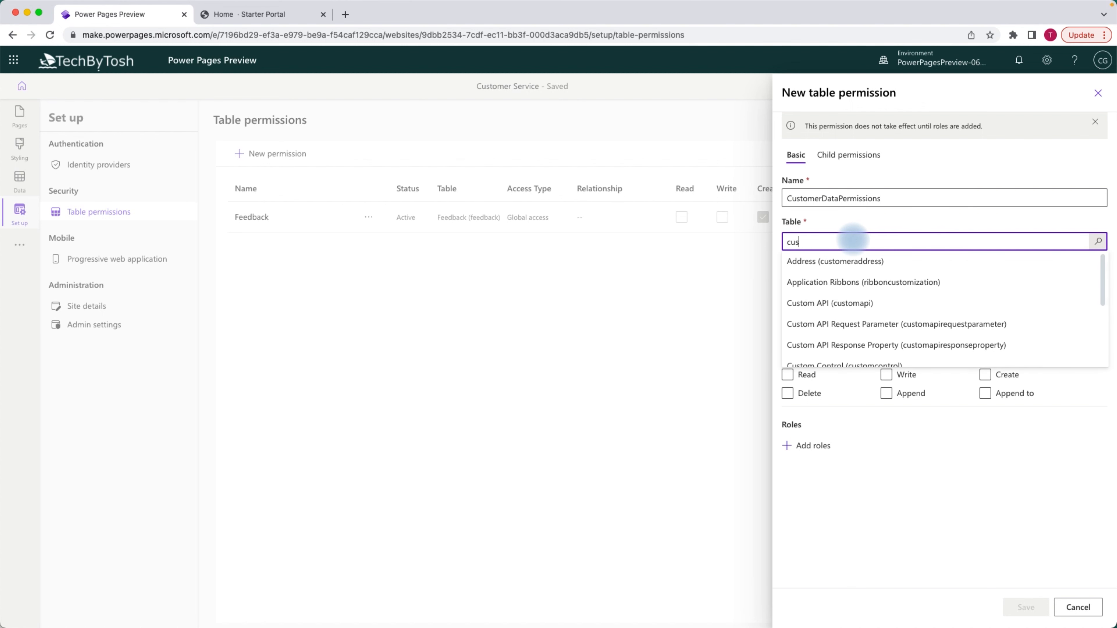
pyautogui.write('tomer')
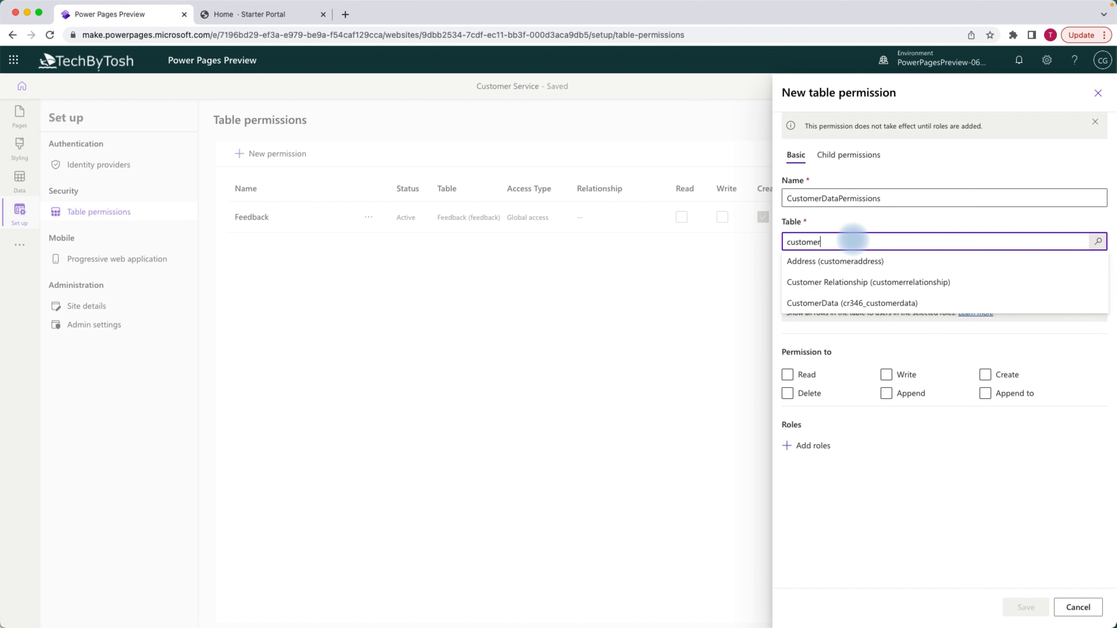
pyautogui.click(831, 307)
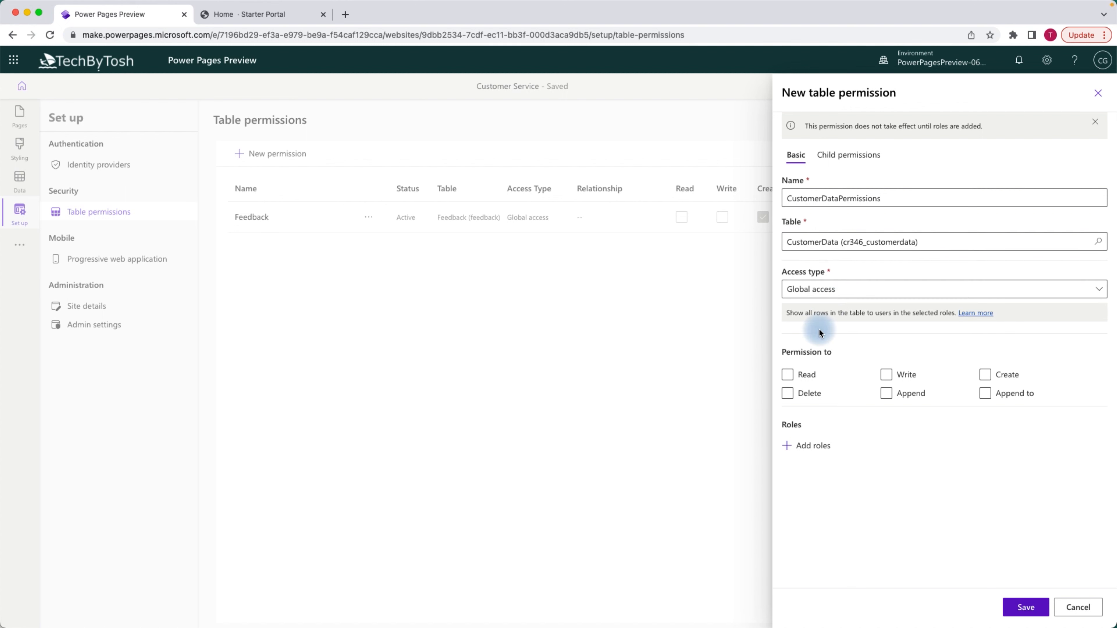
pyautogui.click(870, 291)
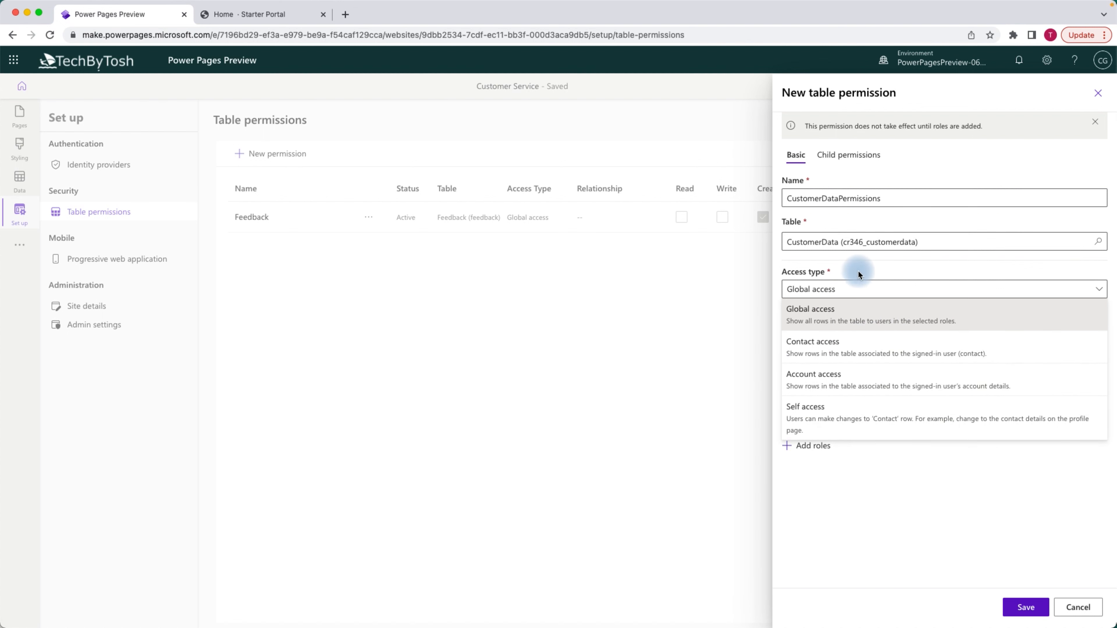
pyautogui.click(869, 287)
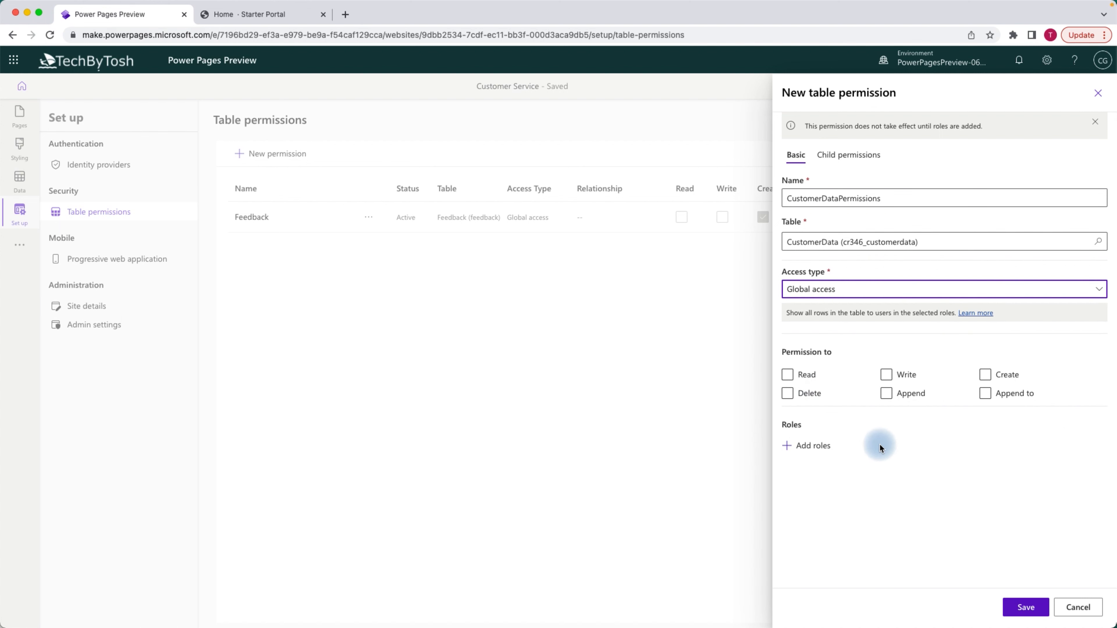
# Step: Grant the Read, Write and Create privileges in the new table permission
pyautogui.click(886, 376)
pyautogui.click(986, 377)
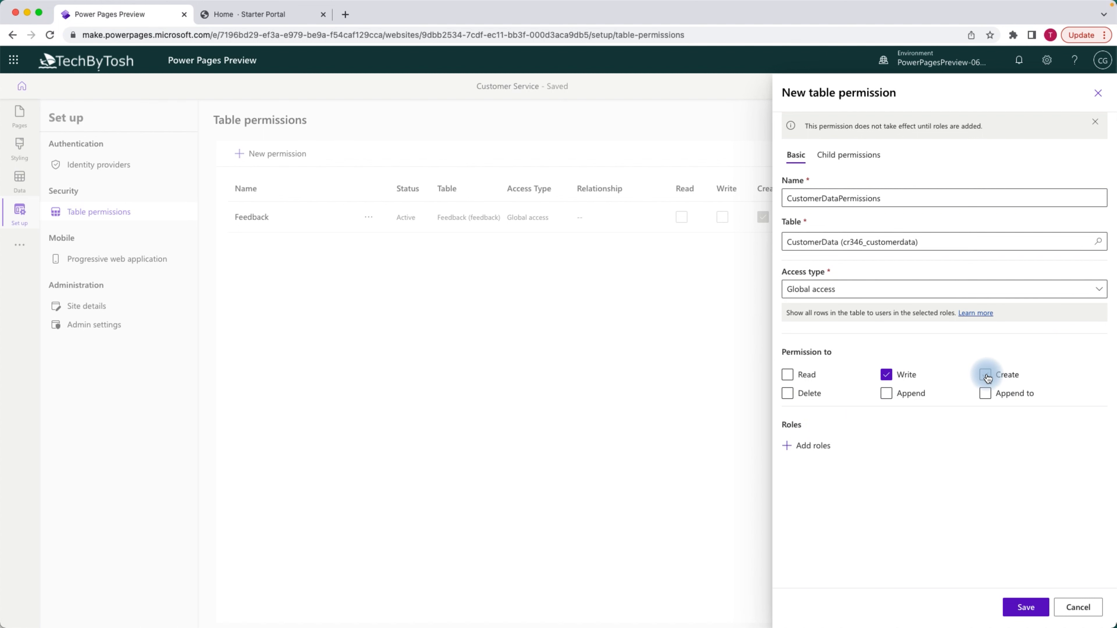
pyautogui.click(835, 516)
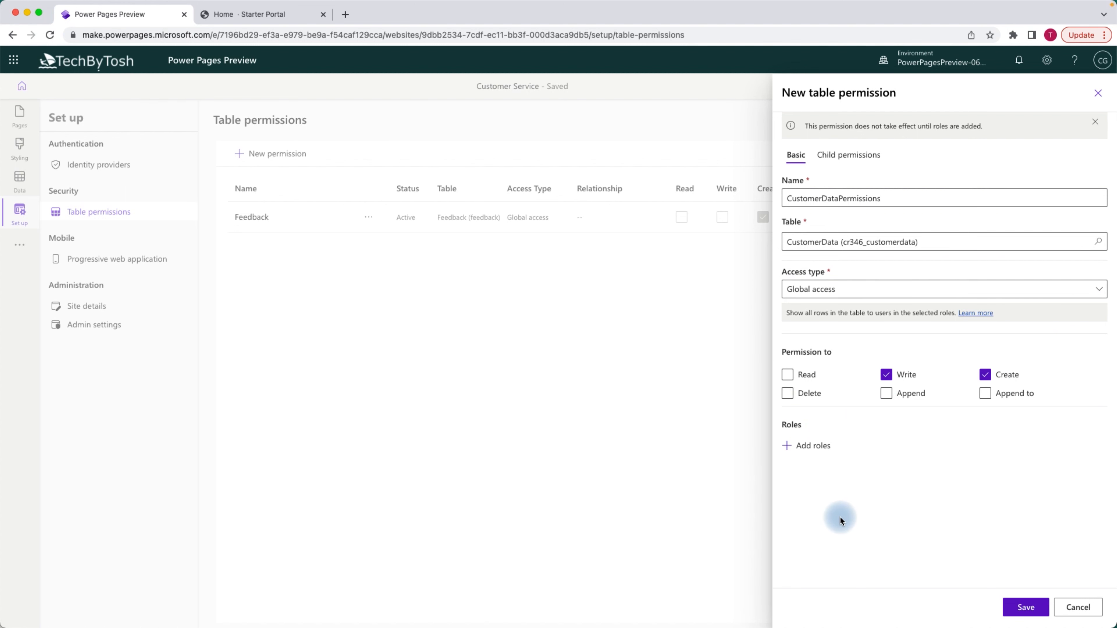
pyautogui.click(788, 375)
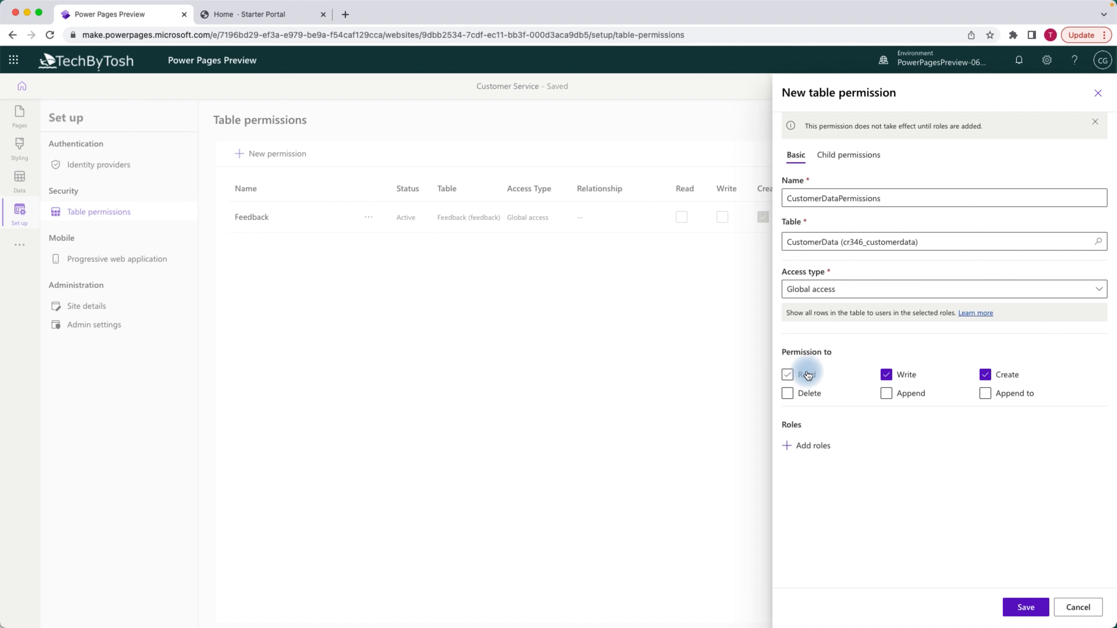
pyautogui.click(789, 376)
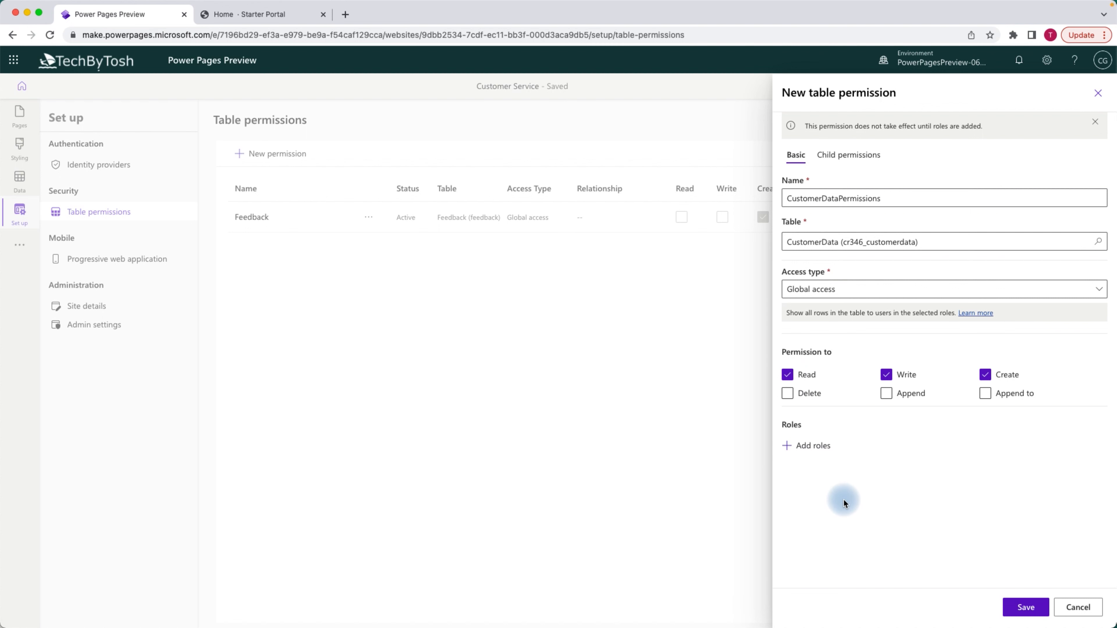
# Step: Assign the Anonymous Users and Authenticated Users roles to the table permission and save it
pyautogui.click(806, 446)
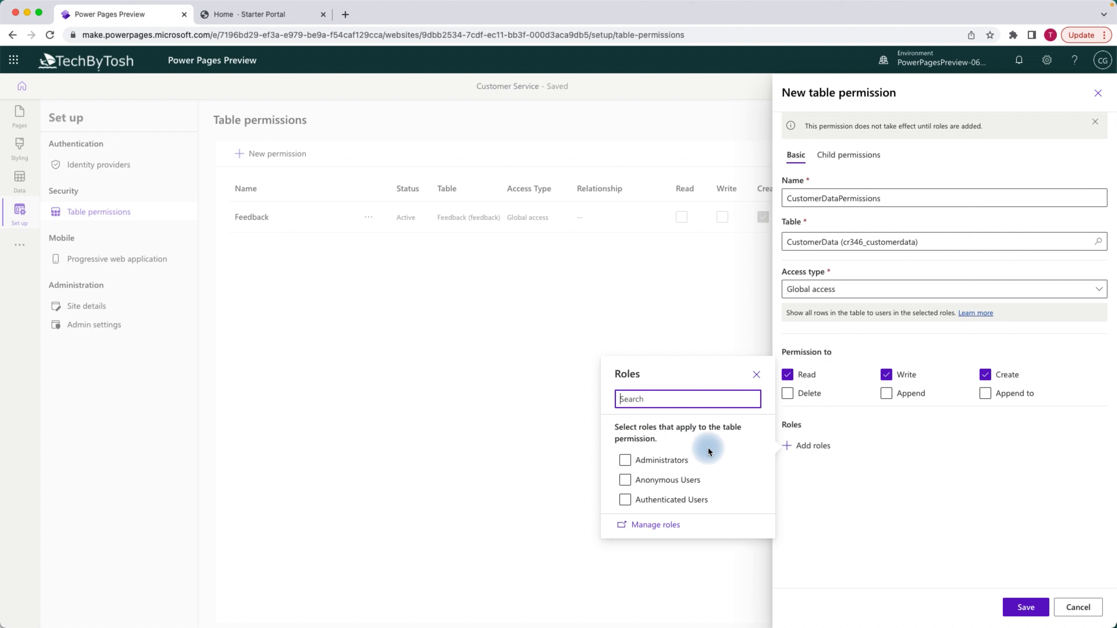
pyautogui.click(625, 481)
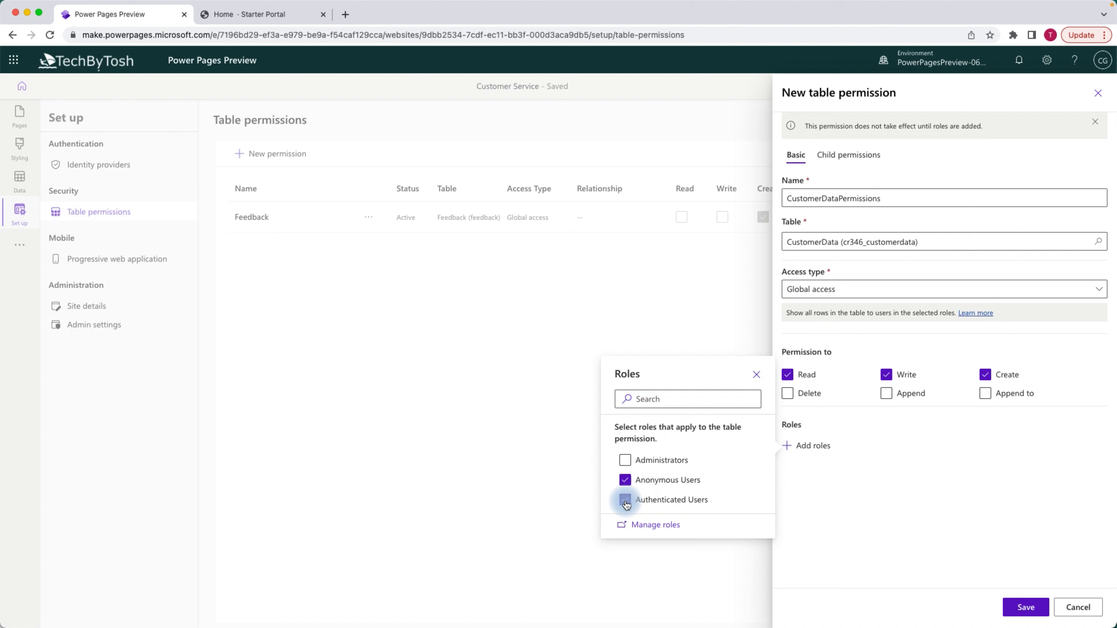
pyautogui.click(625, 500)
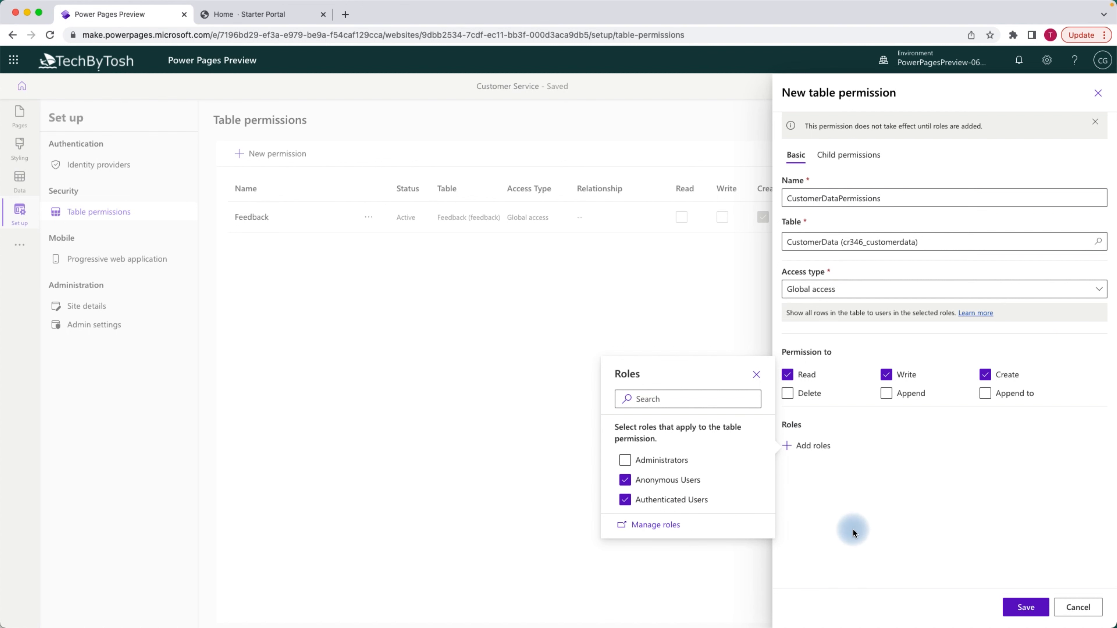
pyautogui.click(1028, 606)
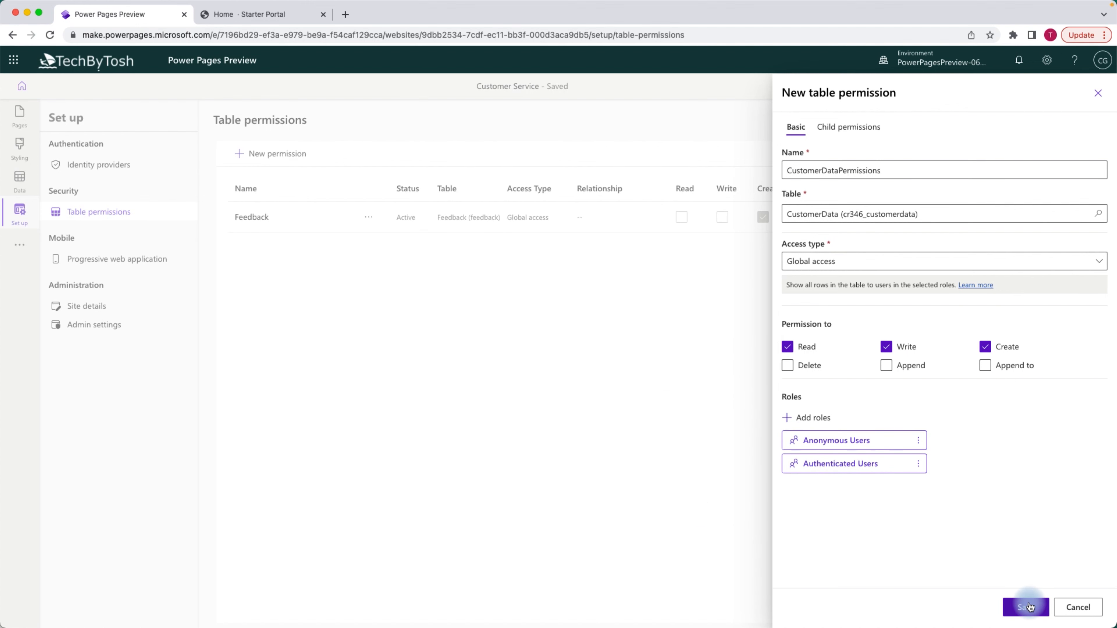
pyautogui.click(1029, 607)
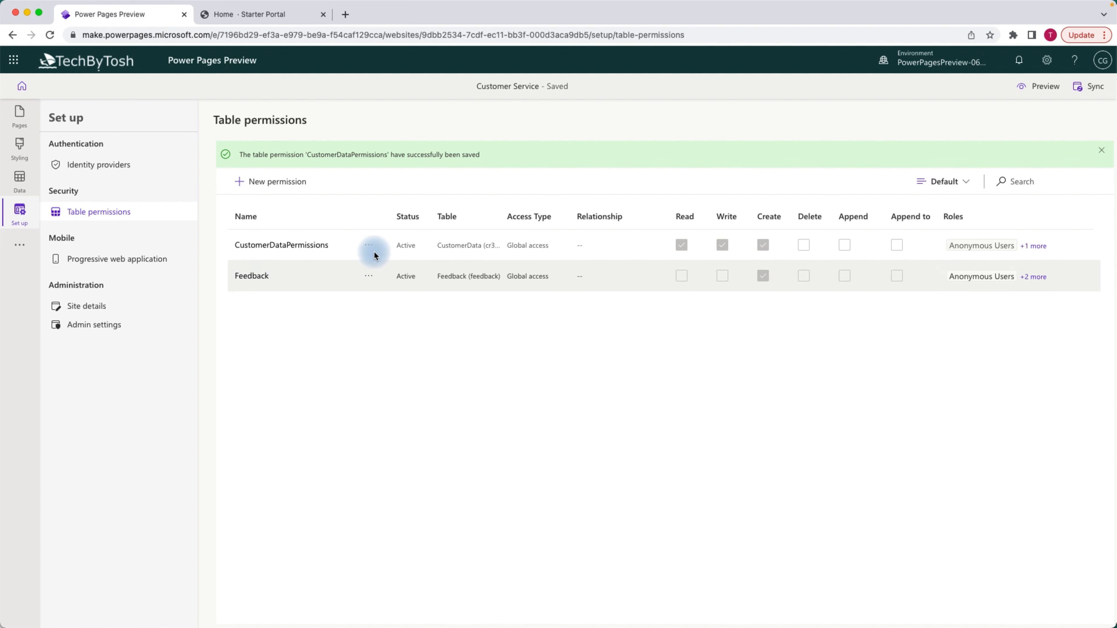
# Step: Switch to the live site and reload its Home page to check the customer form with the new permissions
pyautogui.click(249, 14)
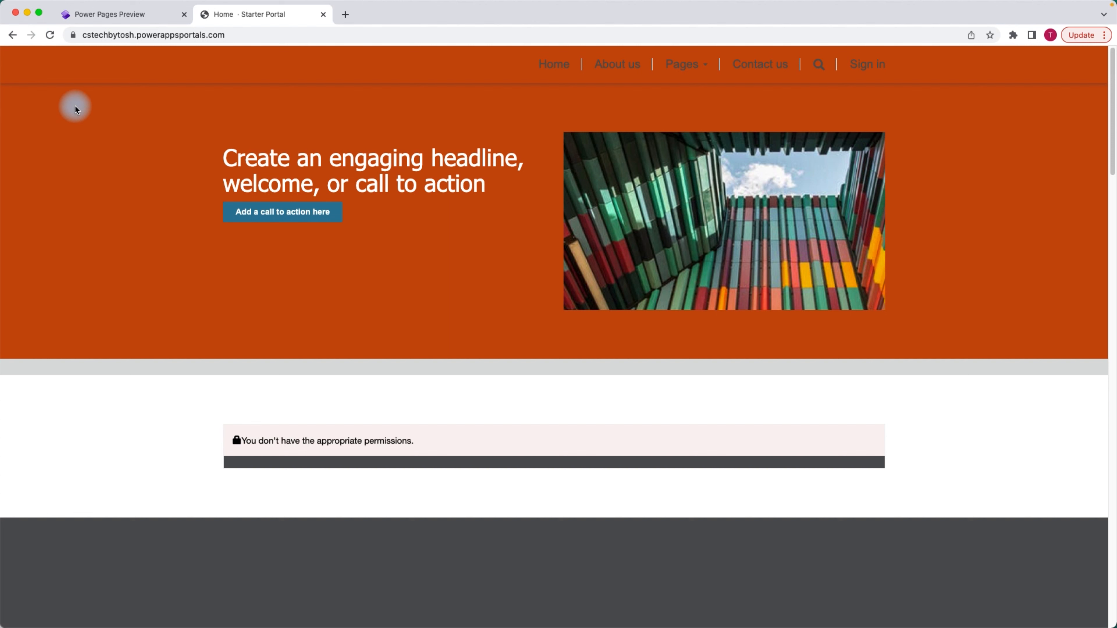
pyautogui.click(50, 35)
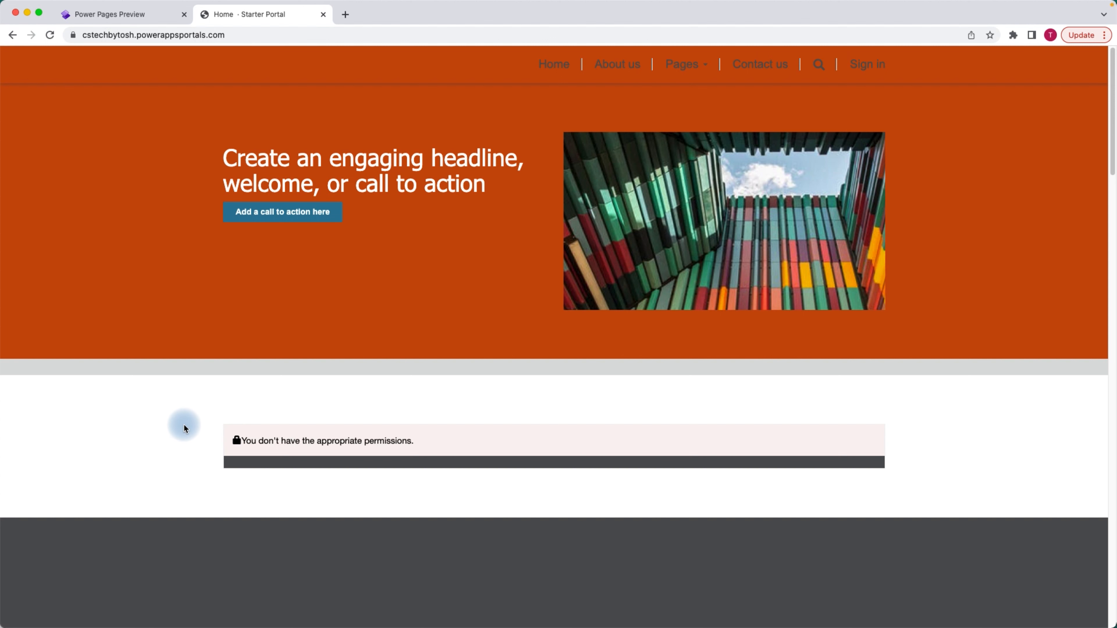
pyautogui.click(244, 31)
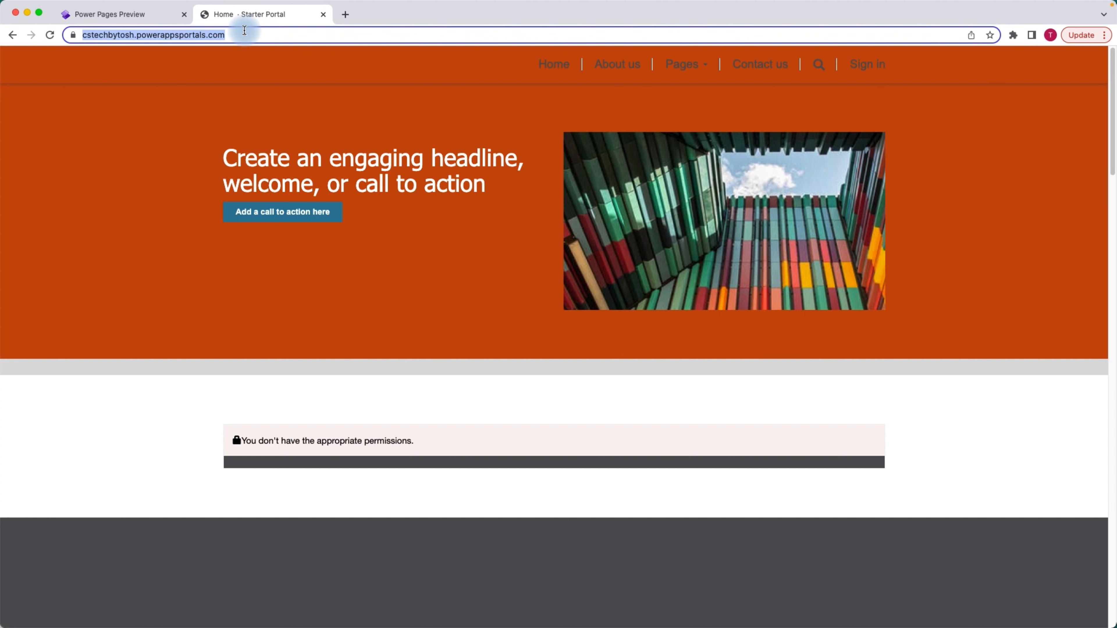
pyautogui.press('Return')
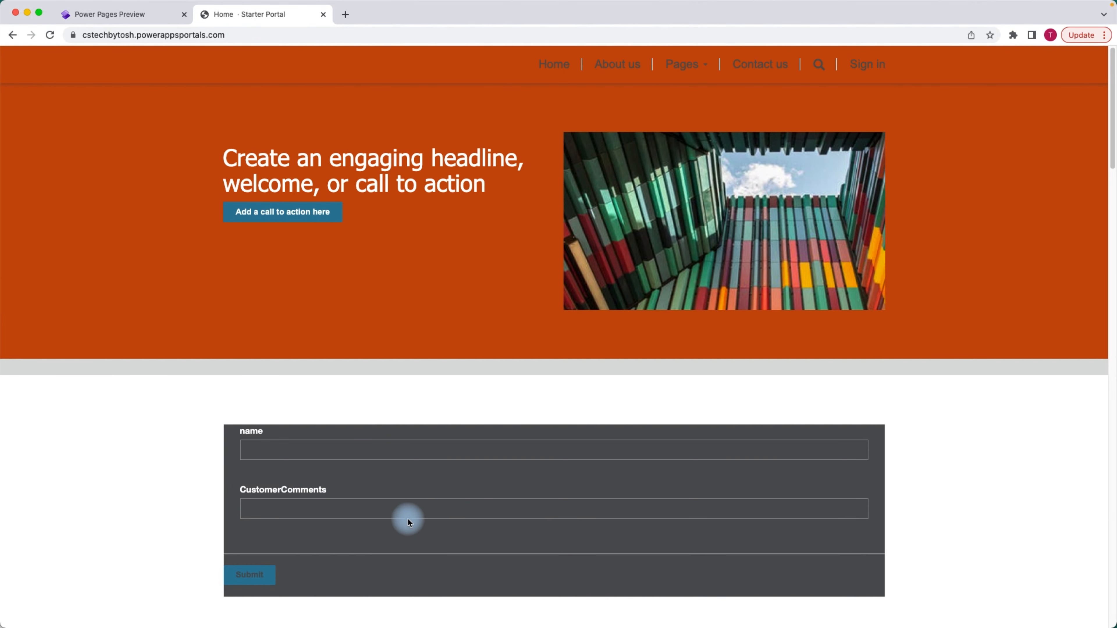
# Step: Enter the customer's name in the name field of the live Home page form
pyautogui.click(340, 449)
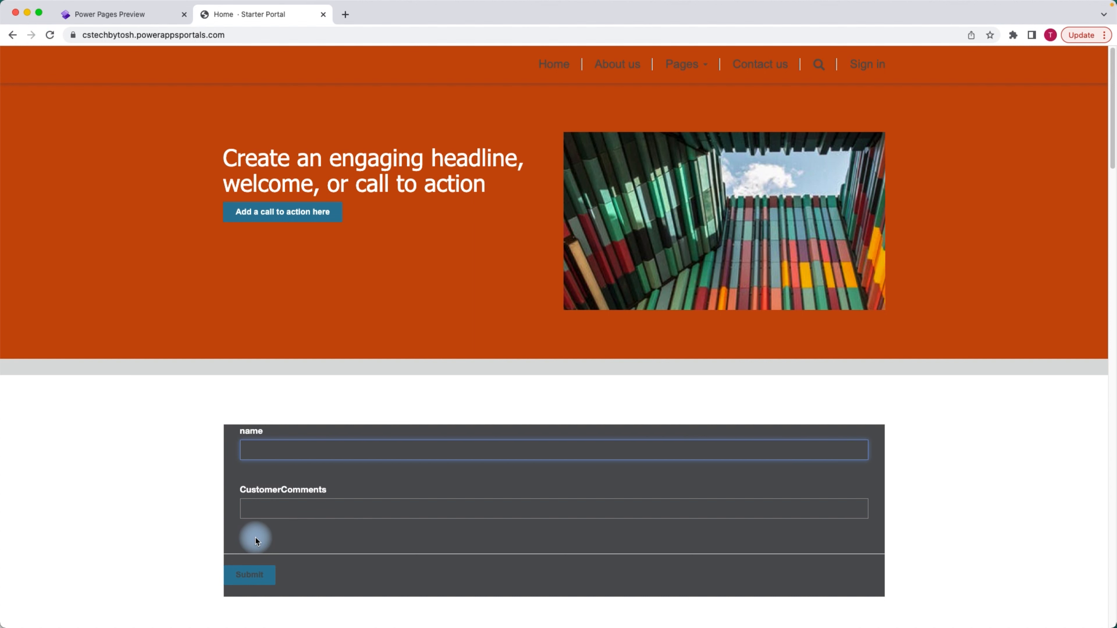
pyautogui.click(1054, 362)
pyautogui.moveTo(1113, 159); pyautogui.dragTo(1113, 193)
pyautogui.click(358, 291)
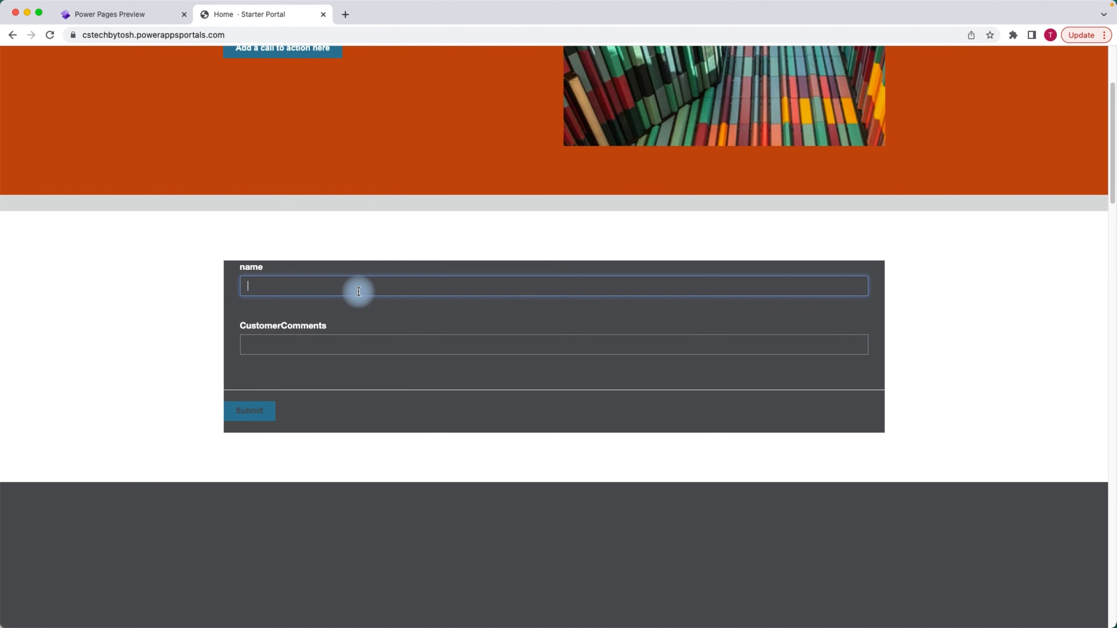
pyautogui.write('Tosh B')
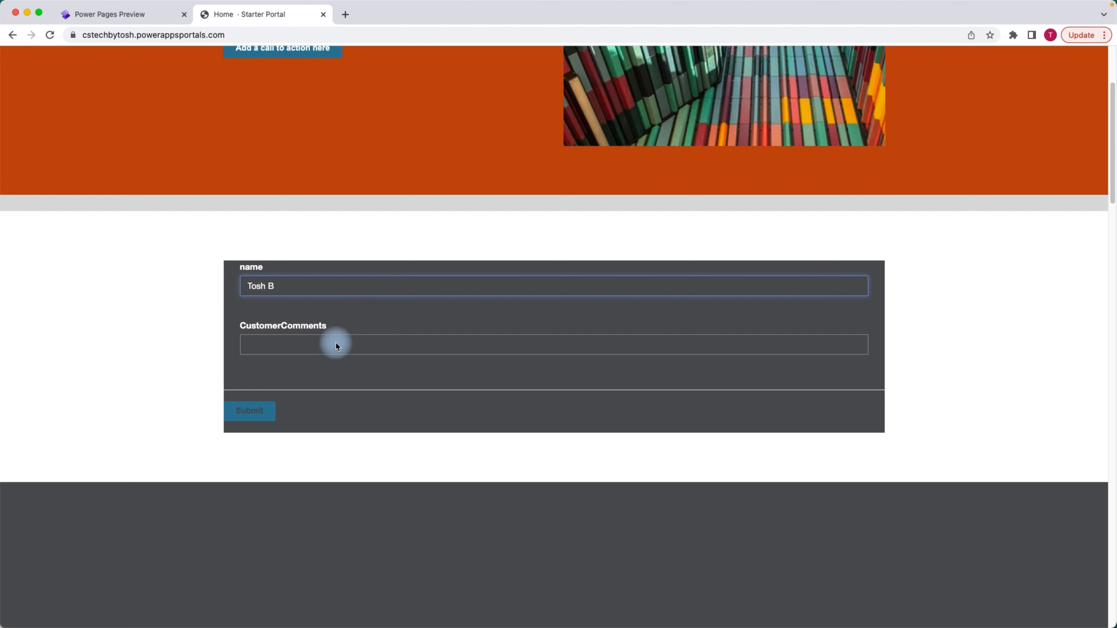
# Step: Check the existing rows of the CustomerData table in Power Pages, and return to the live site's form
pyautogui.click(117, 15)
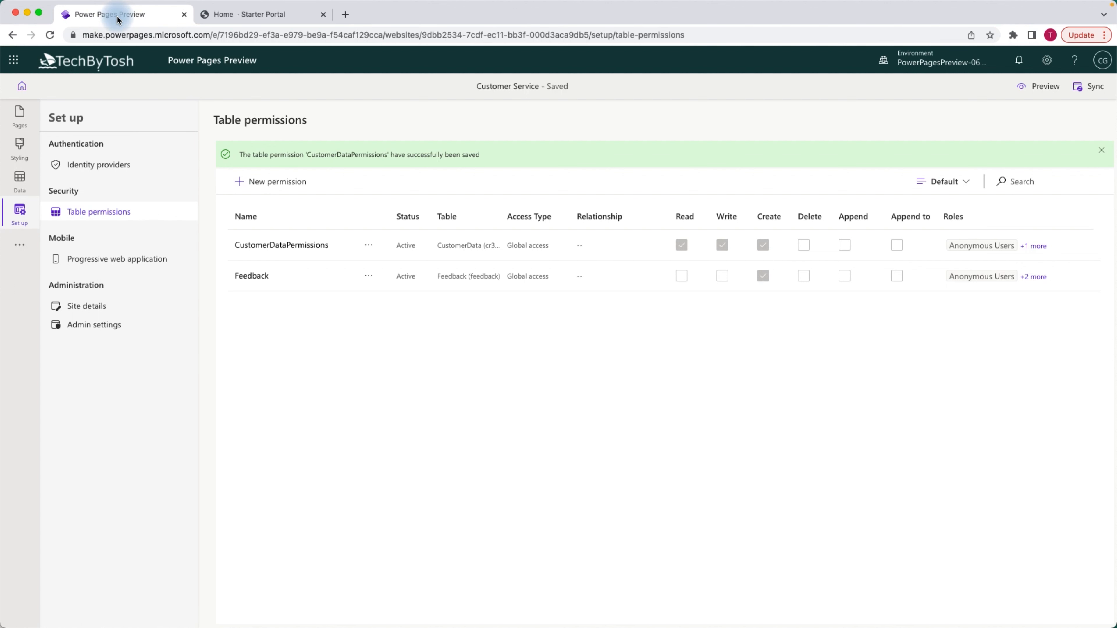
pyautogui.click(19, 181)
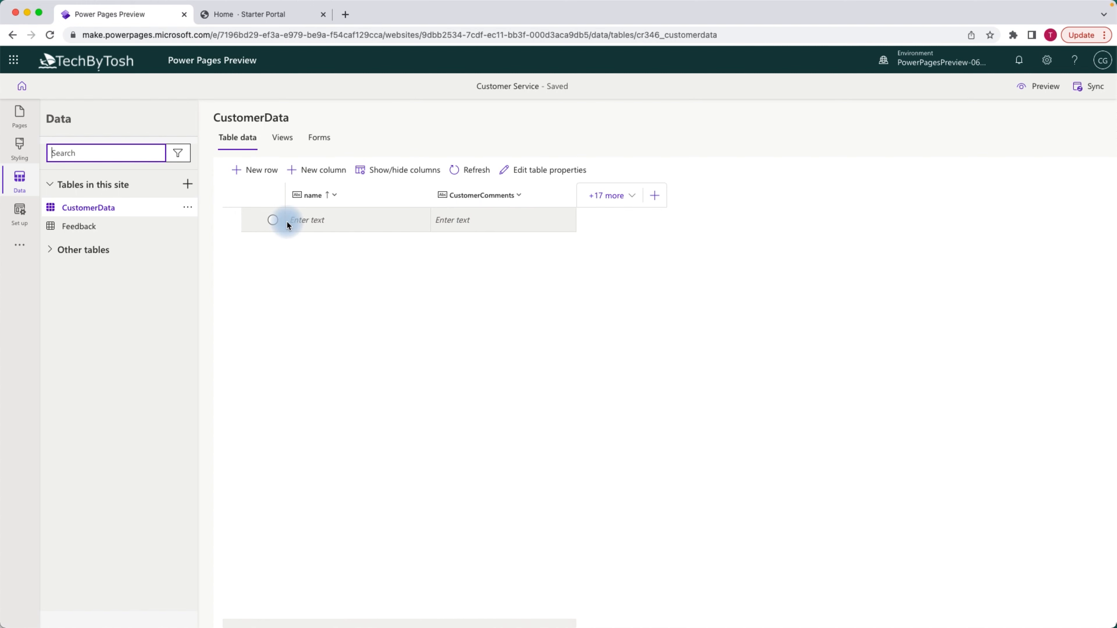
pyautogui.click(258, 18)
# Step: Enter "This is great" as the CustomerComments value and submit the form
pyautogui.click(299, 345)
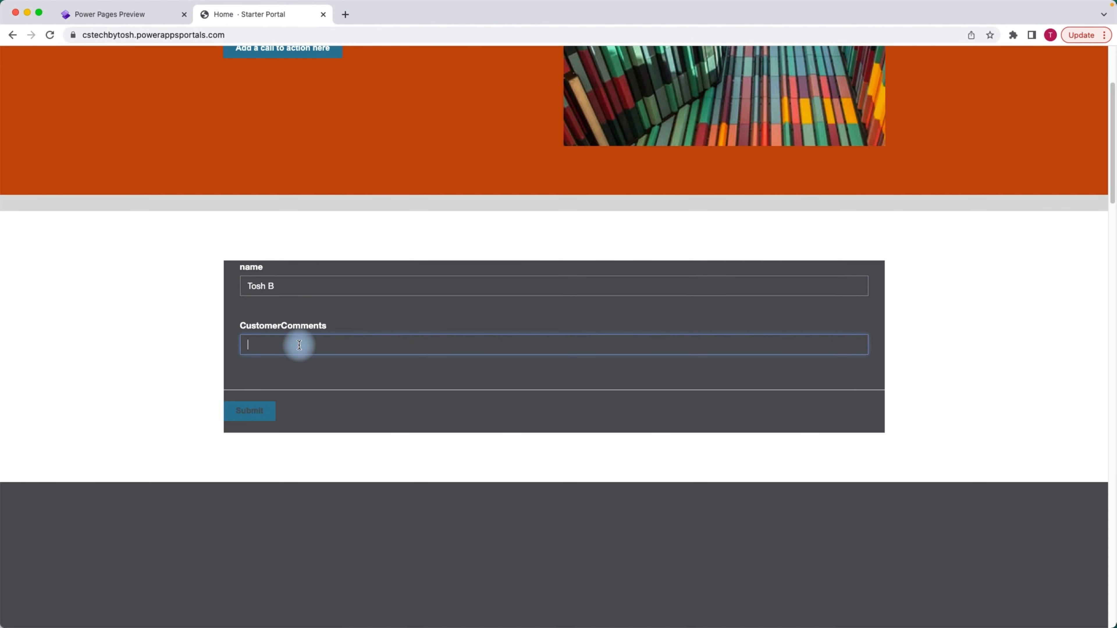
pyautogui.write('This isigreat')
pyautogui.click(254, 413)
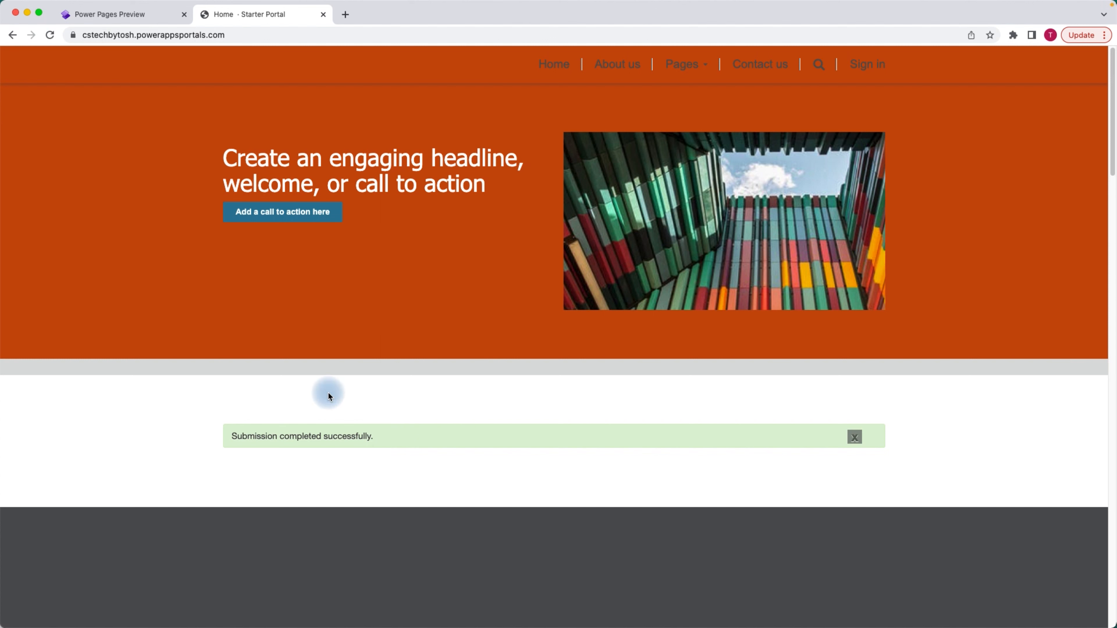
# Step: Switch to Power Pages and reload the CustomerData table's rows to look for the submitted record
pyautogui.click(105, 18)
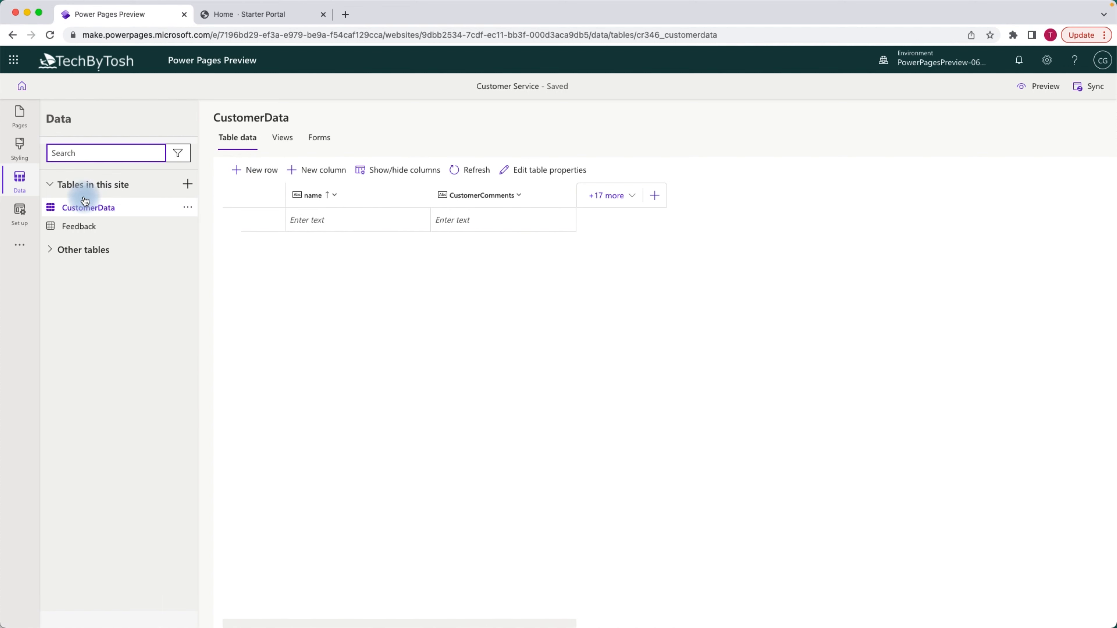
pyautogui.click(77, 229)
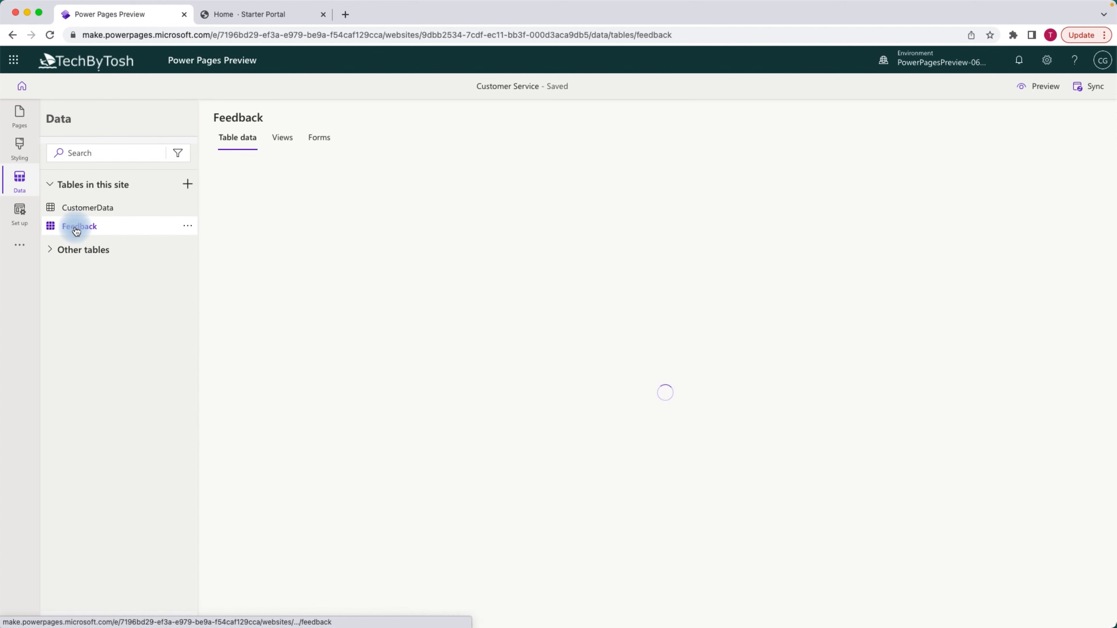
pyautogui.click(88, 211)
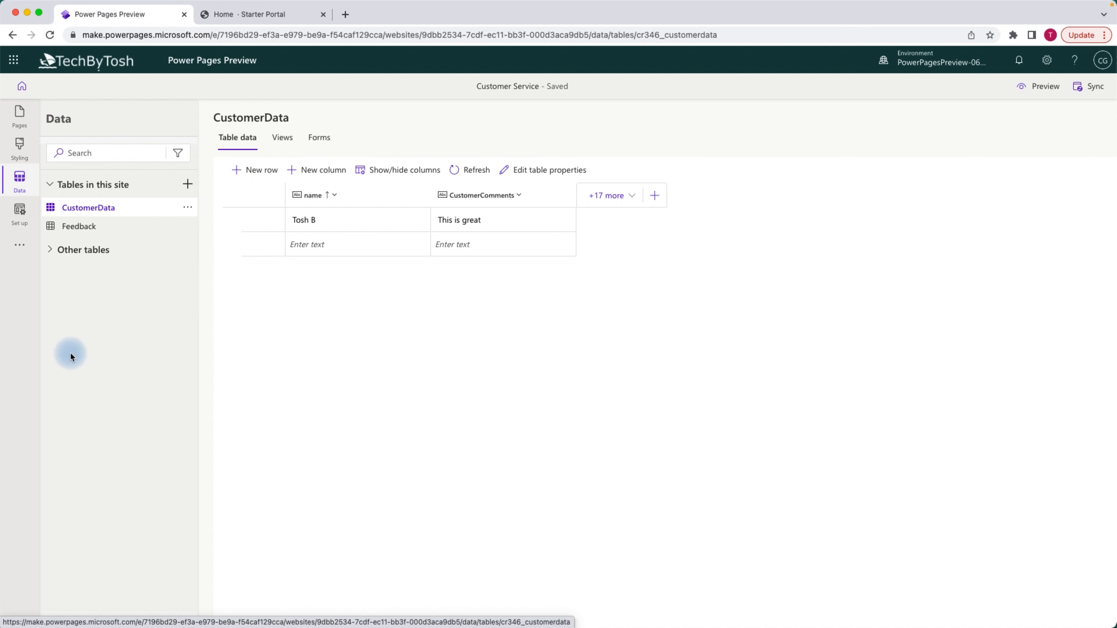
# Step: Review the site's setup pages for table permissions, identity providers, progressive web application, site details and admin settings
pyautogui.click(20, 214)
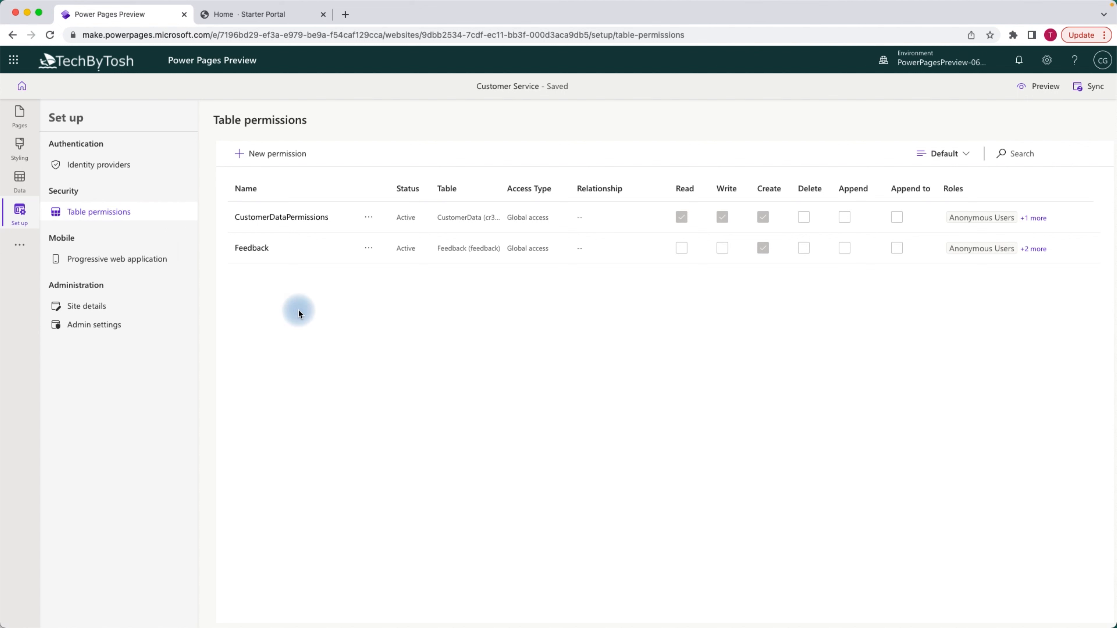
pyautogui.click(91, 166)
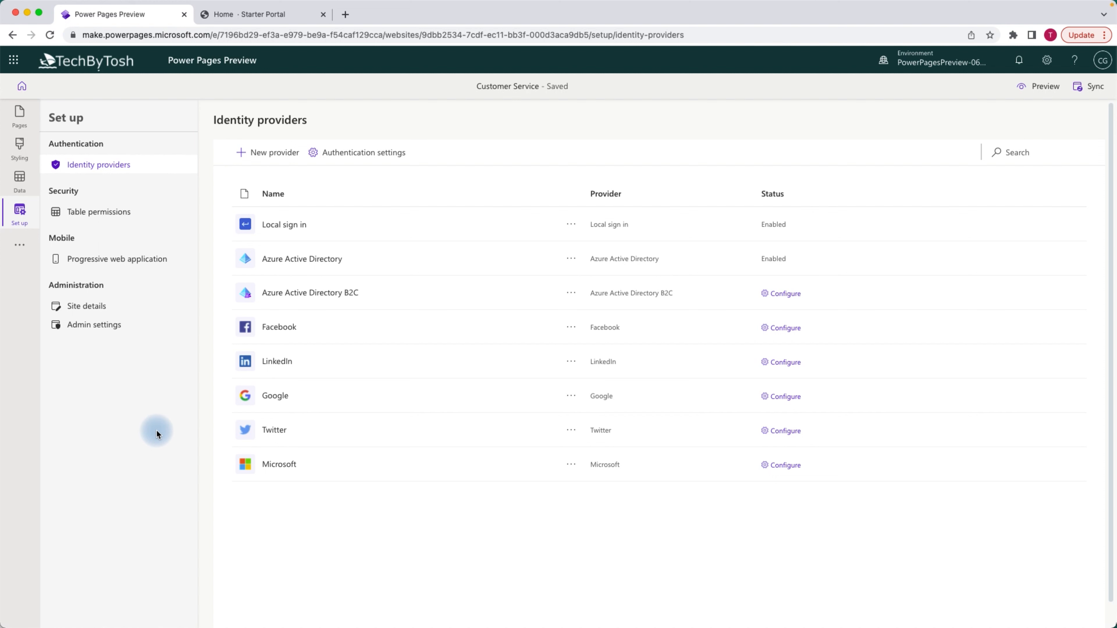
pyautogui.click(109, 263)
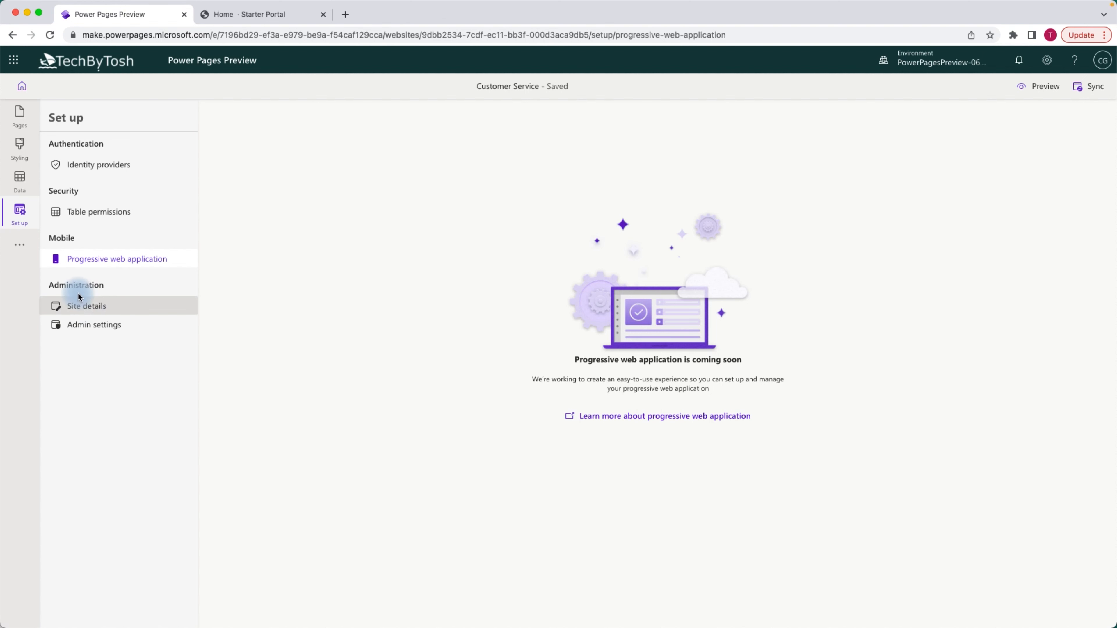
pyautogui.click(87, 307)
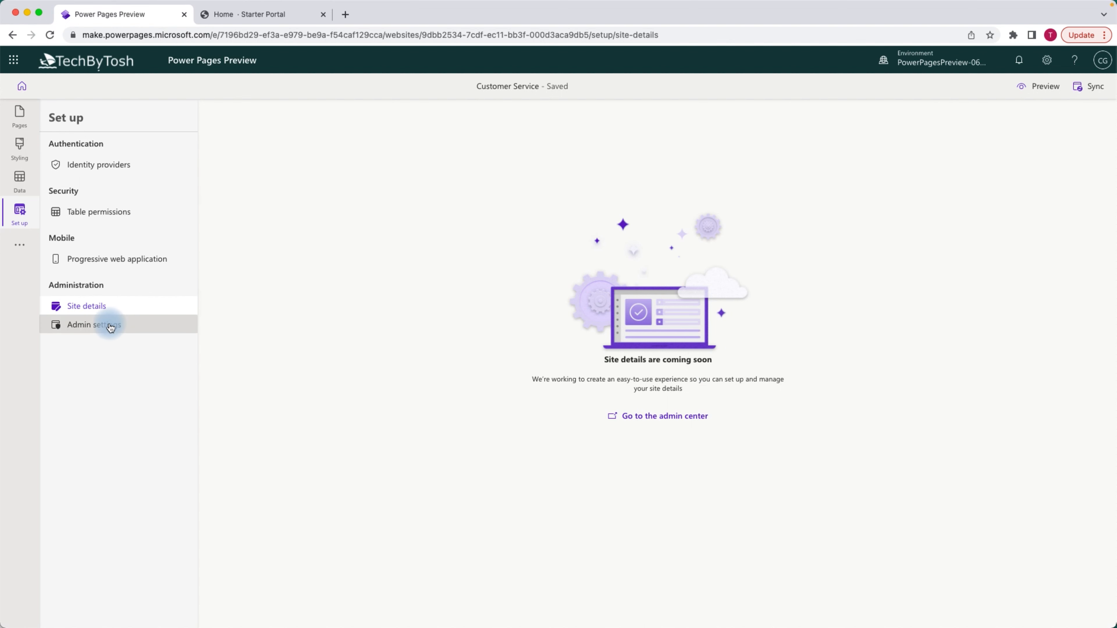
pyautogui.click(108, 325)
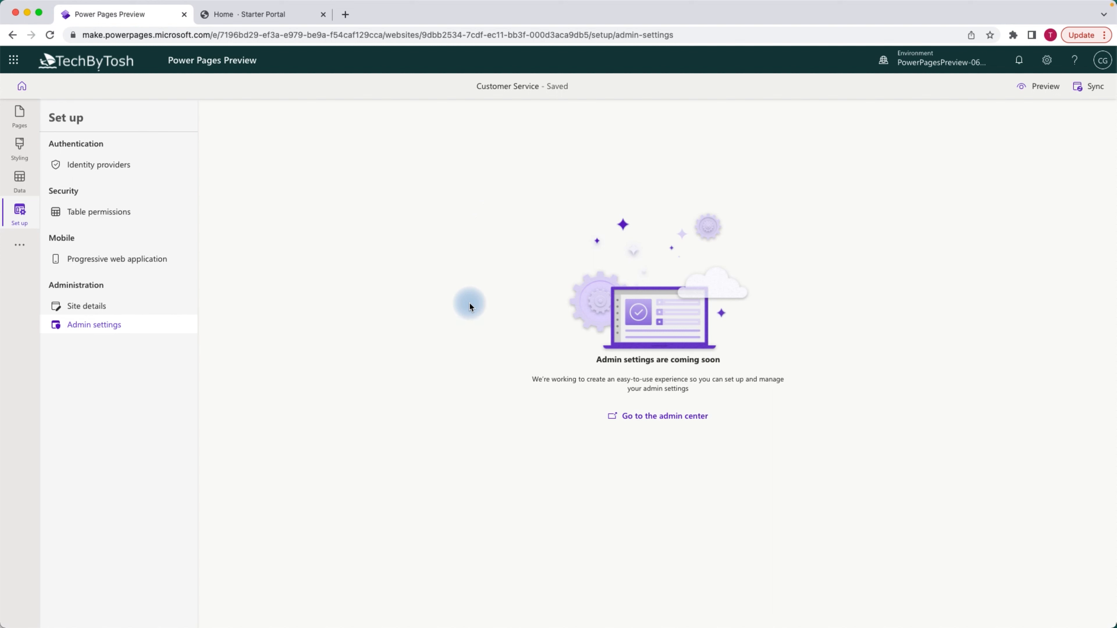
pyautogui.click(87, 305)
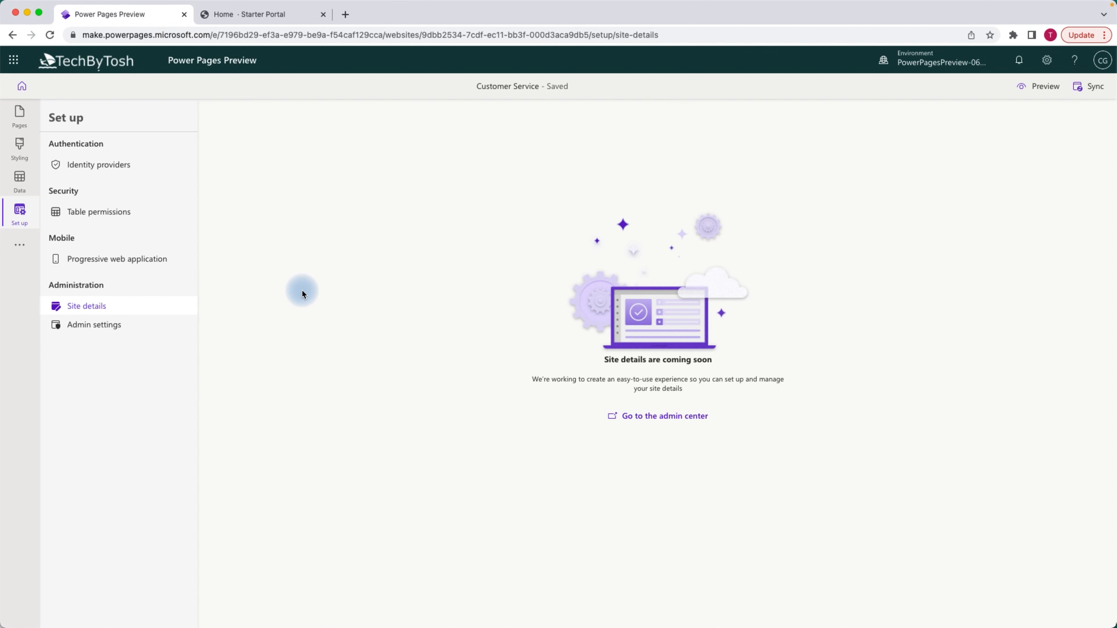
# Step: Open Portal Management for the site's advanced configuration and go to its home area
pyautogui.click(18, 245)
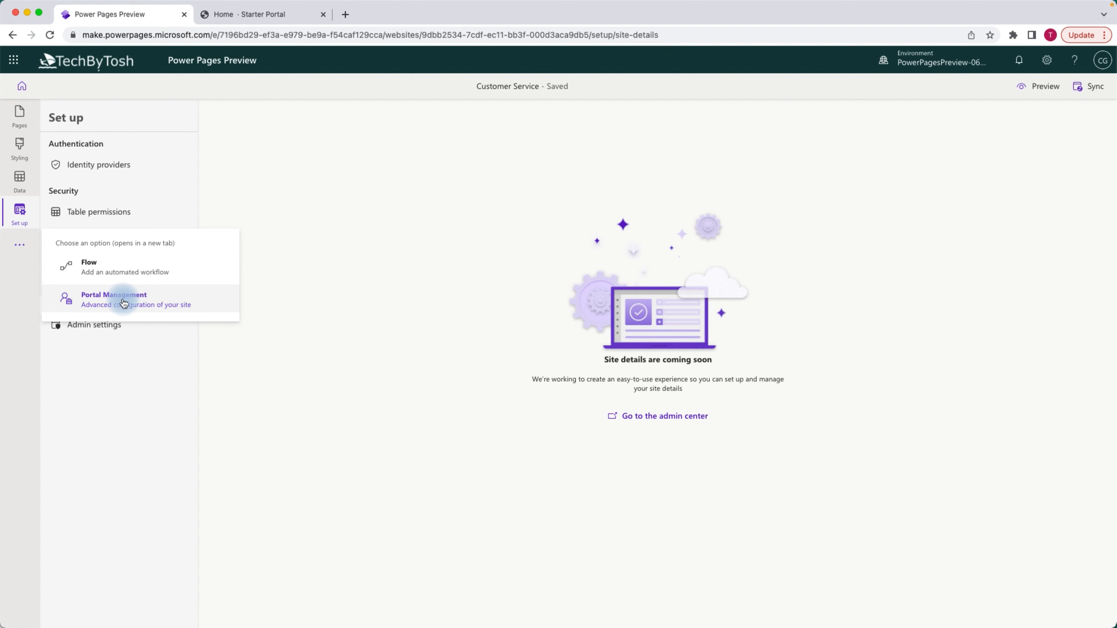
pyautogui.click(124, 303)
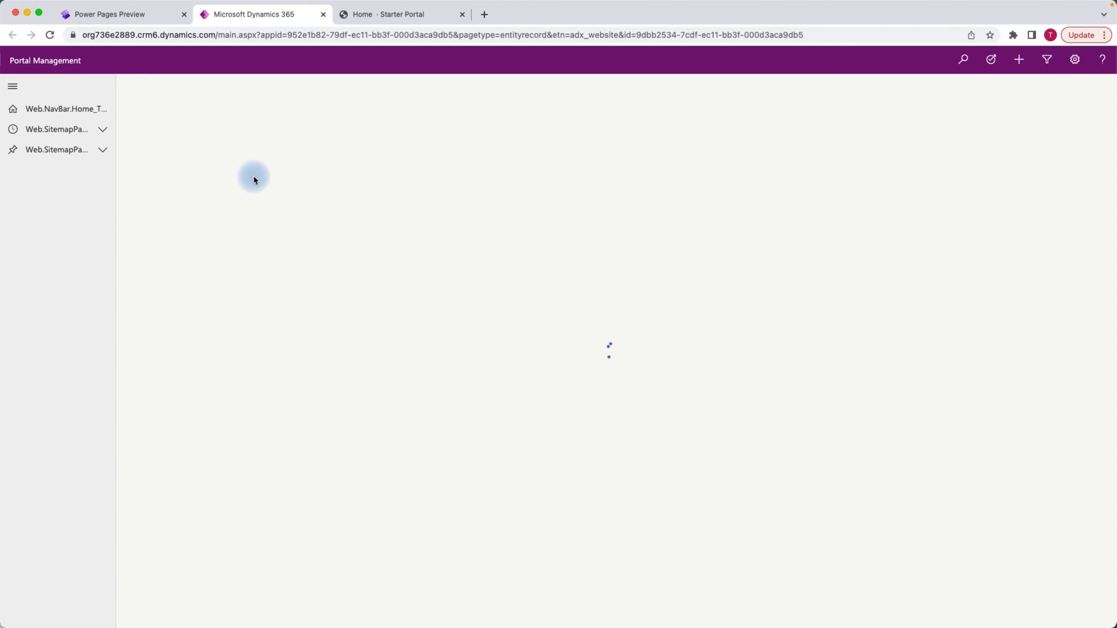
pyautogui.click(69, 111)
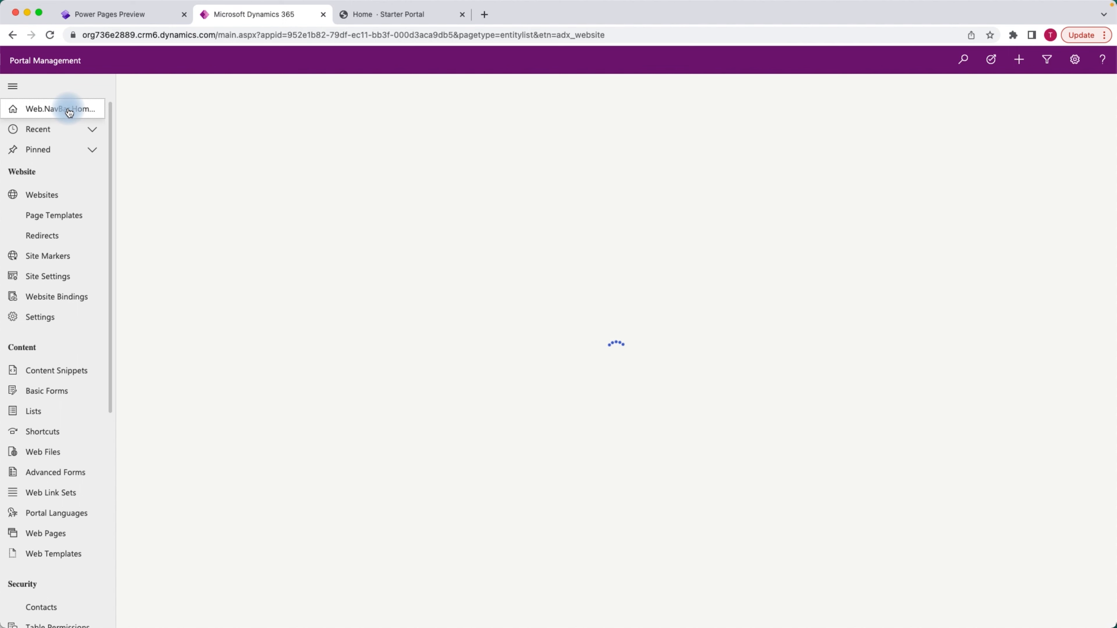
# Step: Look through the Portal Management sections and examine the list of active page templates
pyautogui.moveTo(110, 158); pyautogui.dragTo(109, 171)
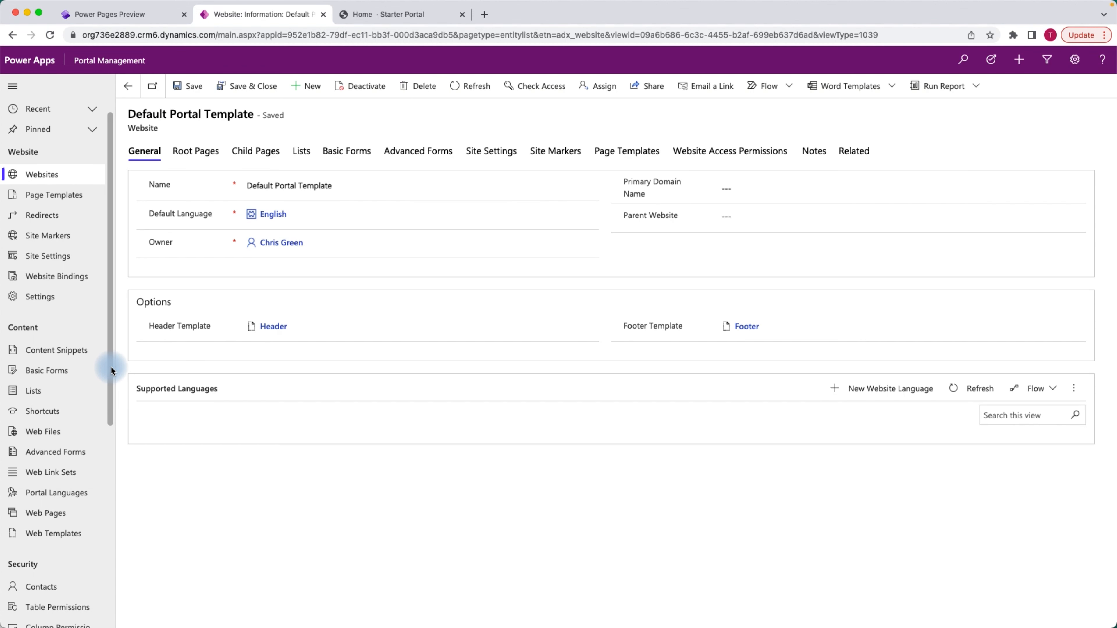
pyautogui.moveTo(111, 365); pyautogui.dragTo(106, 417)
pyautogui.moveTo(106, 492); pyautogui.dragTo(109, 402)
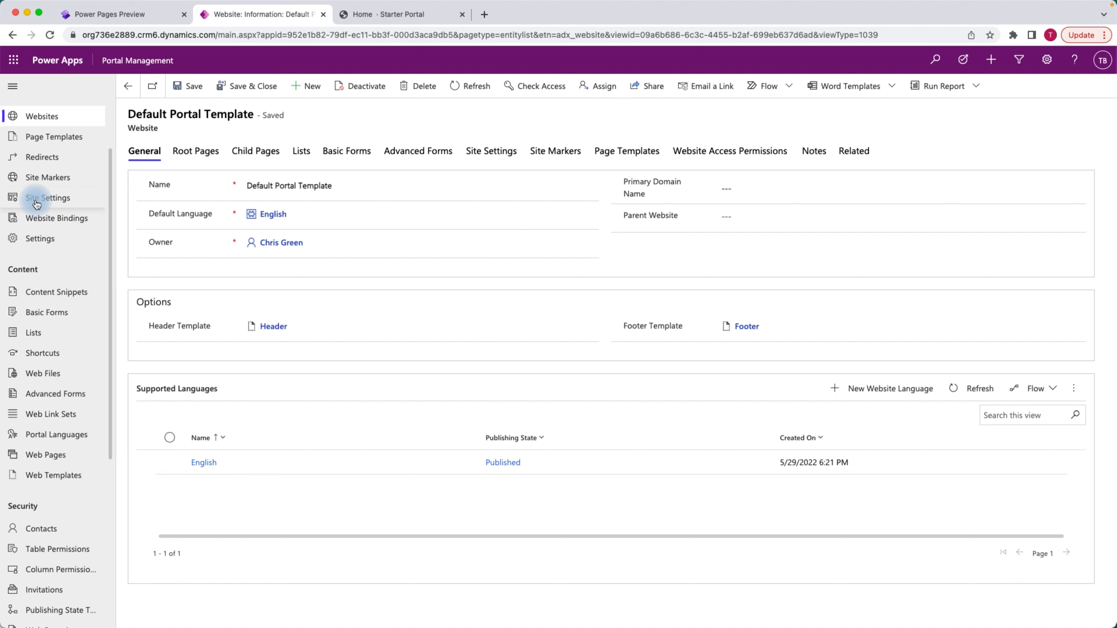
pyautogui.click(49, 140)
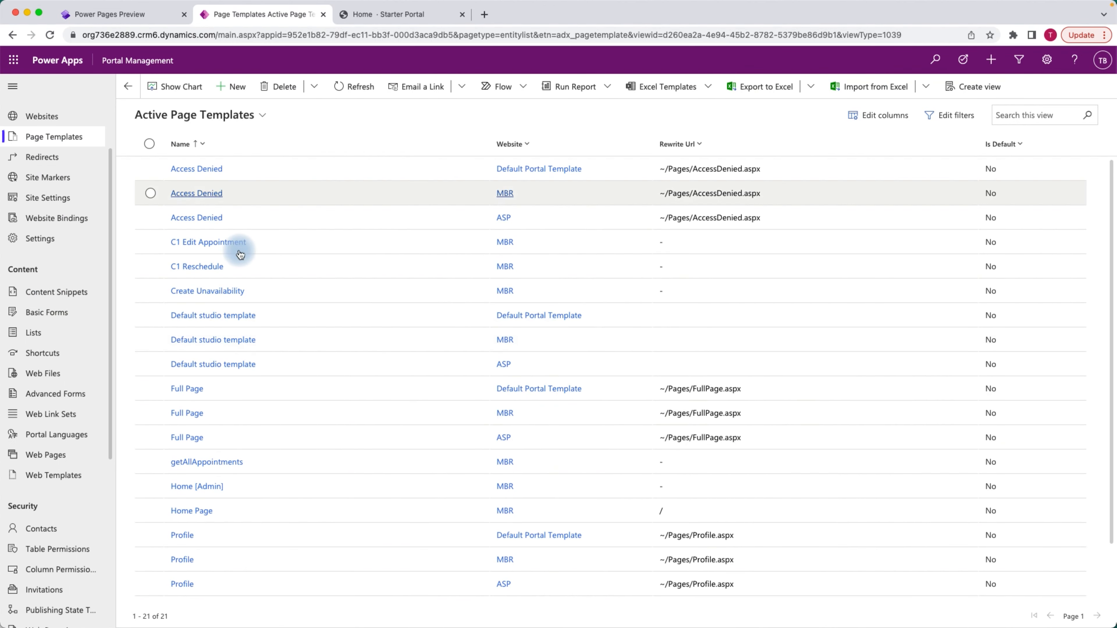
pyautogui.moveTo(111, 185); pyautogui.dragTo(97, 339)
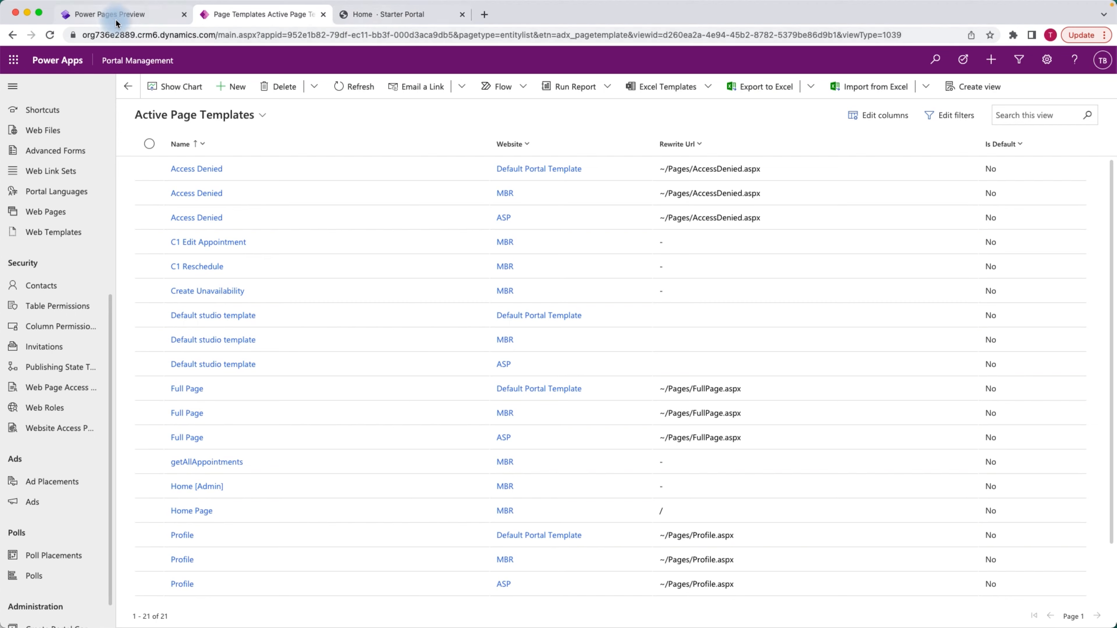
# Step: Switch to the Power Pages home page and open the guidance on connecting a custom domain to the Customer Service site
pyautogui.click(126, 18)
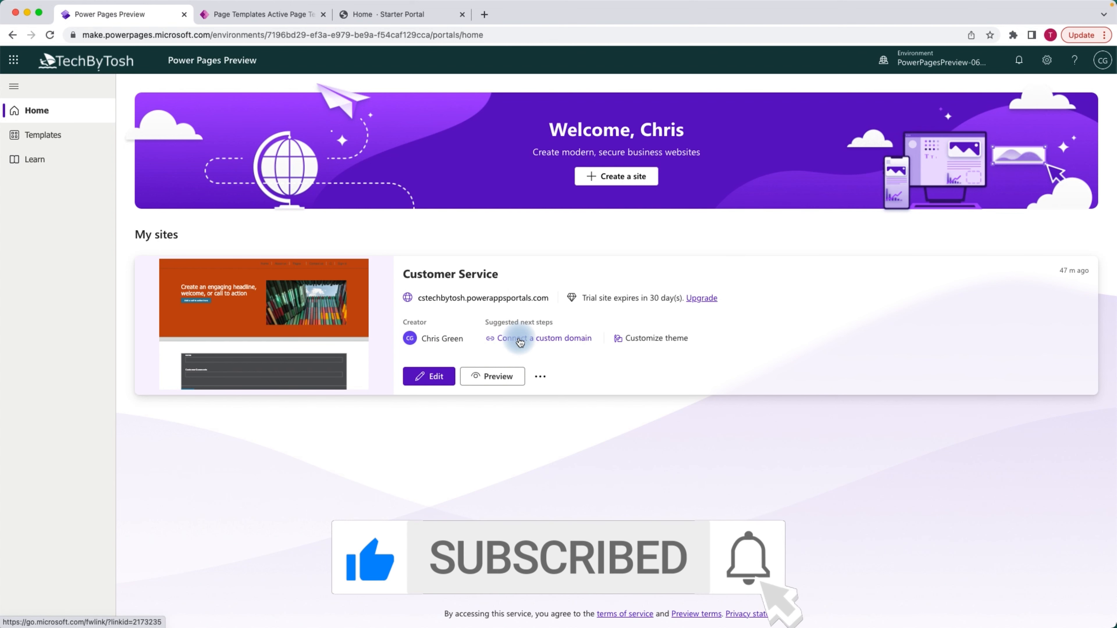
pyautogui.click(519, 339)
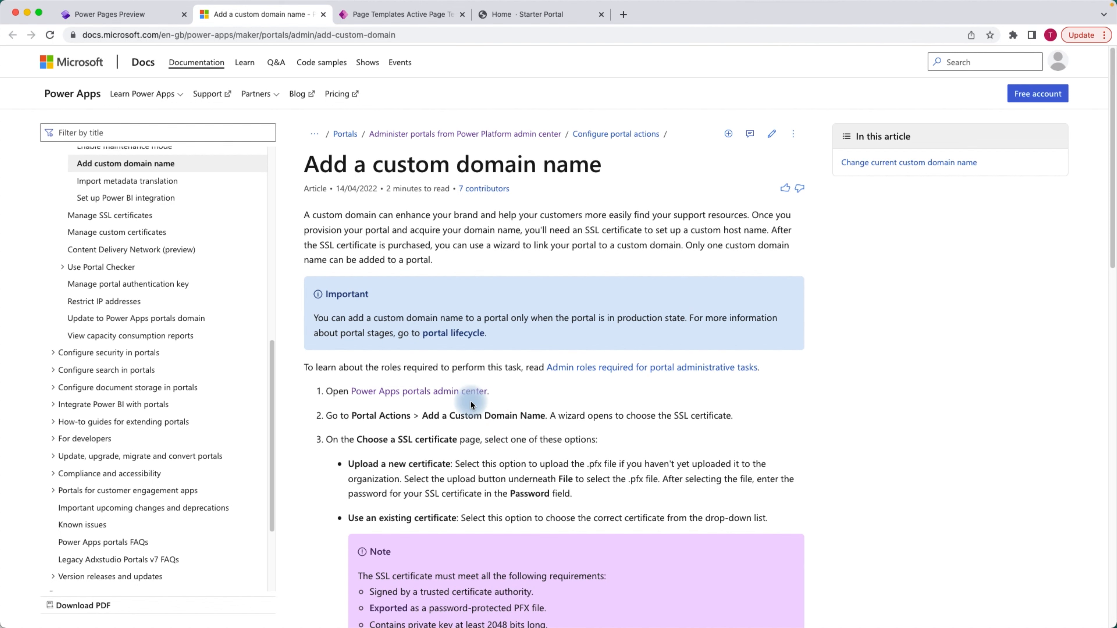
# Step: Return to the Power Pages home page and open the Learn resources
pyautogui.click(108, 18)
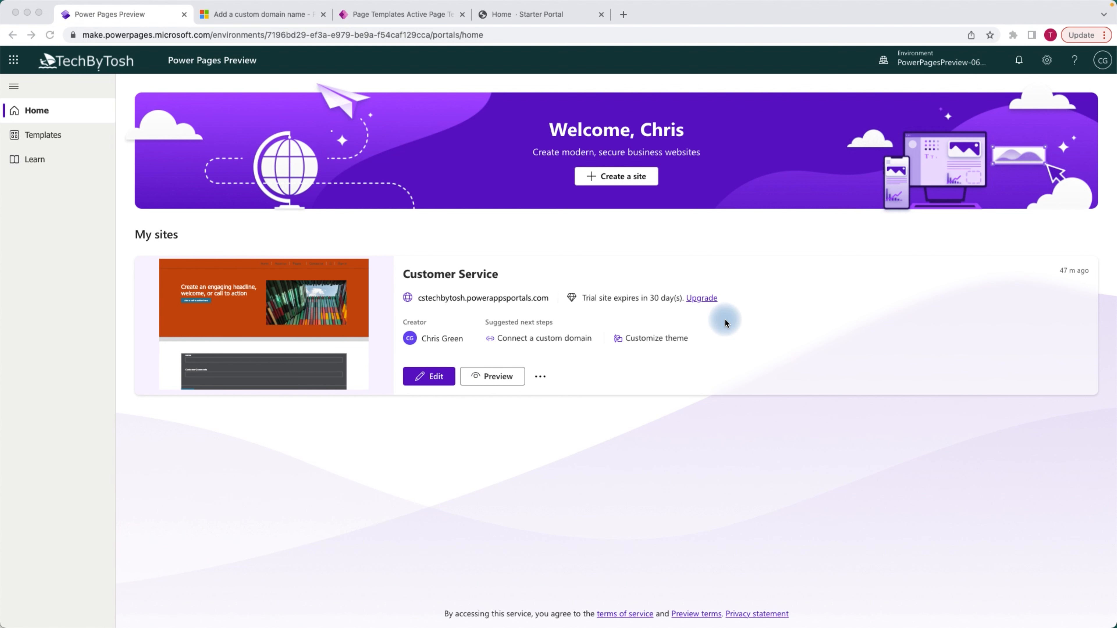
pyautogui.click(33, 161)
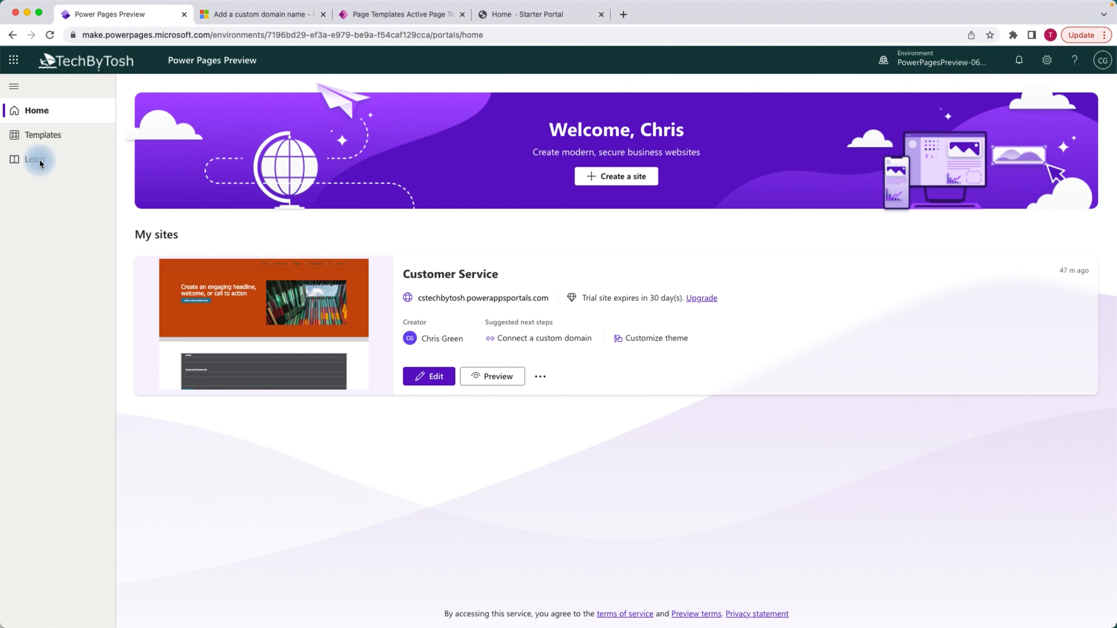